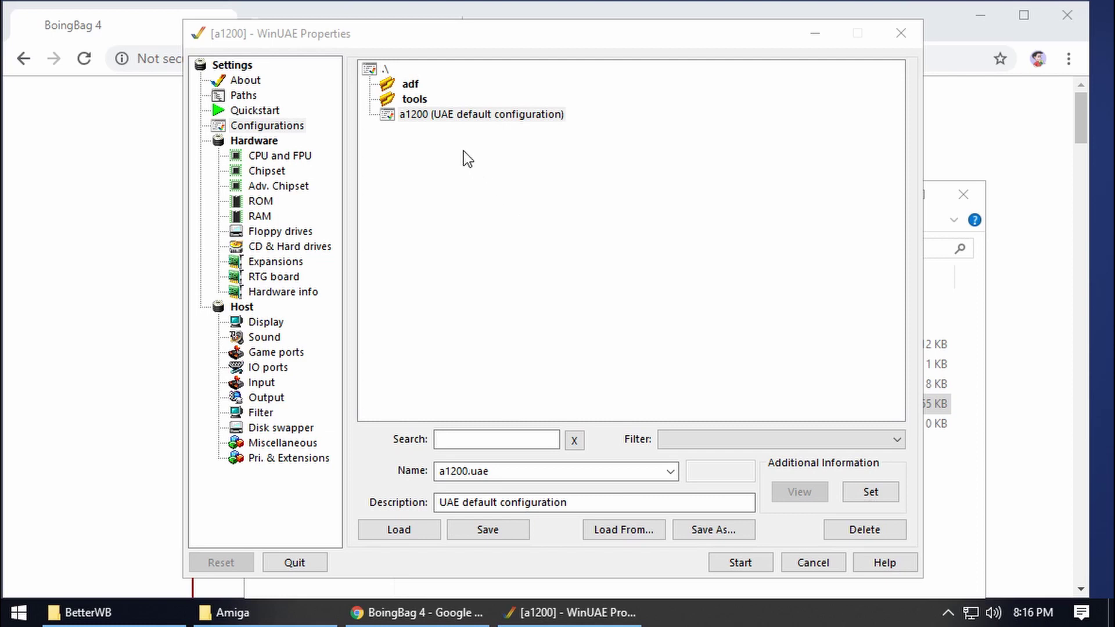
Load the a1200 (UAE default configuration) in WinUAE.
left_click(438, 117)
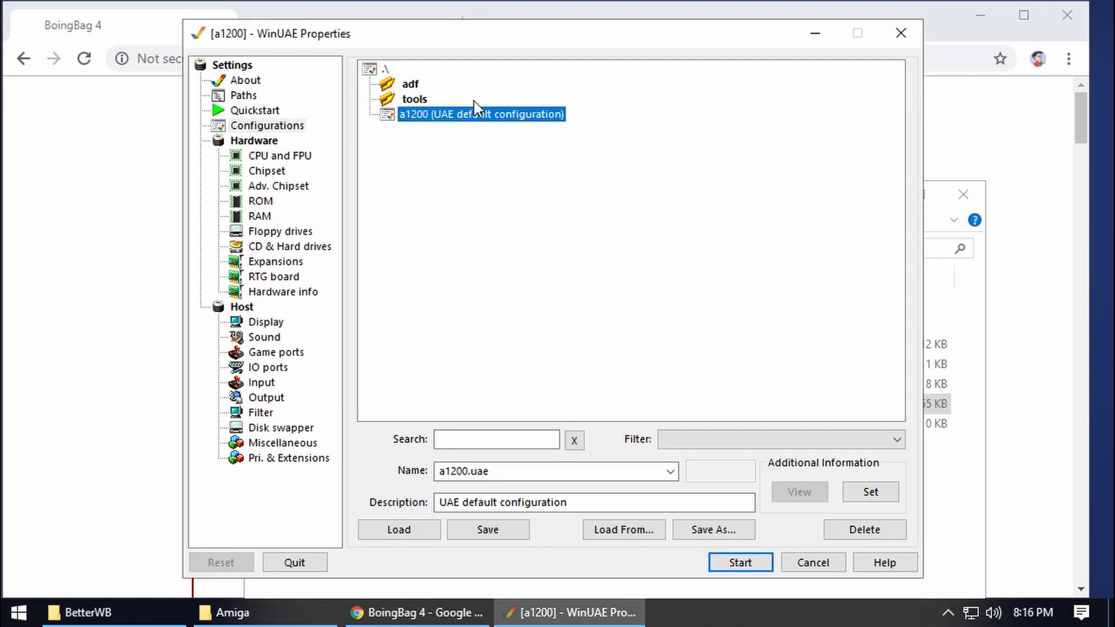
left_click(406, 528)
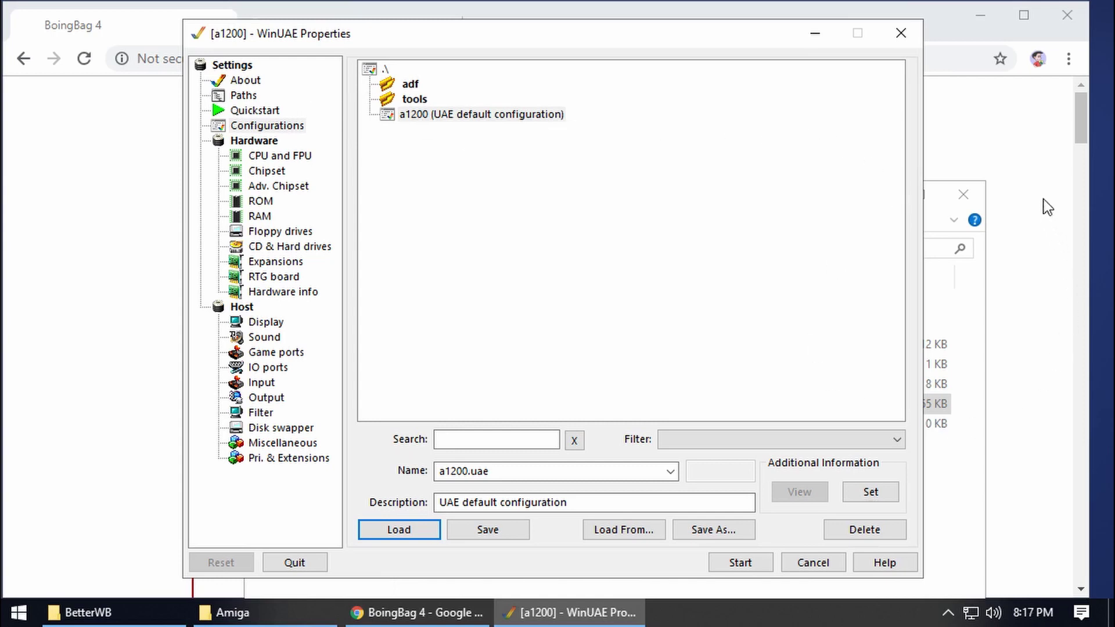
Switch to File Explorer and view the floppy images in the workbench 3.1 folder inside Amiga's adf folder.
left_click(990, 126)
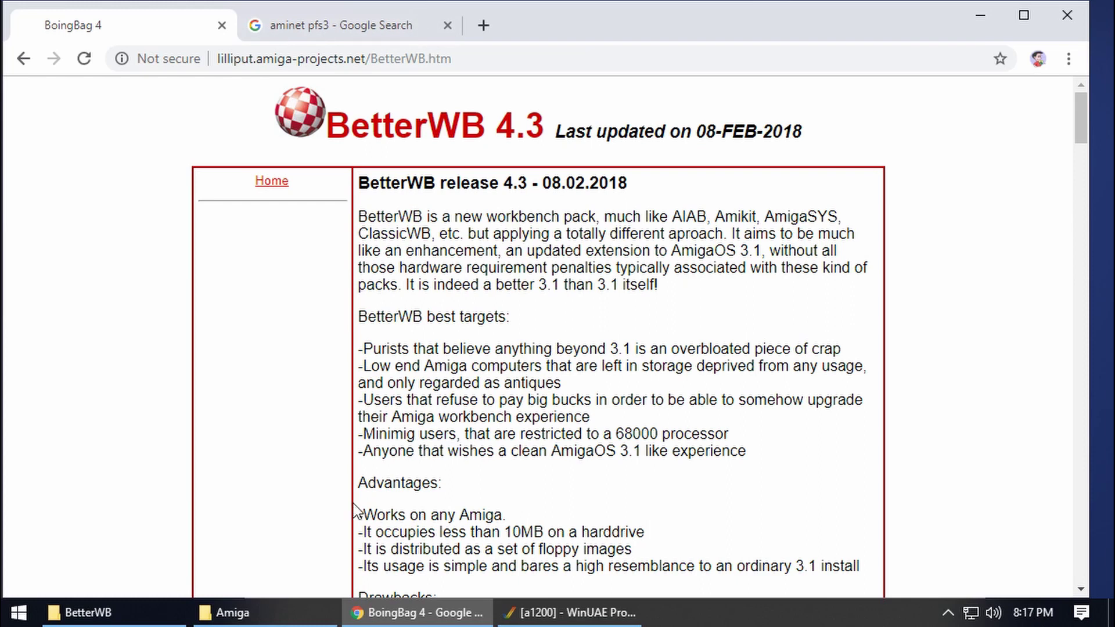
left_click(265, 617)
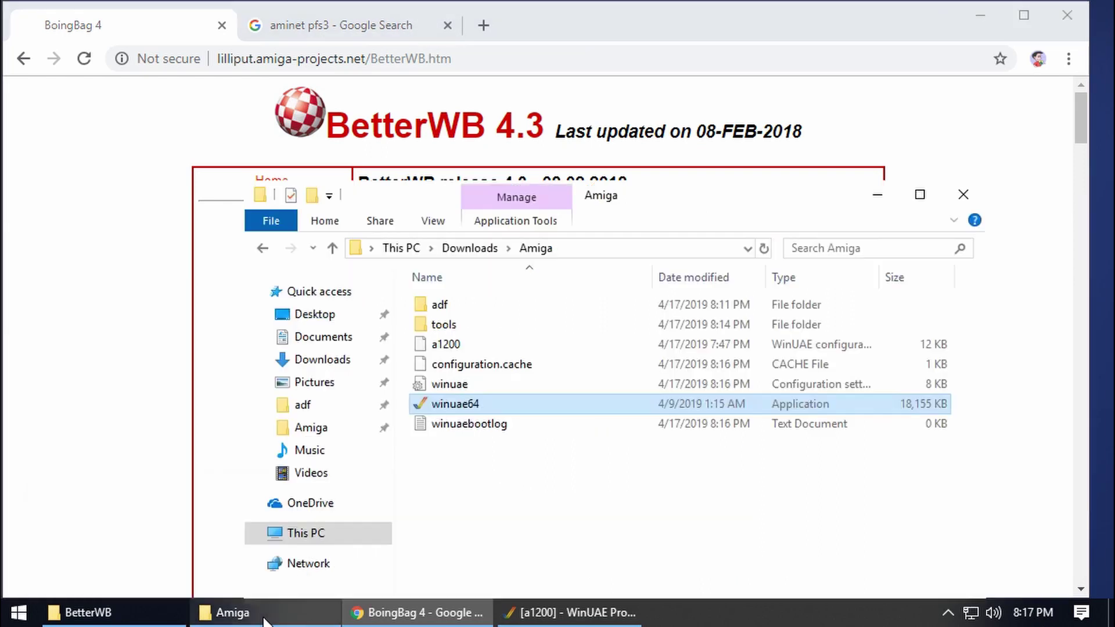
double_click(463, 303)
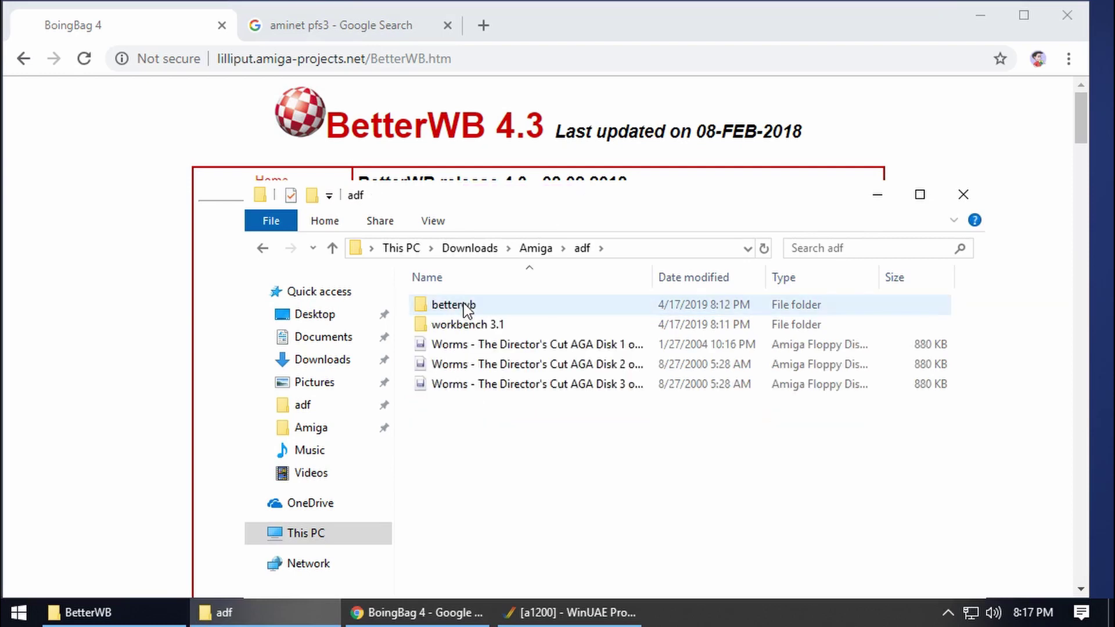
double_click(459, 325)
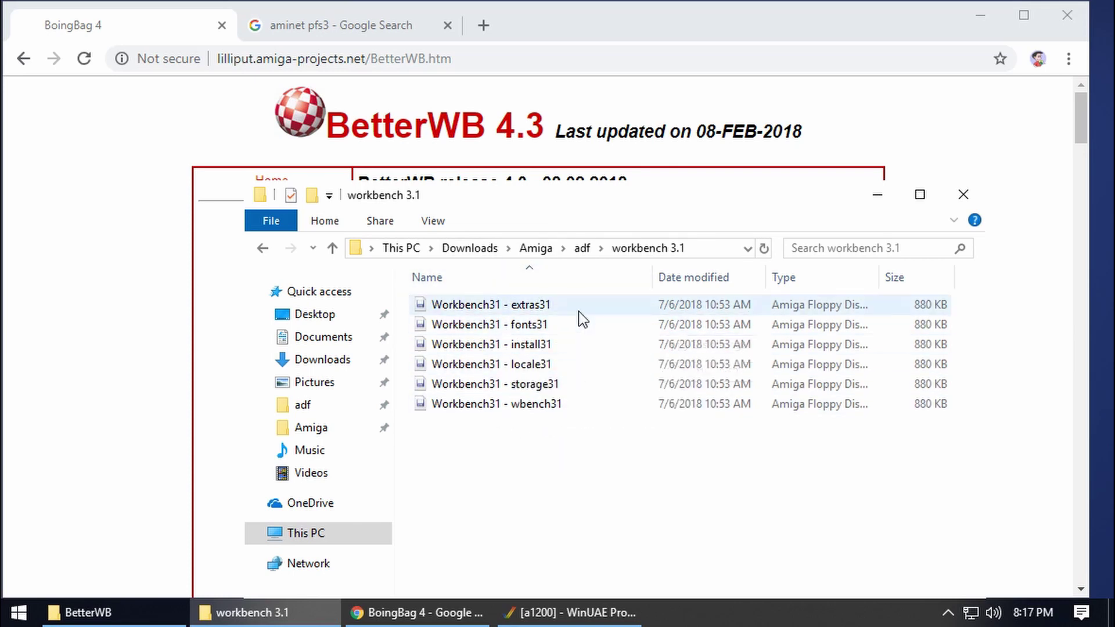
Switch to Chrome and examine the update and Full Install download links on the BetterWB 4.3 page.
left_click(552, 20)
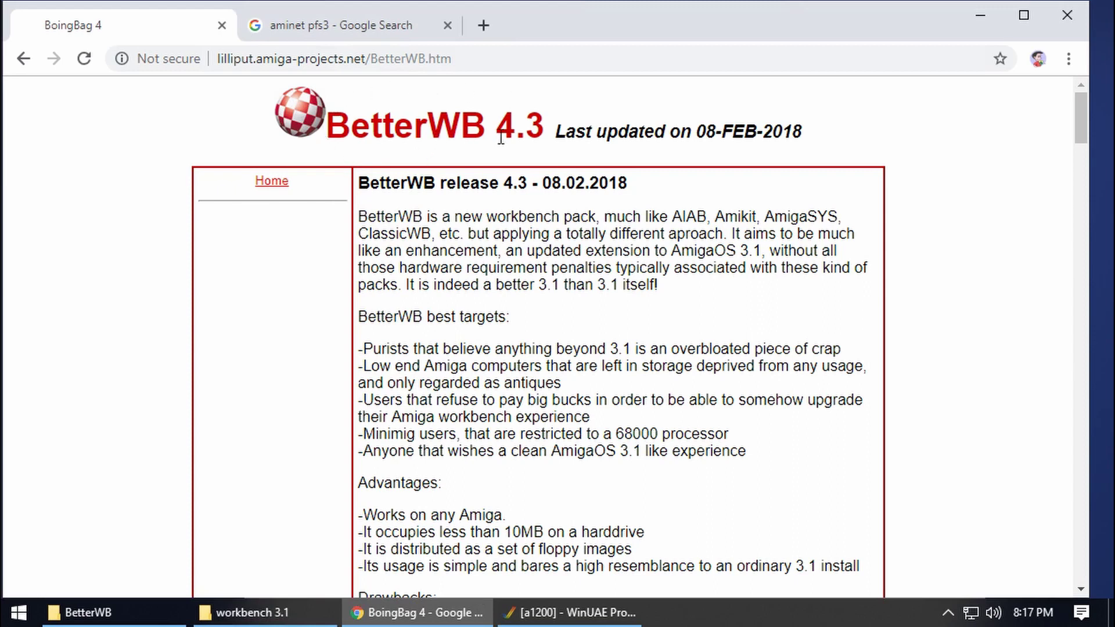
left_click(315, 30)
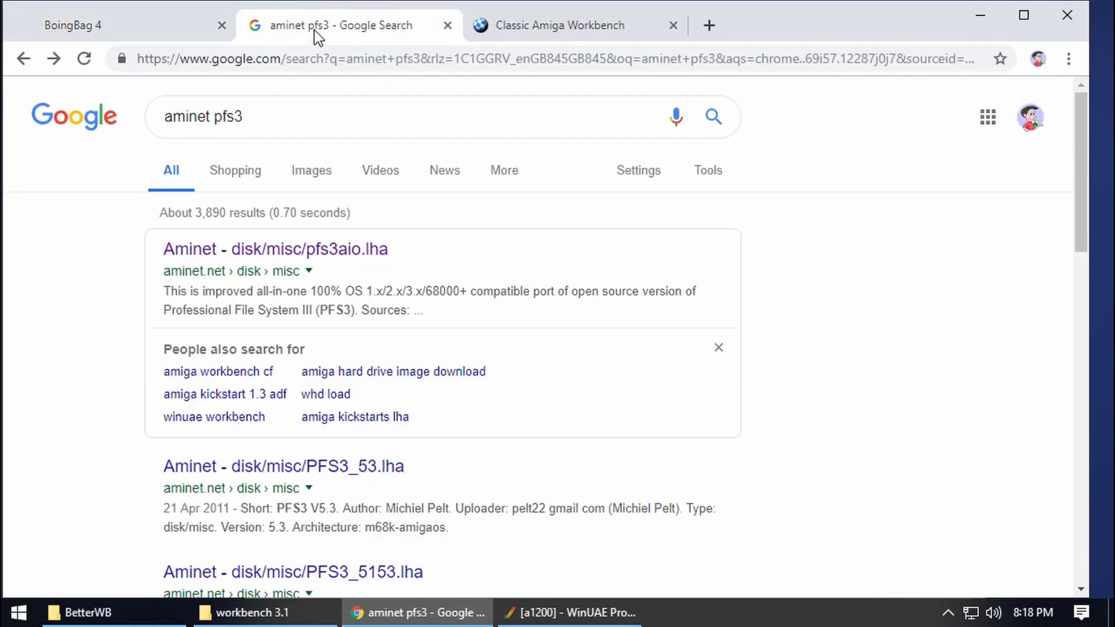
left_click(136, 26)
scroll(478, 232, "down", 10)
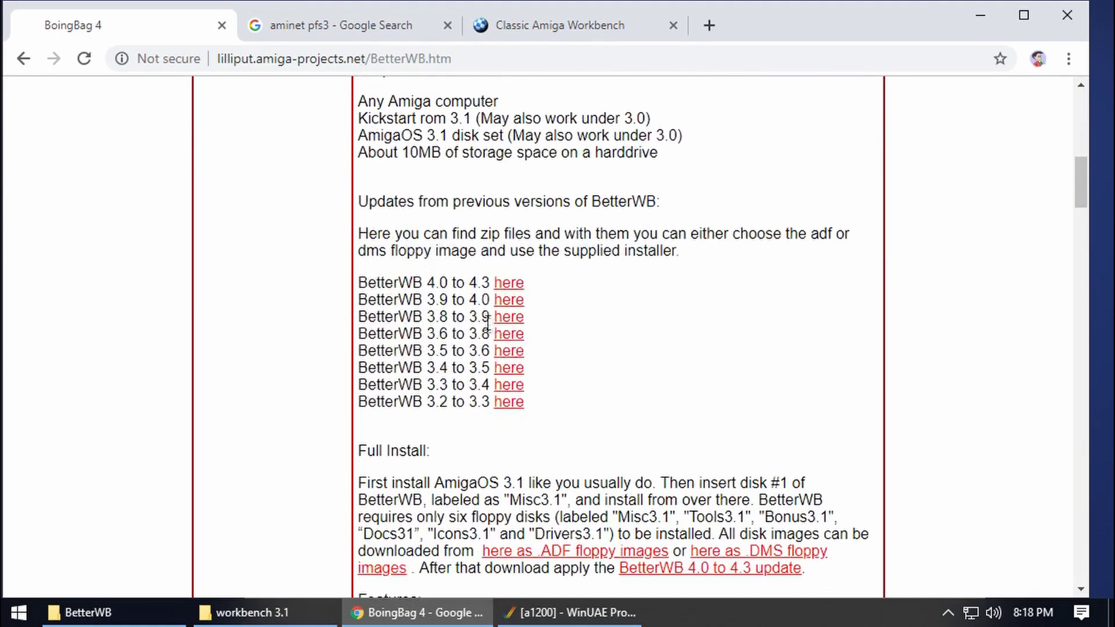
scroll(538, 295, "down", 5)
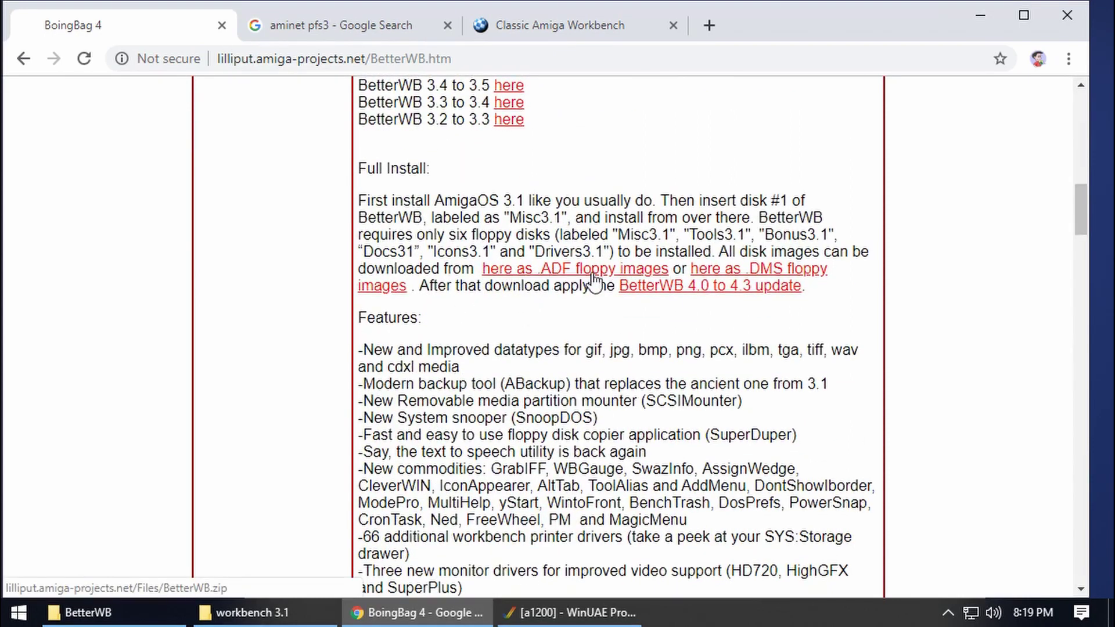
scroll(592, 281, "up", 5)
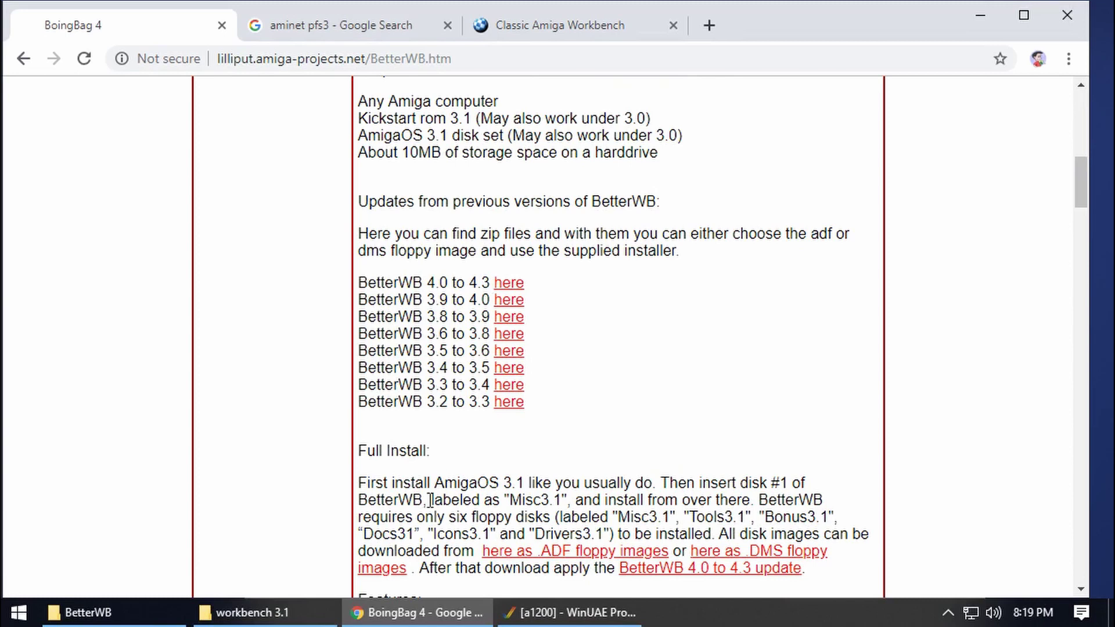
Switch to File Explorer and inspect the BetterWB disk images in the Dropbox folder and in Amiga's adf\betterwb folder.
left_click(184, 613)
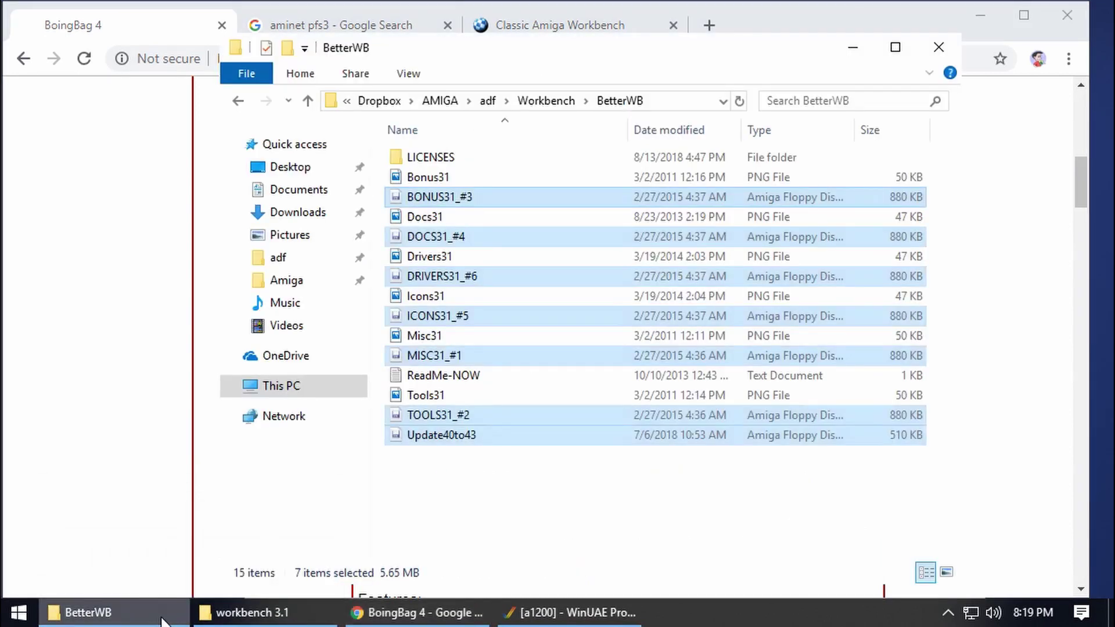
left_click(234, 621)
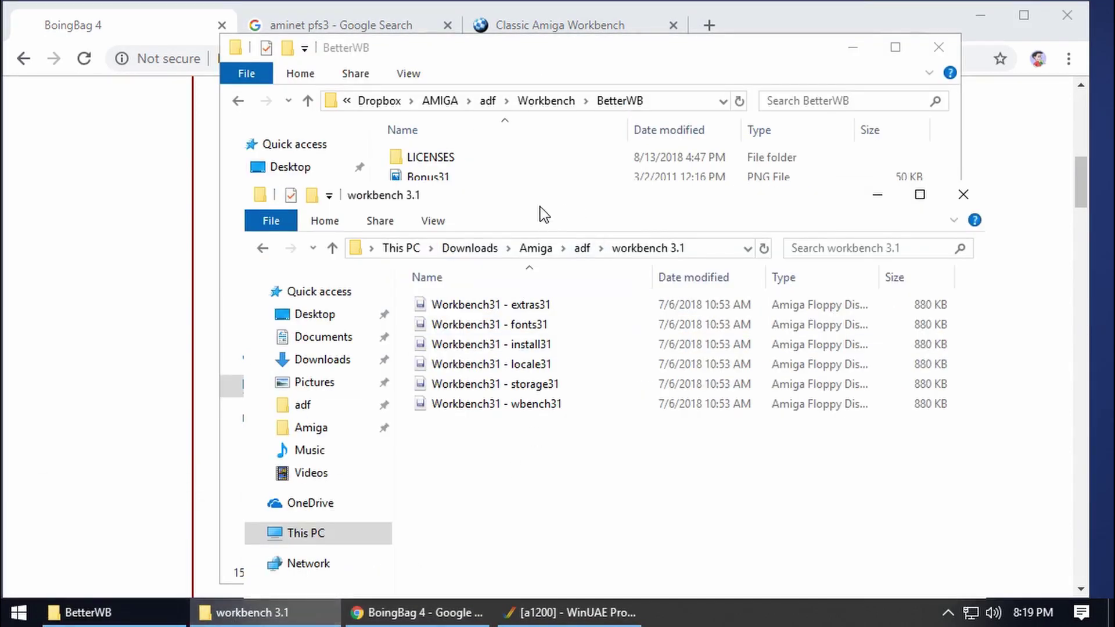
left_click_drag(542, 199, 525, 62)
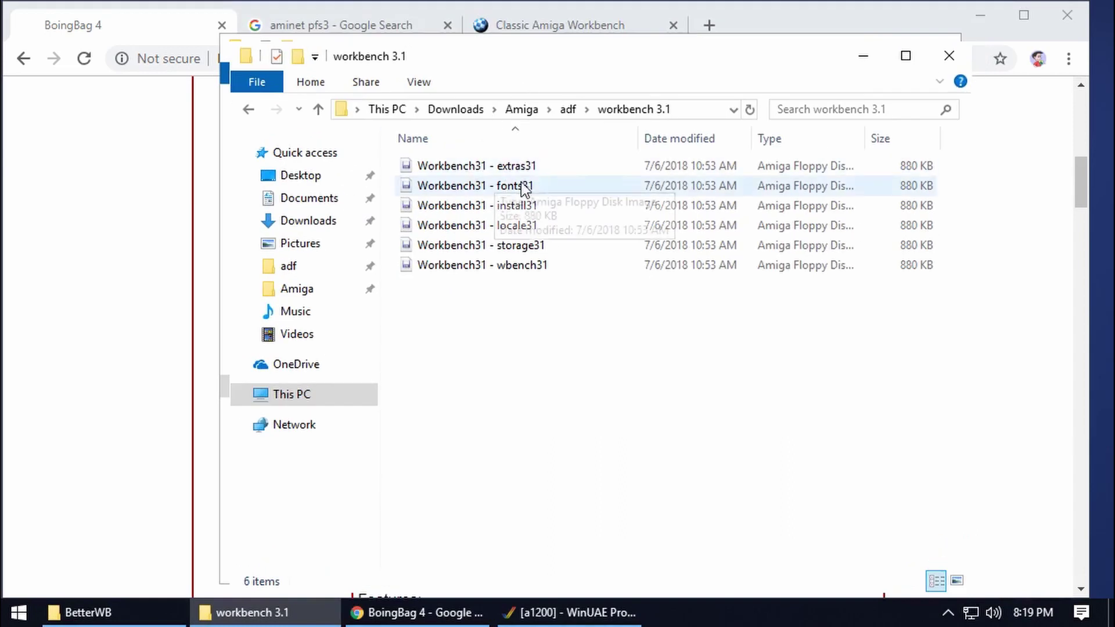
left_click(574, 111)
double_click(466, 163)
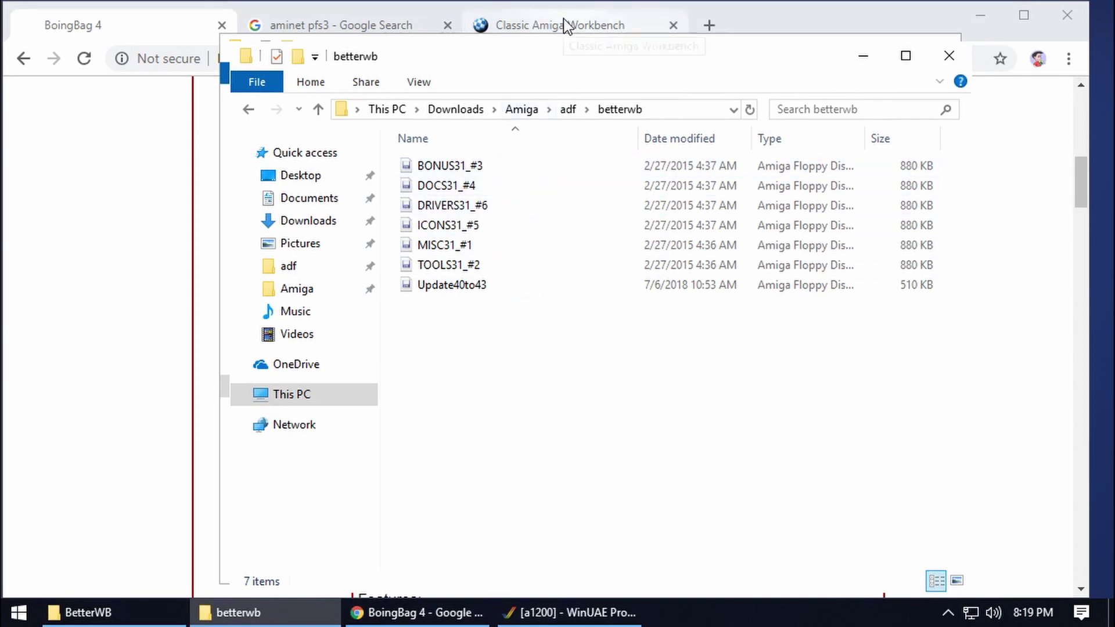
In Chrome, close the Classic Amiga Workbench page and download pfs3aio.lha from its Aminet page.
left_click(673, 25)
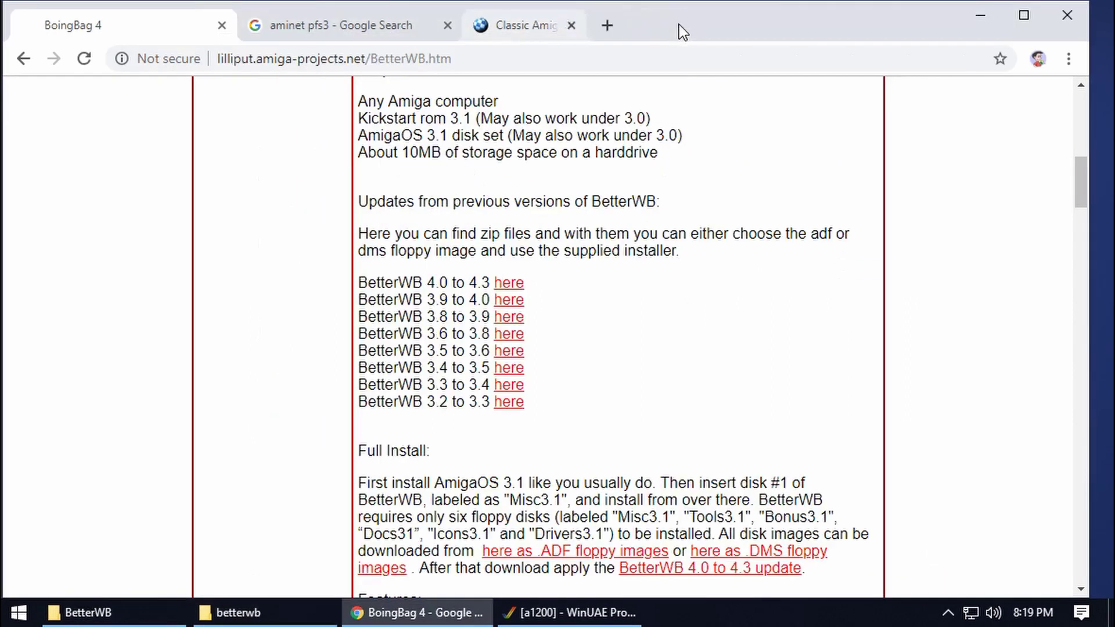
left_click(348, 26)
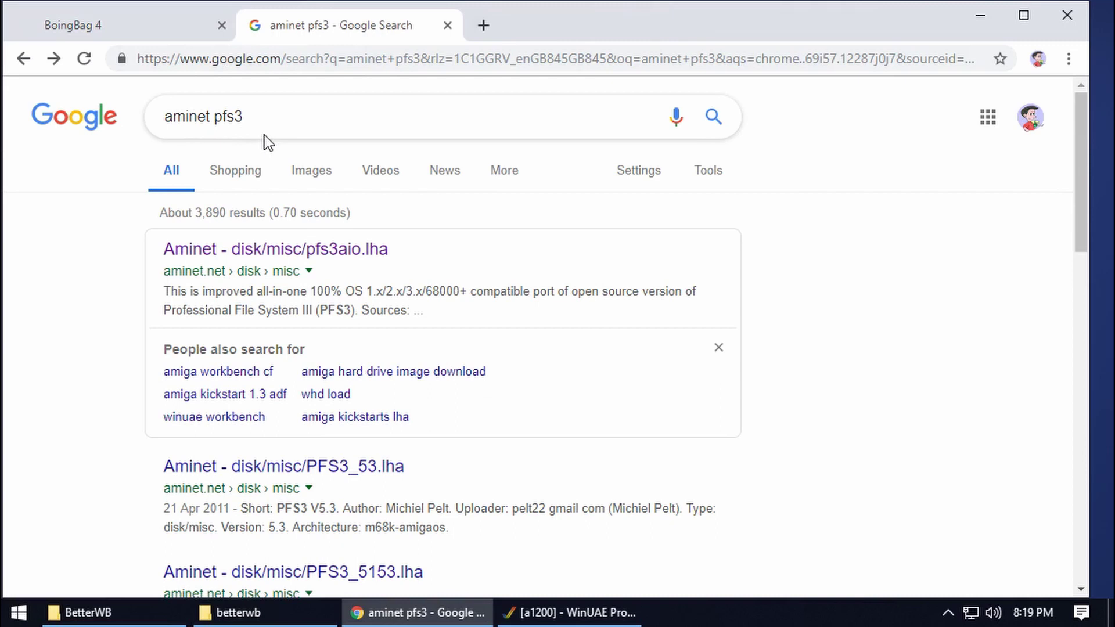
left_click(378, 250)
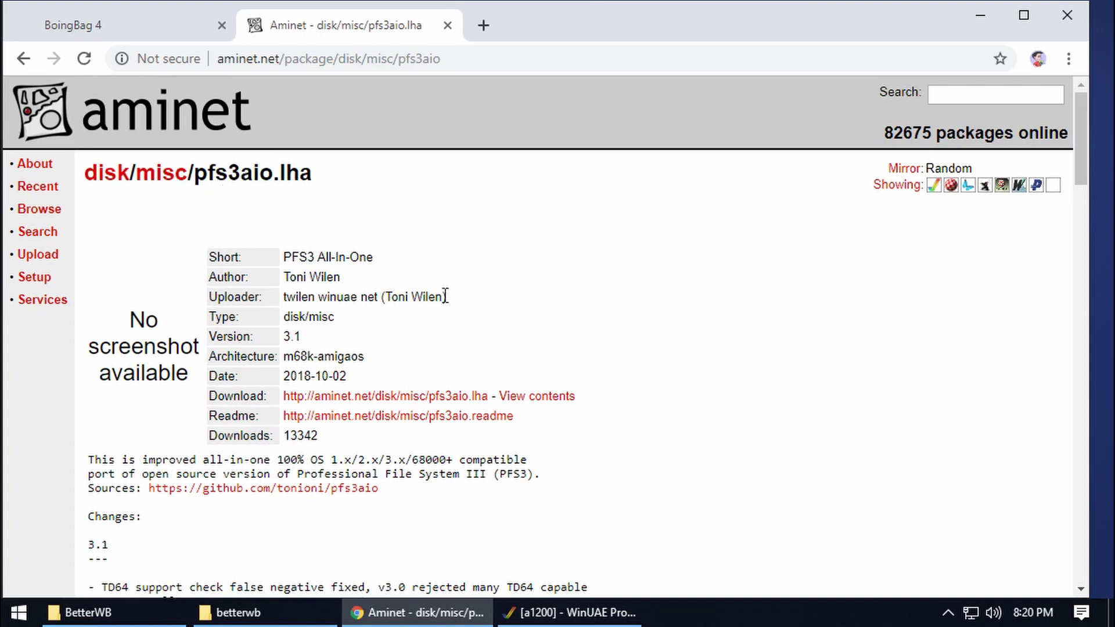
left_click(434, 401)
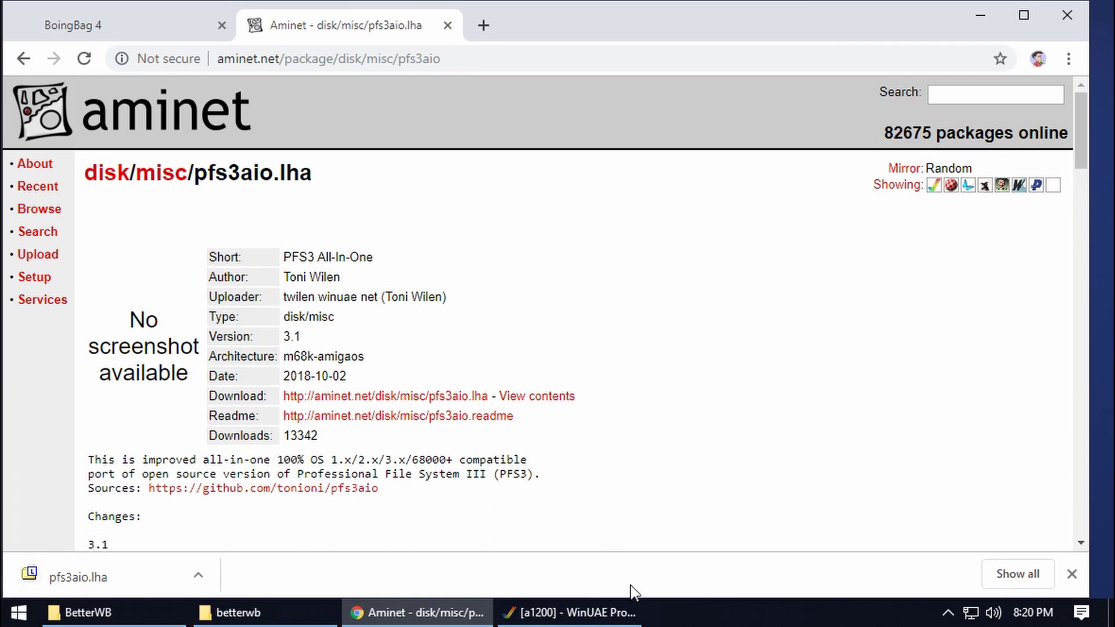
Open the downloaded pfs3aio.lha, extract pfs3aio-custom into the Amiga tools folder, and close the archive.
mouse_move(591, 621)
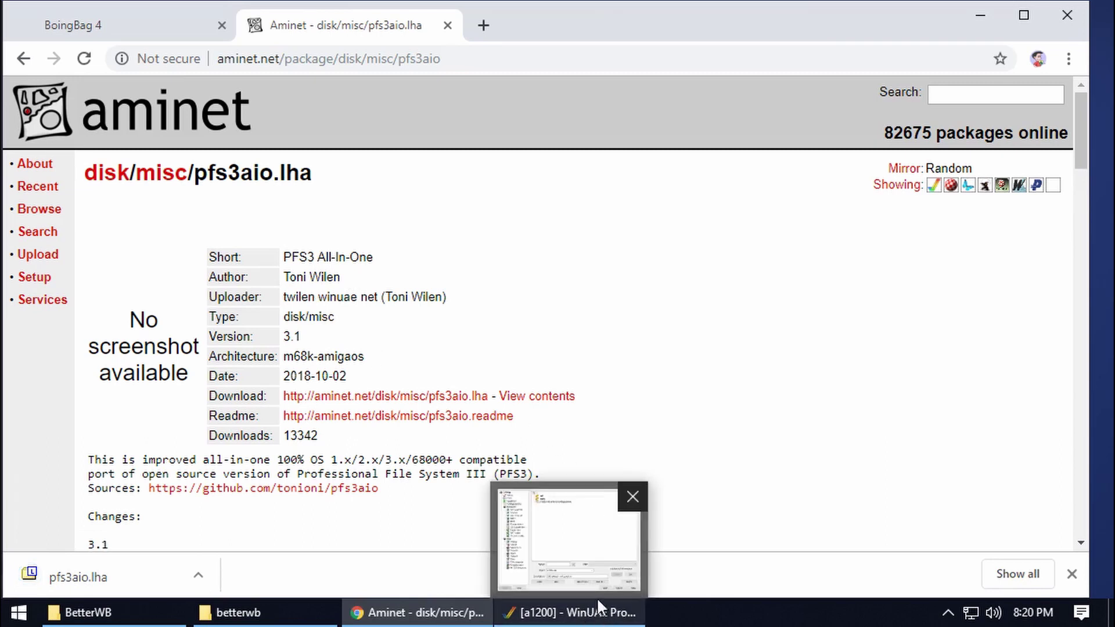
left_click(134, 578)
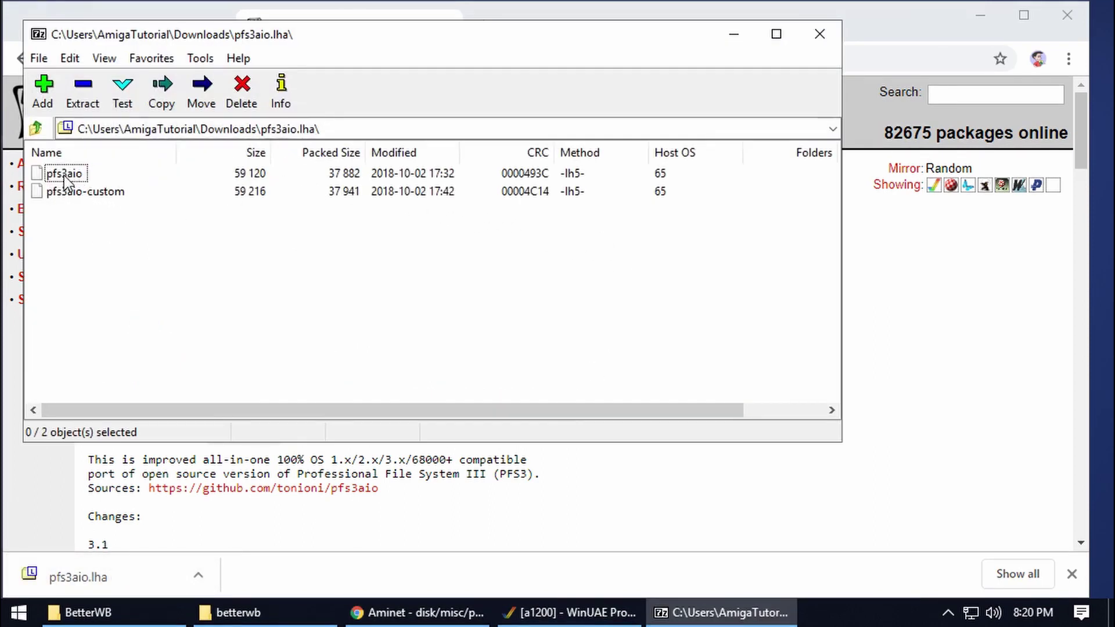
left_click(84, 192)
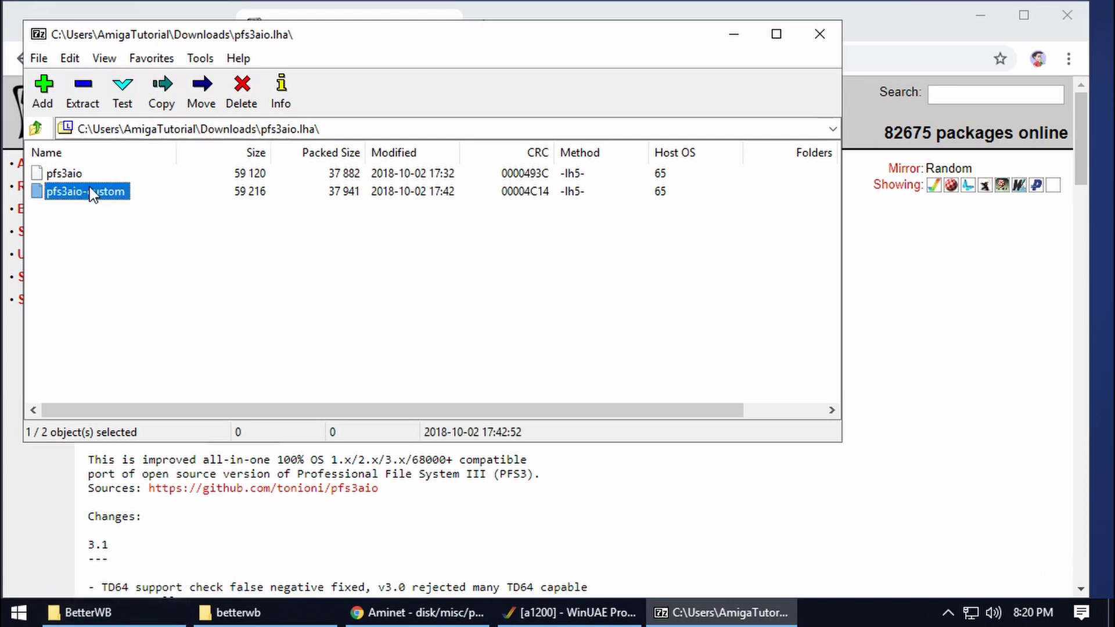
mouse_move(115, 620)
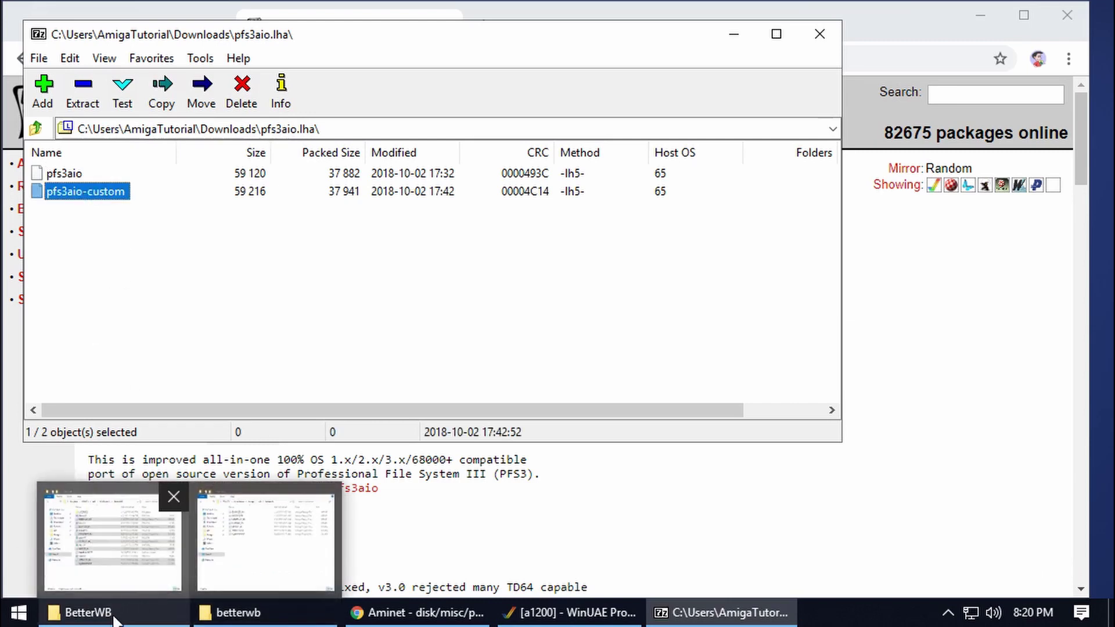
left_click(232, 612)
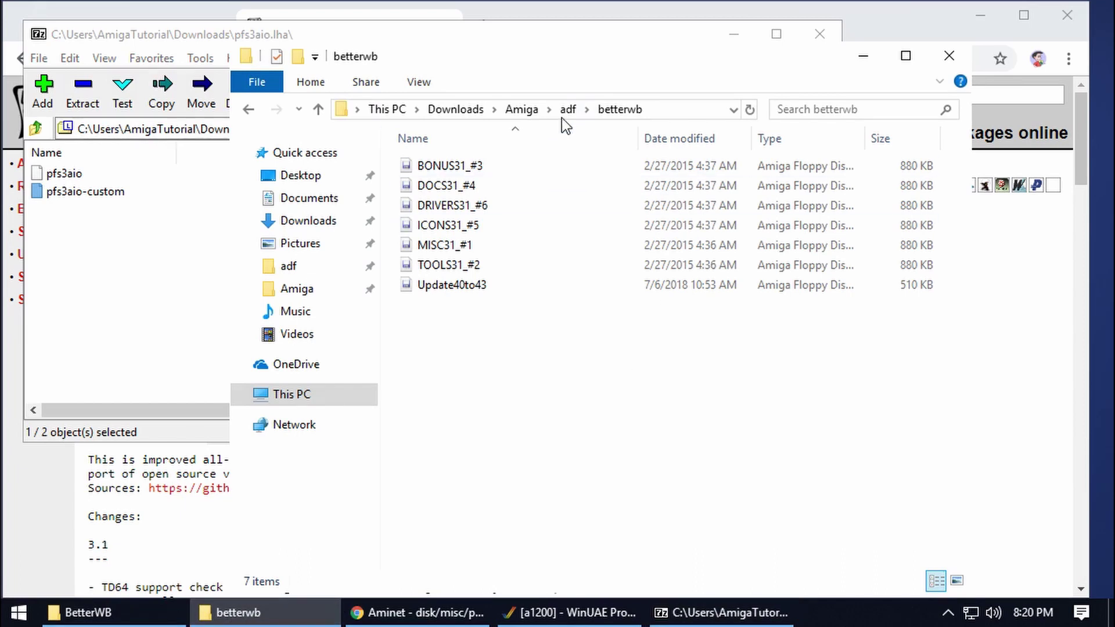
left_click(528, 109)
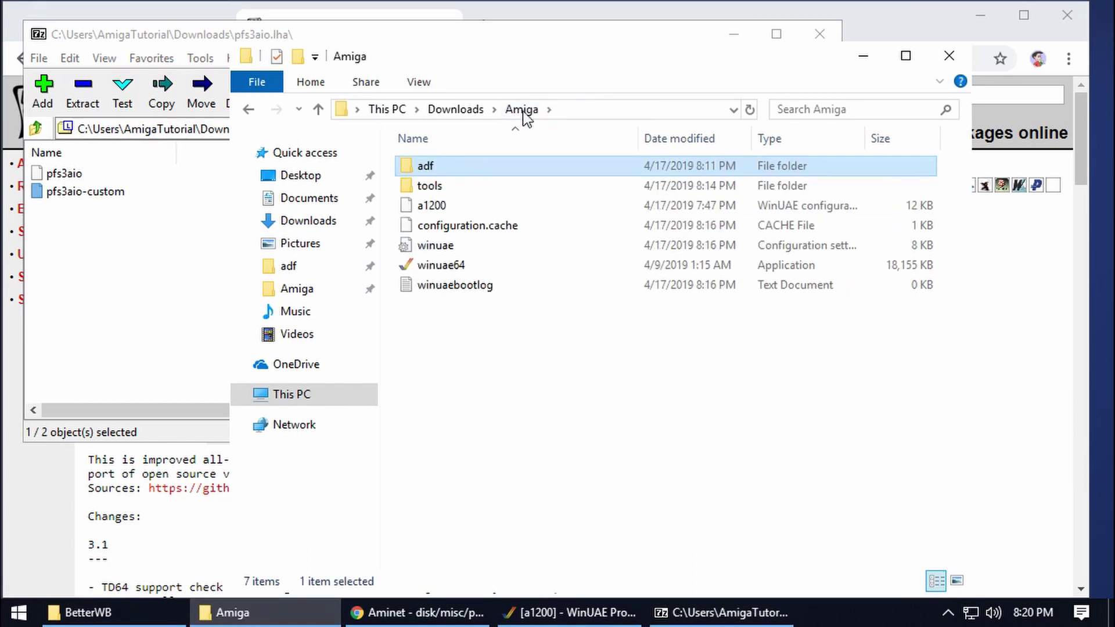
double_click(424, 188)
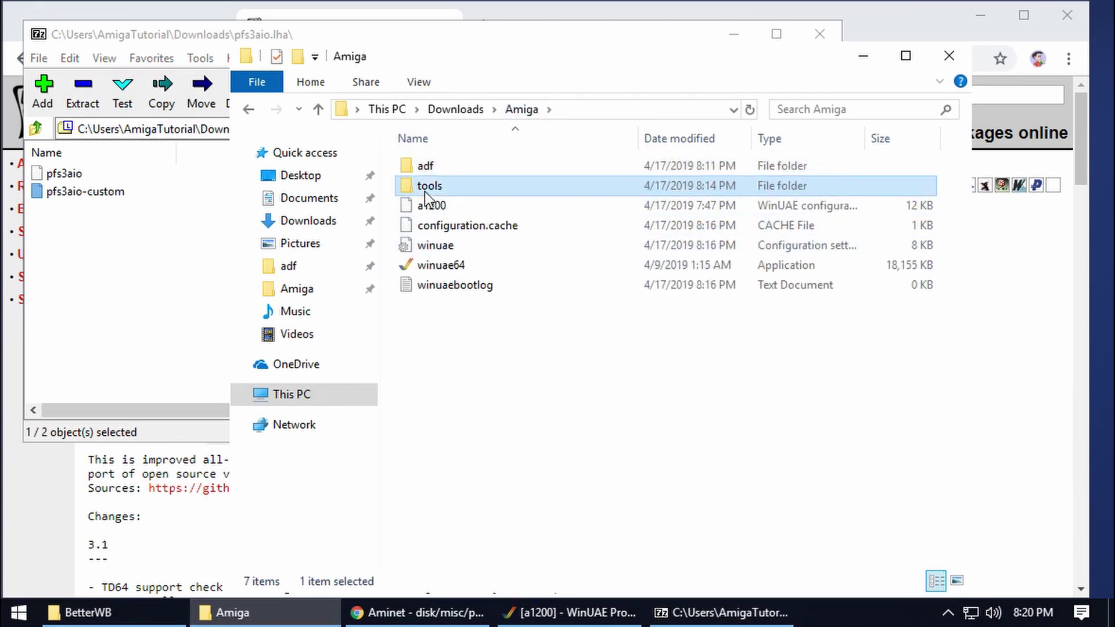
left_click_drag(68, 201, 634, 316)
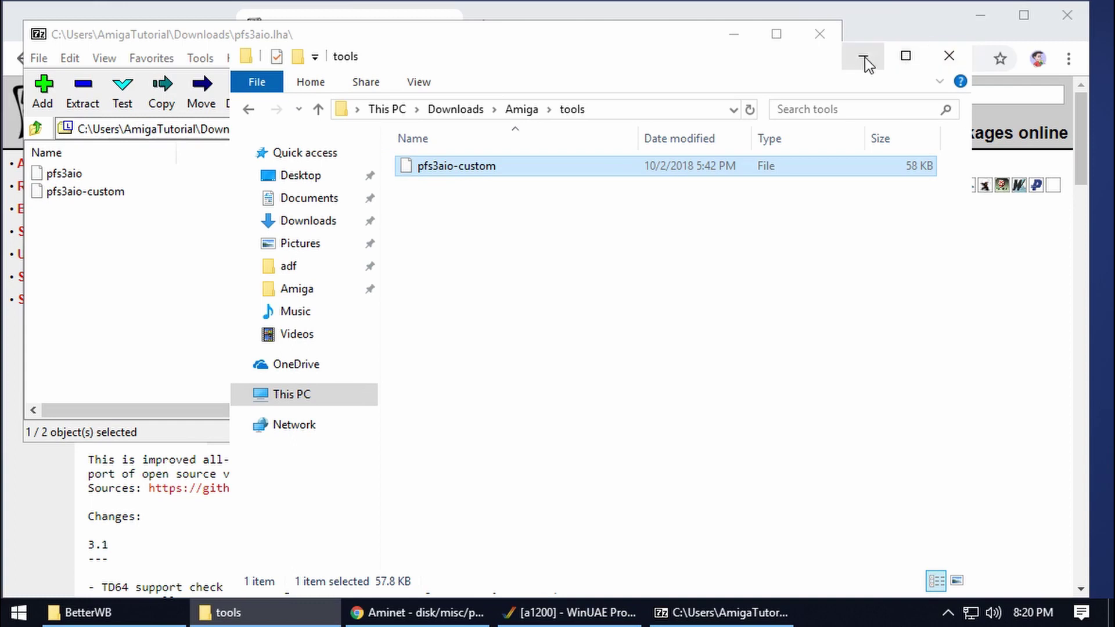
left_click(823, 30)
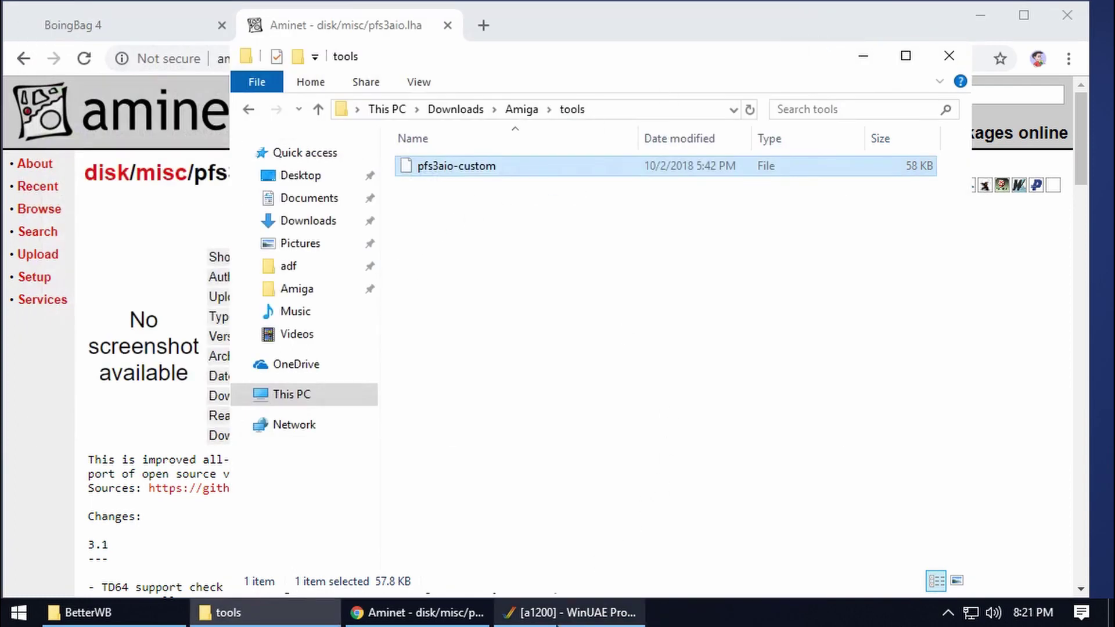
Switch to WinUAE and, for a new hardfile, set the disk image size to 100 MB and its type to PFS3.
left_click(564, 614)
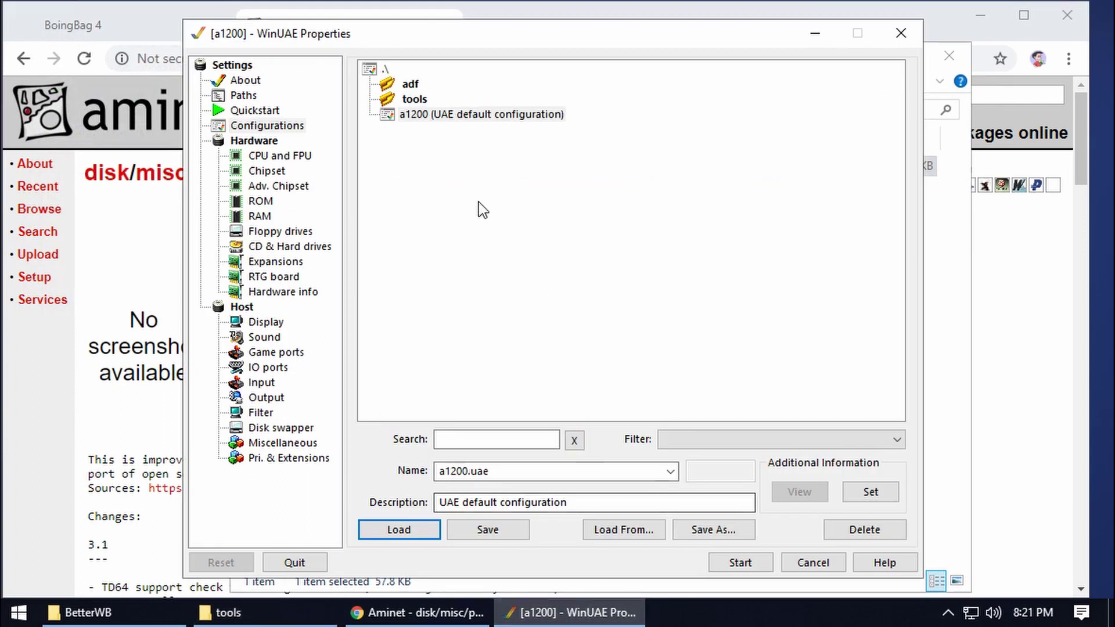
left_click(307, 260)
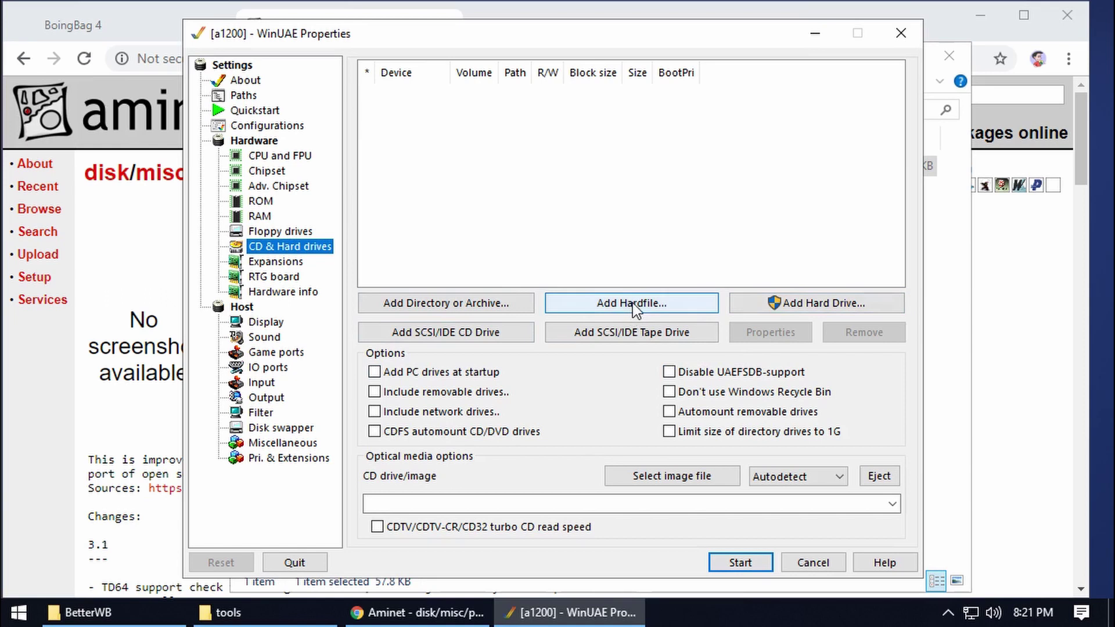
left_click(667, 306)
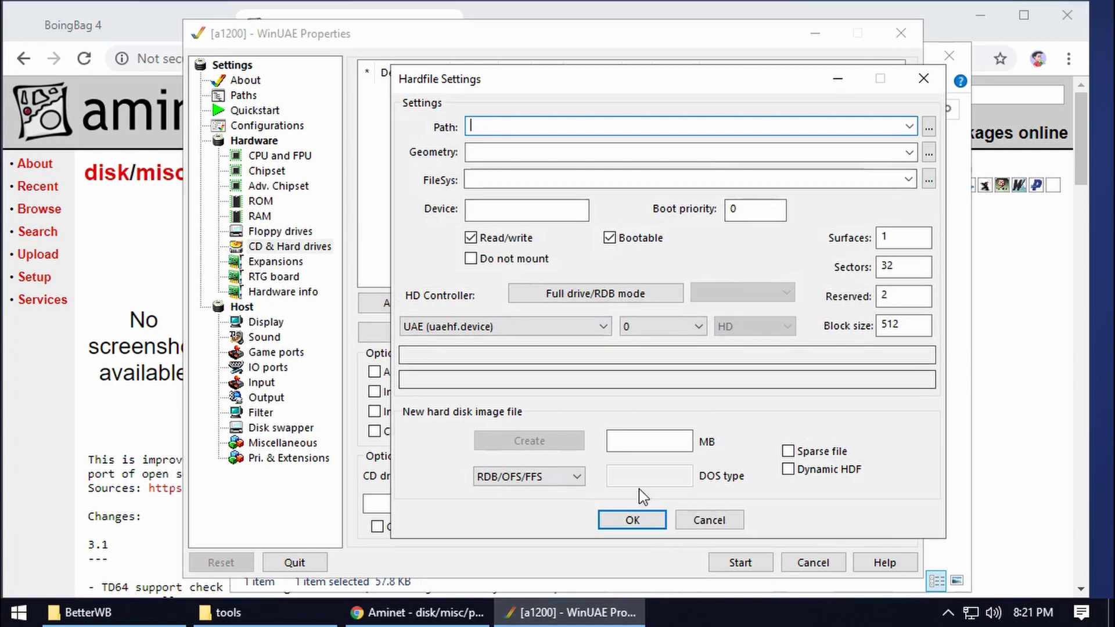
left_click(648, 442)
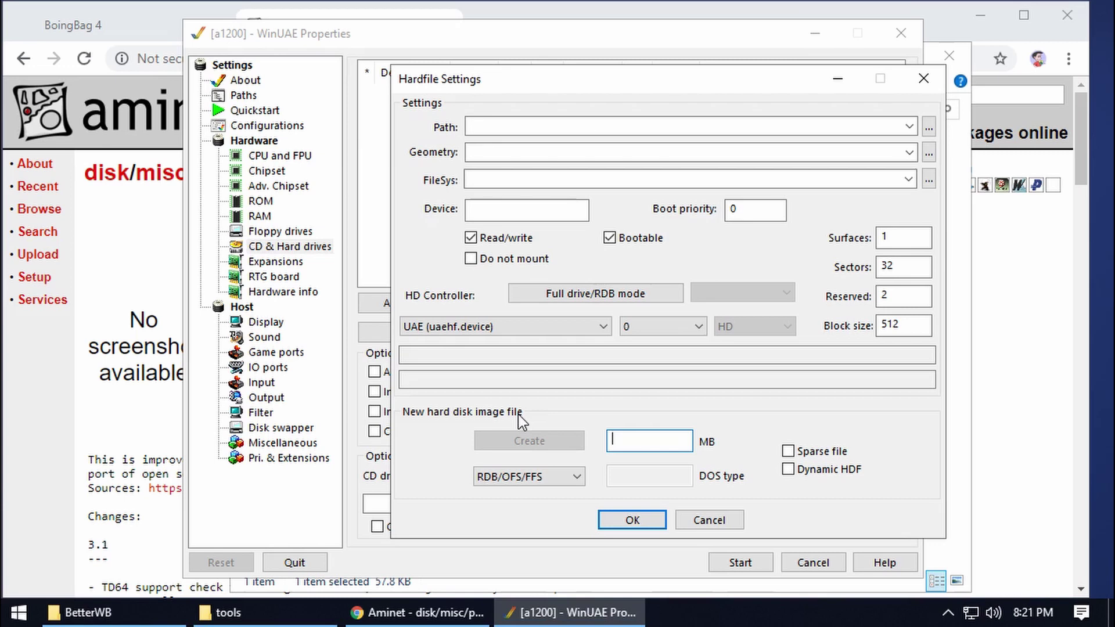
type("100")
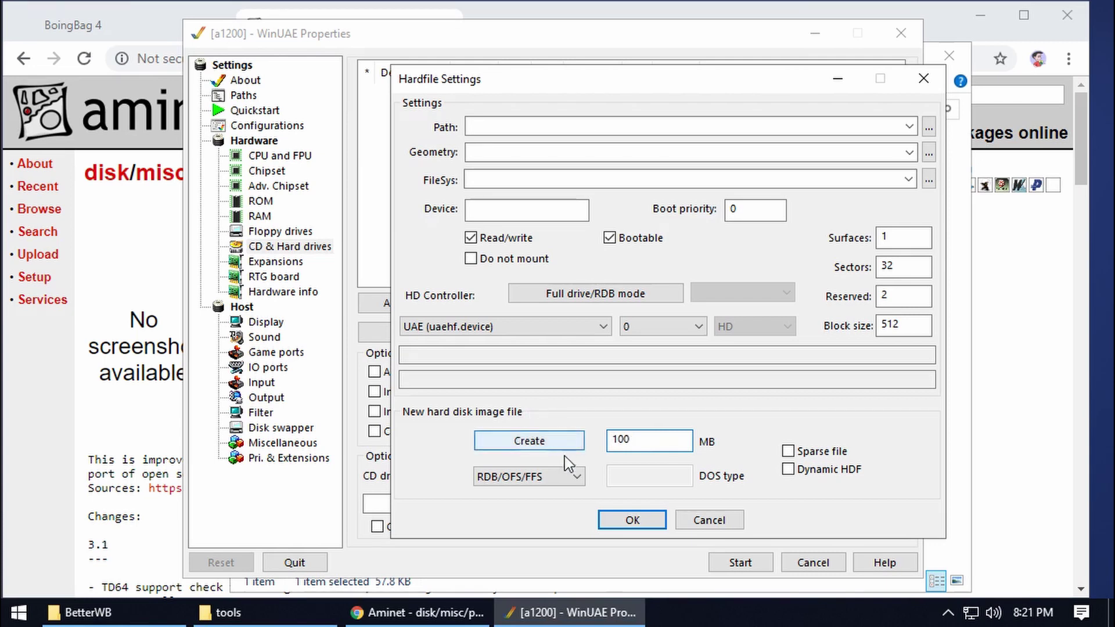
left_click(580, 475)
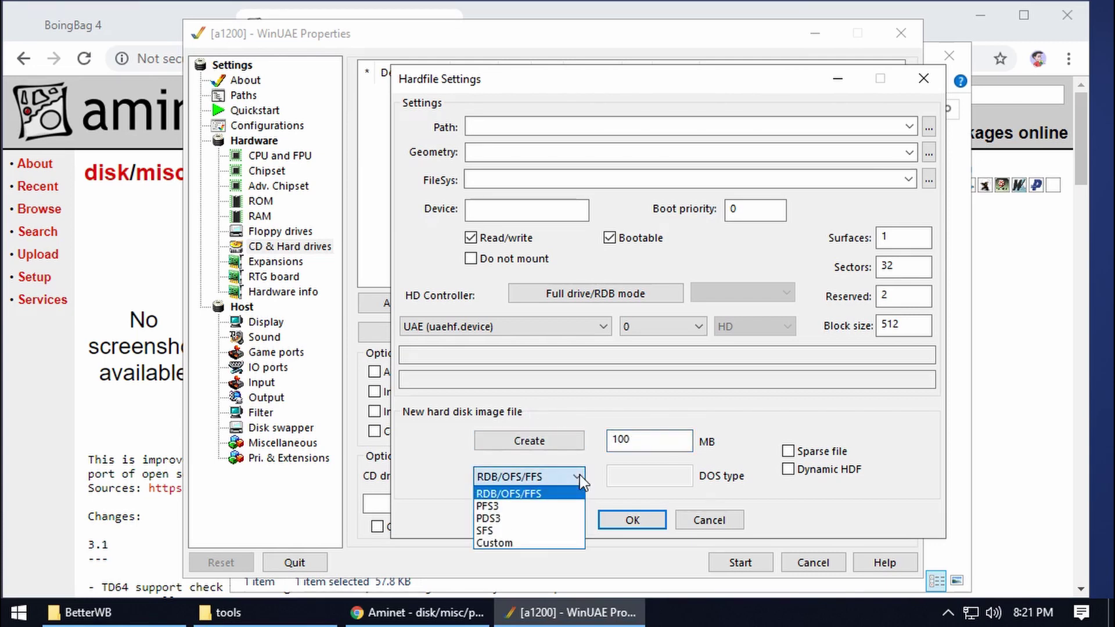
left_click(499, 506)
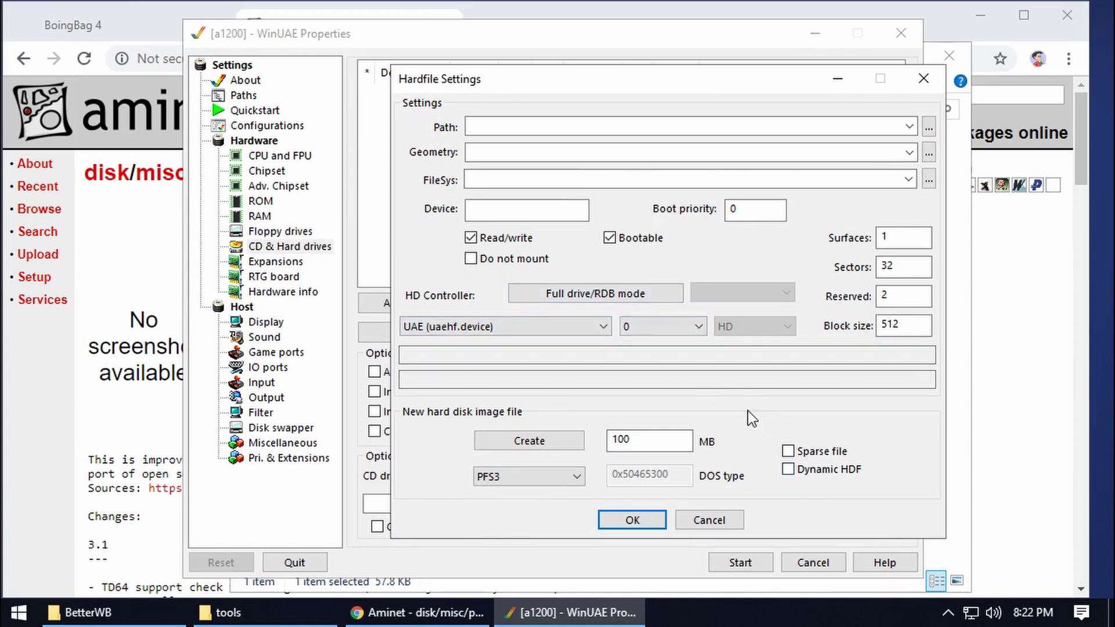
Create the hard disk image file betterwb31 in a new folder named hdf inside the Amiga folder.
left_click(554, 441)
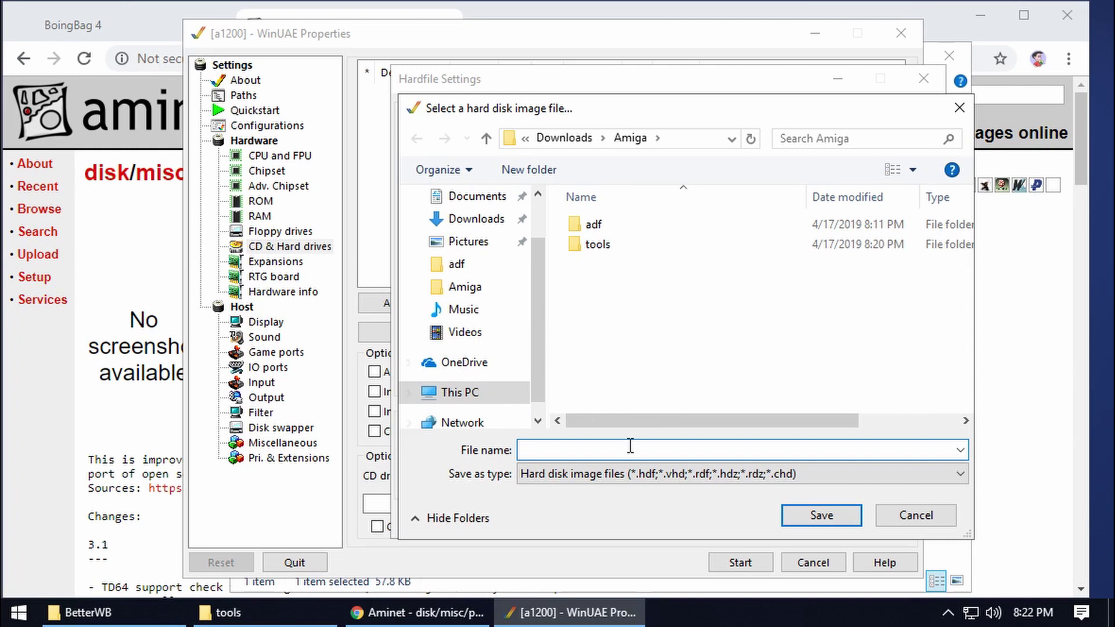
left_click(533, 170)
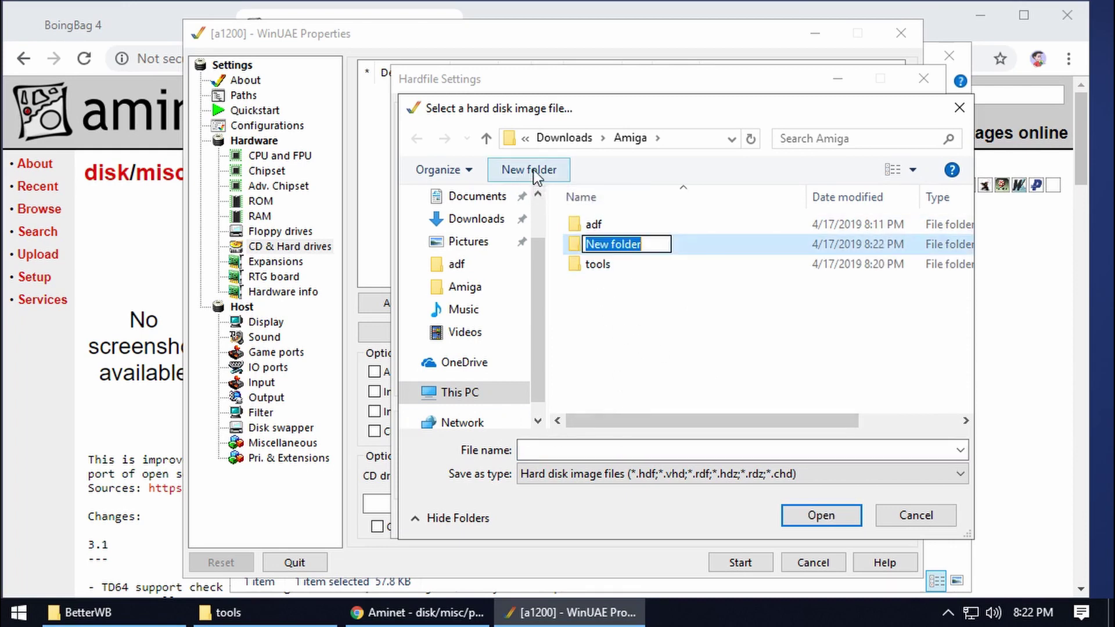
type("hdf")
key("Return")
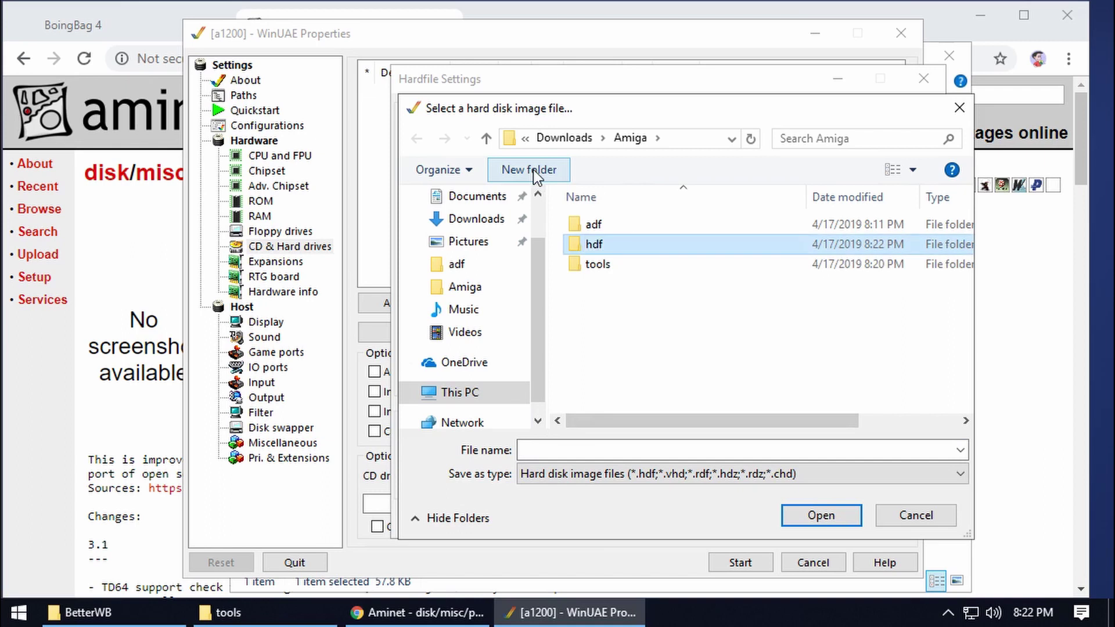
key("Return")
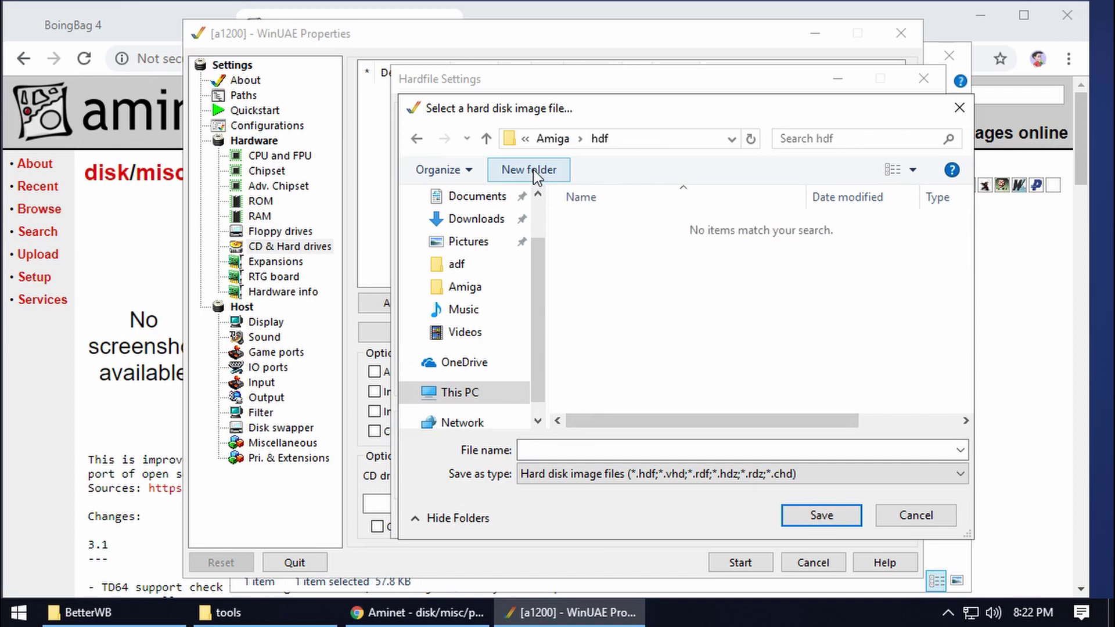
left_click(612, 450)
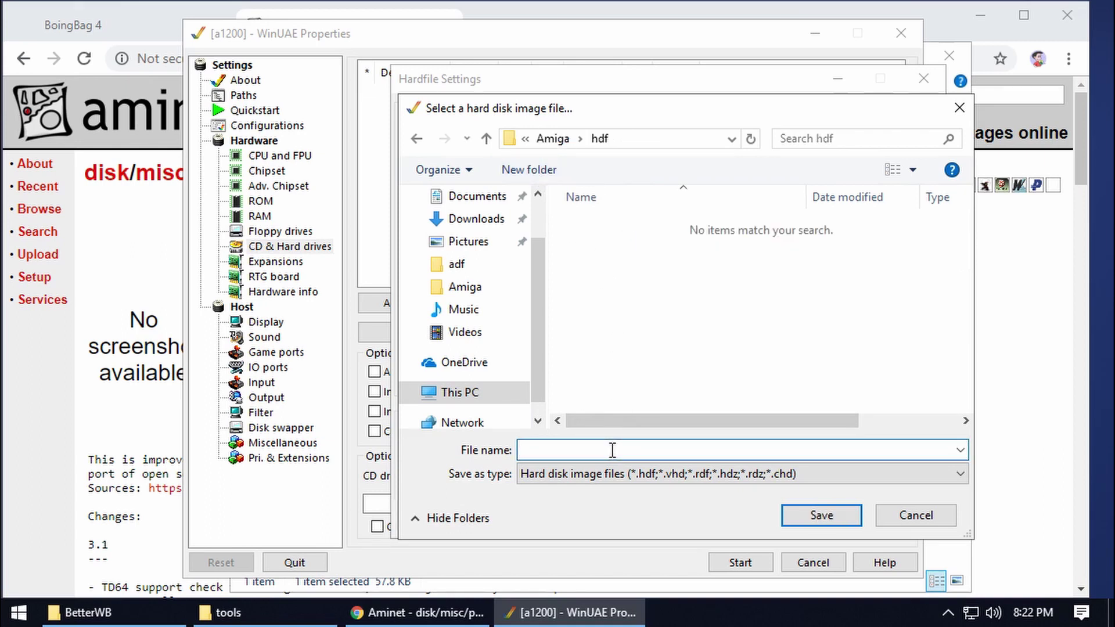
type("betterwb31")
key("Return")
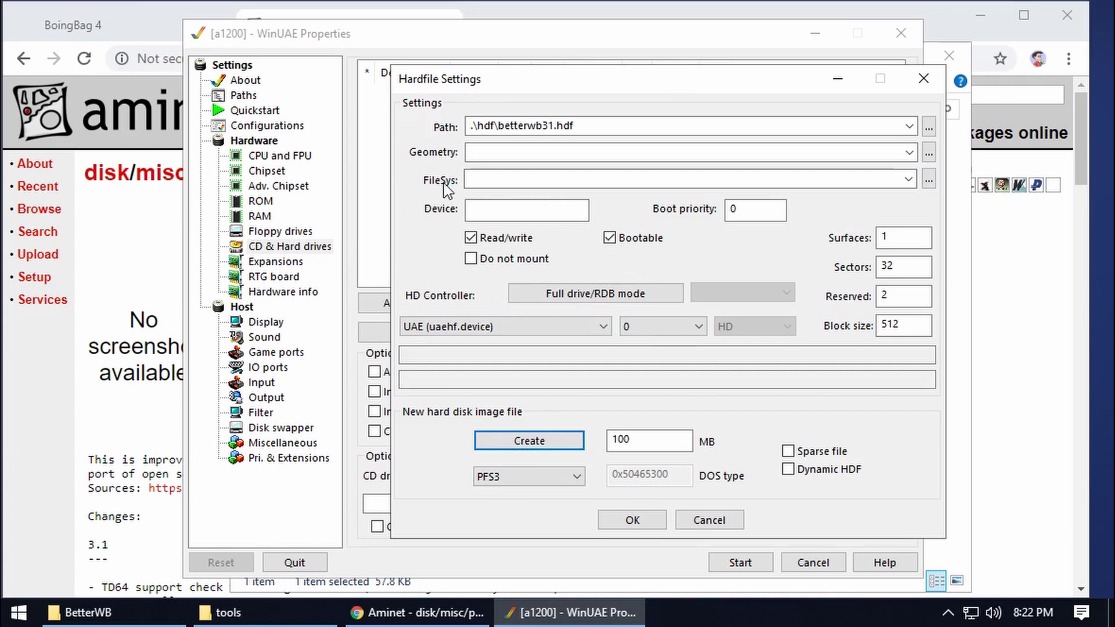
Set the hardfile's file system handler to pfs3aio-custom from the Amiga tools folder.
left_click(929, 180)
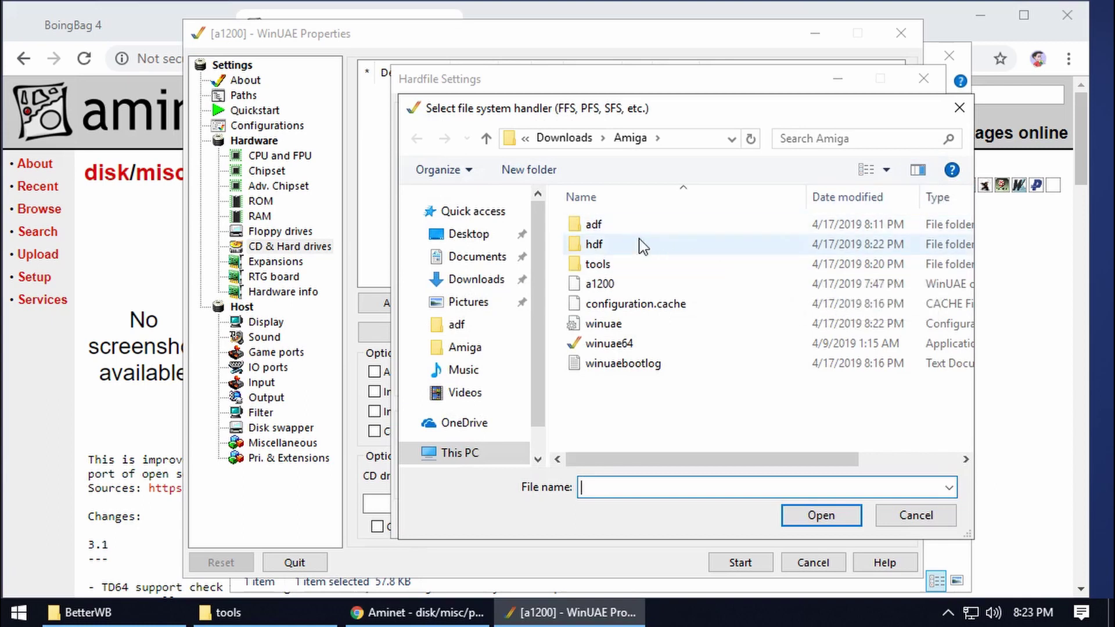
double_click(598, 264)
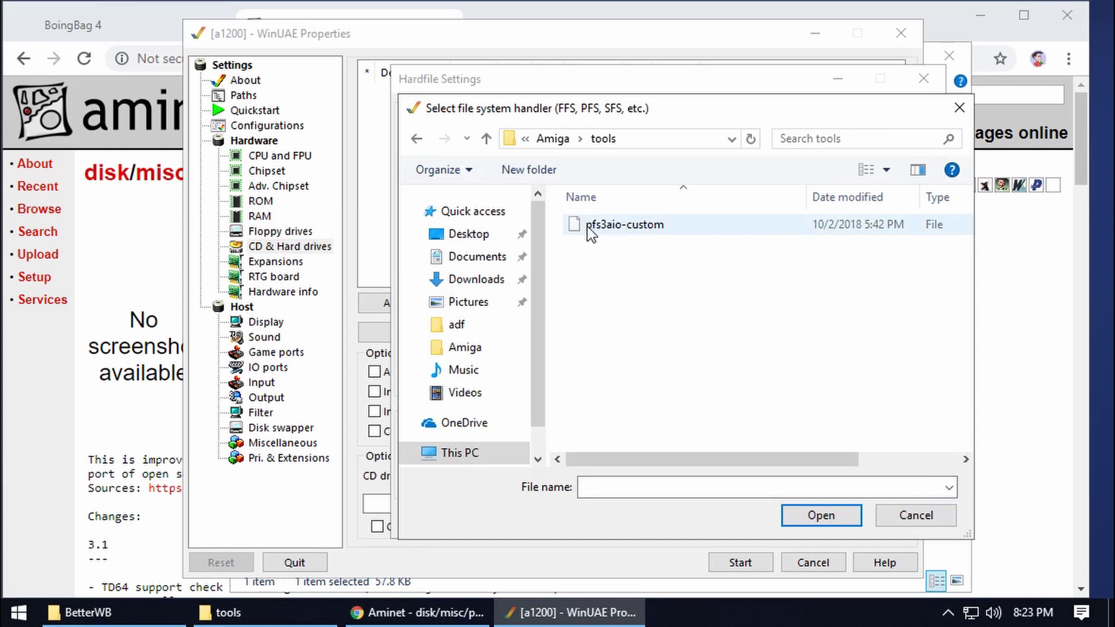
left_click(619, 228)
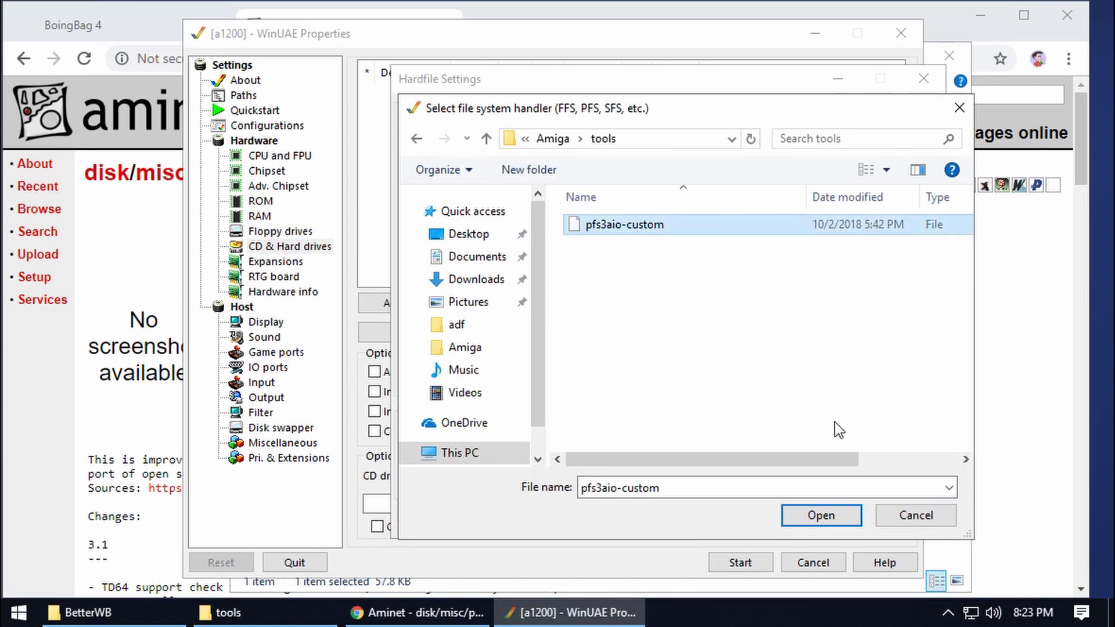
left_click(831, 520)
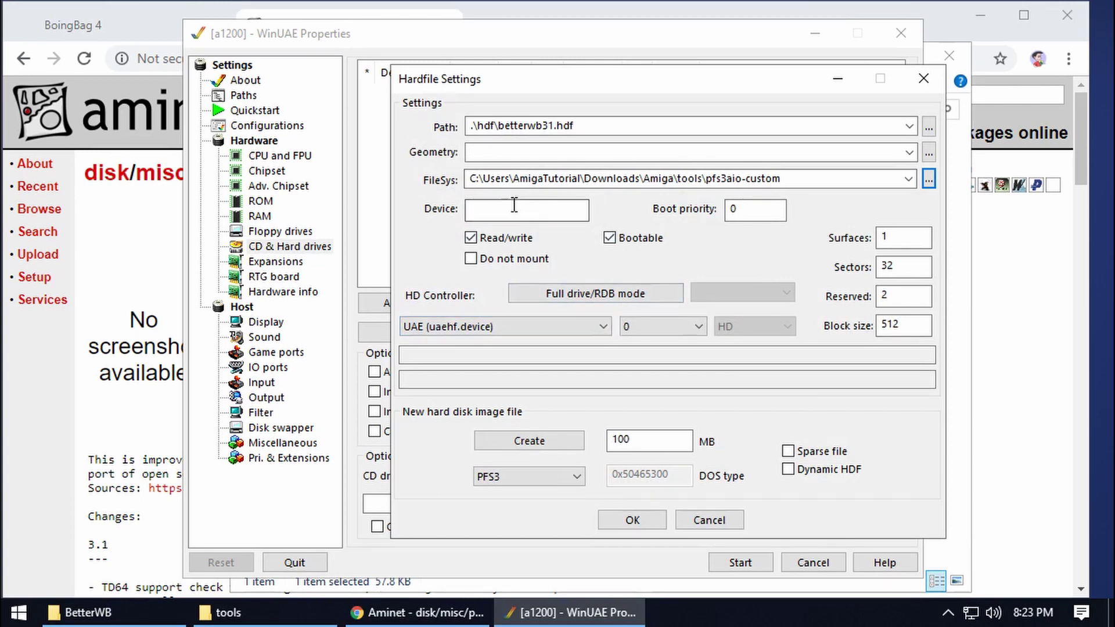
Name the hardfile's device DH0 and add the hardfile to the configuration.
left_click(495, 211)
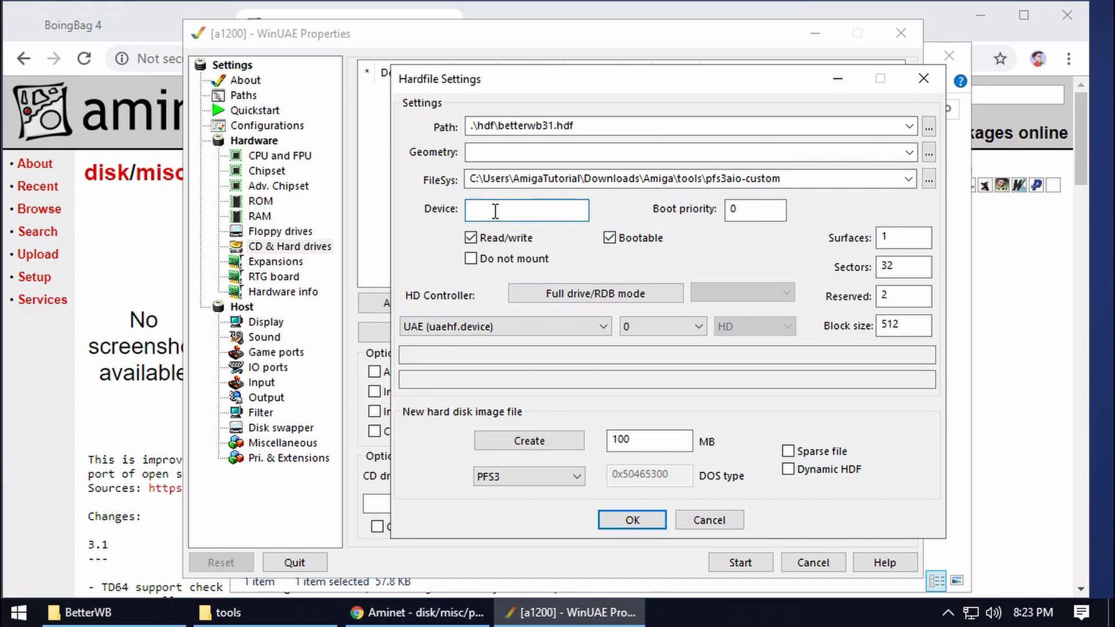
type("D")
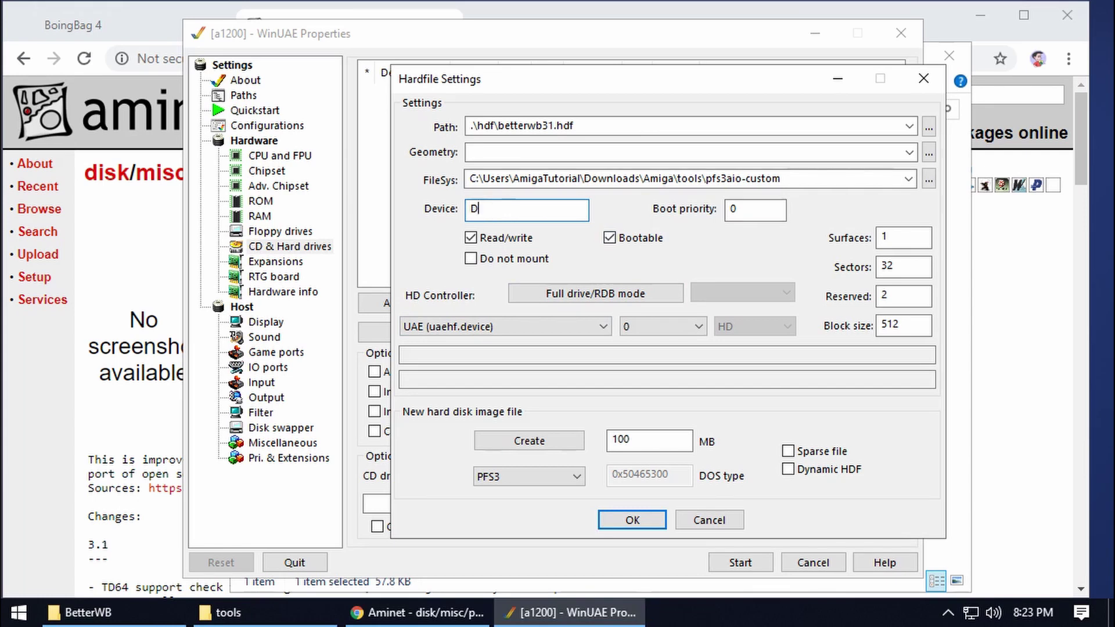
type("H0")
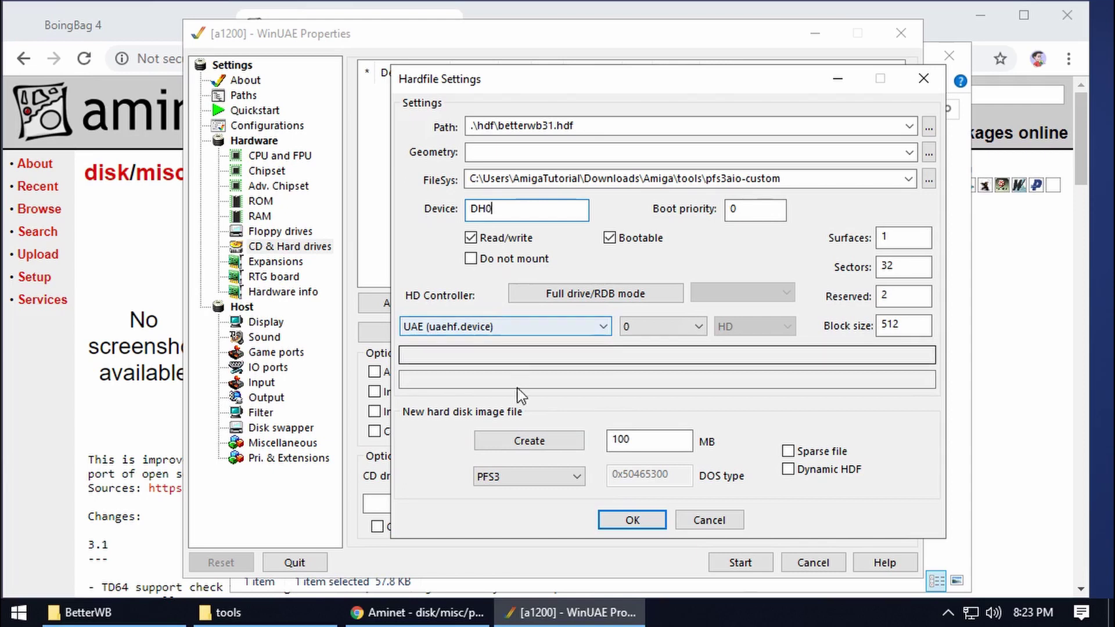
left_click(632, 521)
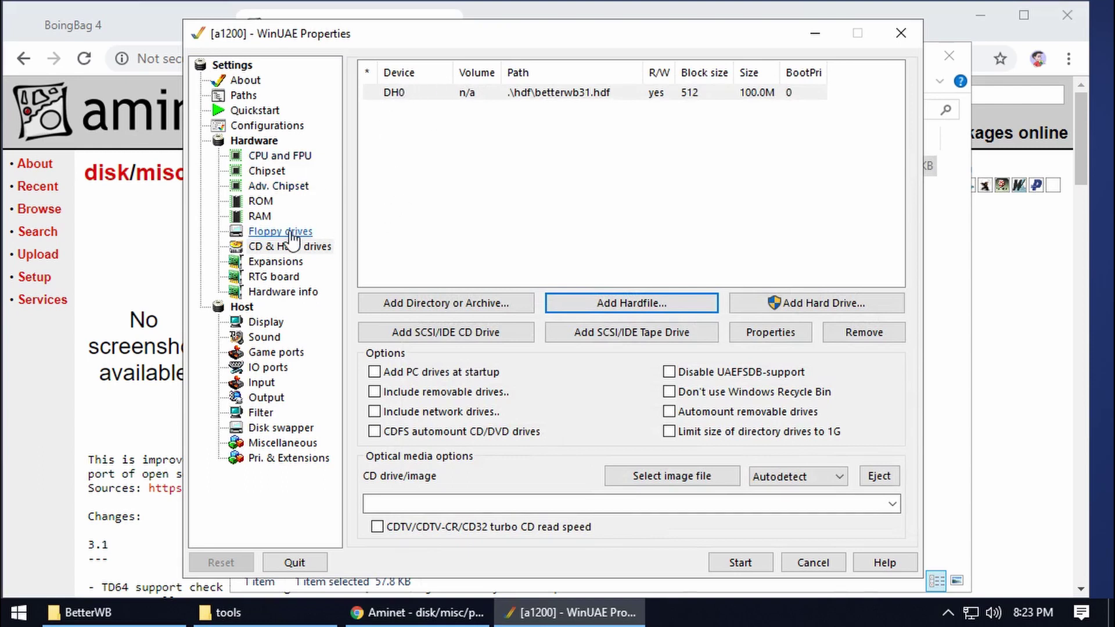
Enable the additional floppy drives DF1, DF2 and DF3.
left_click(264, 234)
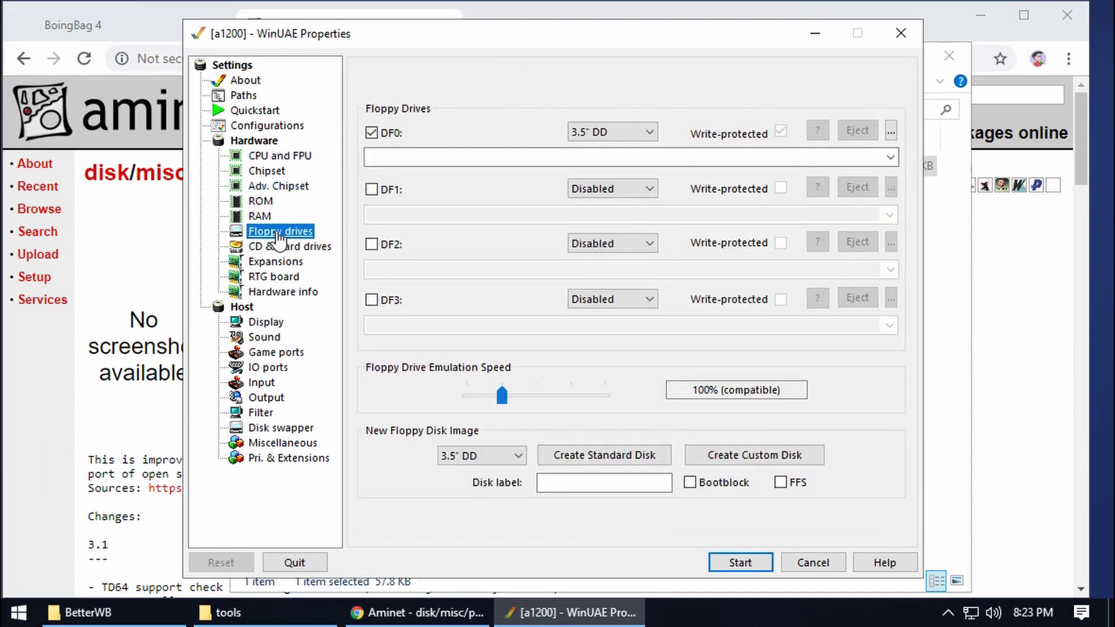
left_click(371, 190)
left_click(371, 245)
left_click(371, 300)
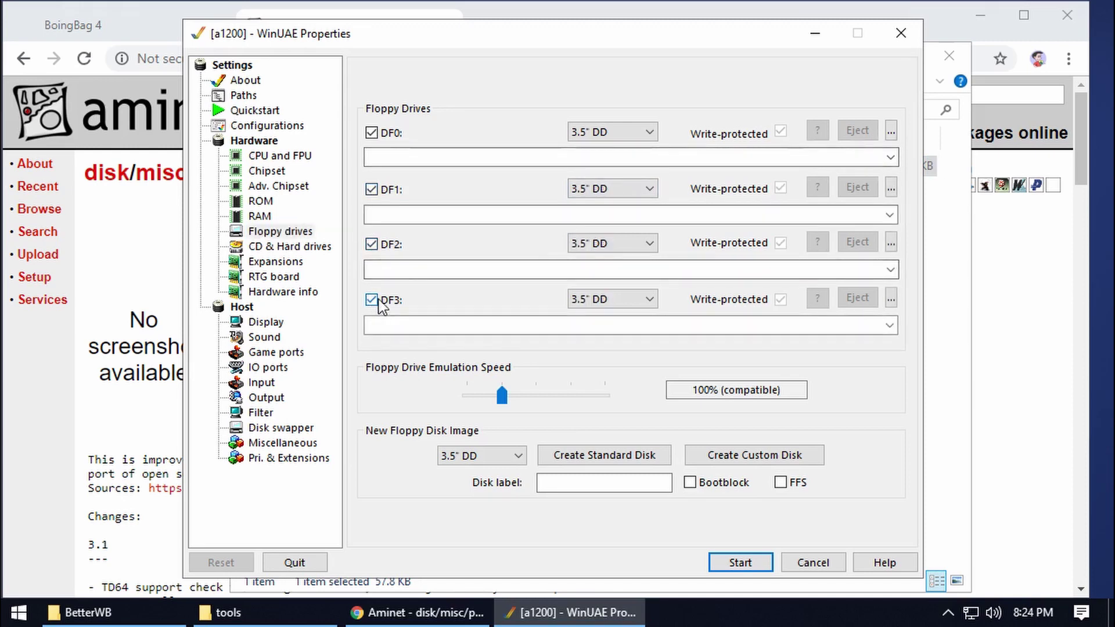
Insert the Workbench31 - install31 image from the workbench 3.1 folder into DF0 and start the emulation.
left_click(892, 131)
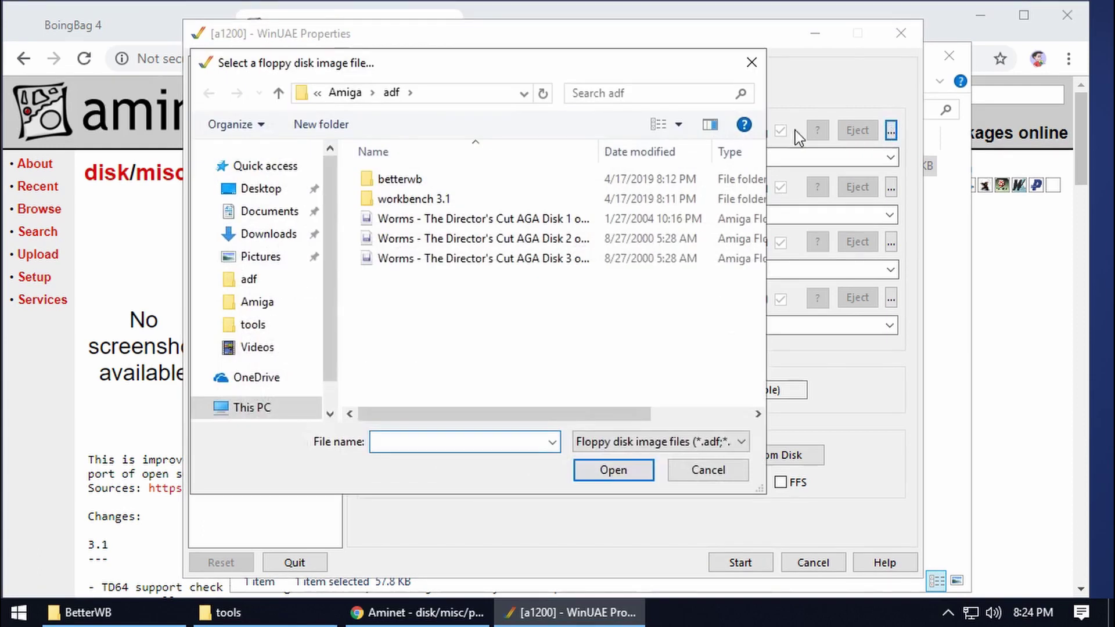
double_click(439, 199)
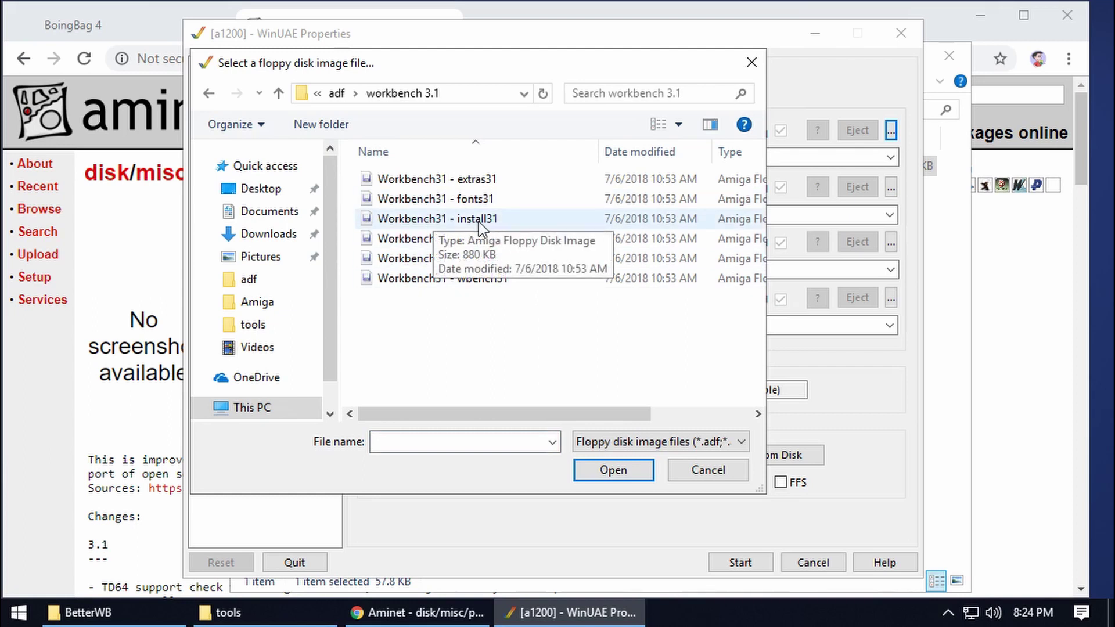
left_click(464, 221)
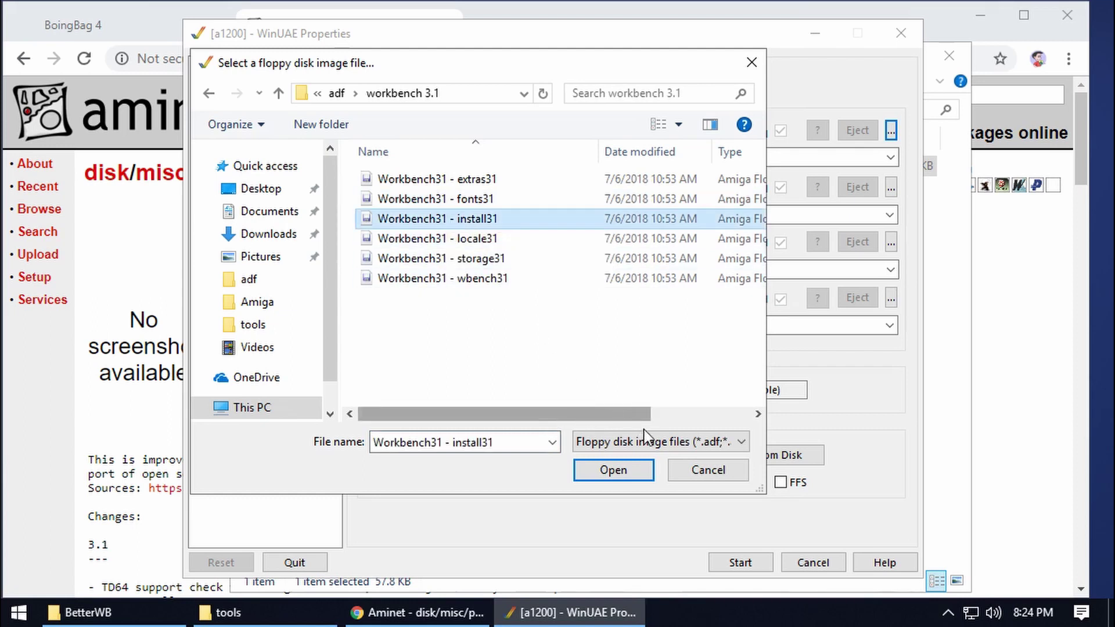
left_click(612, 471)
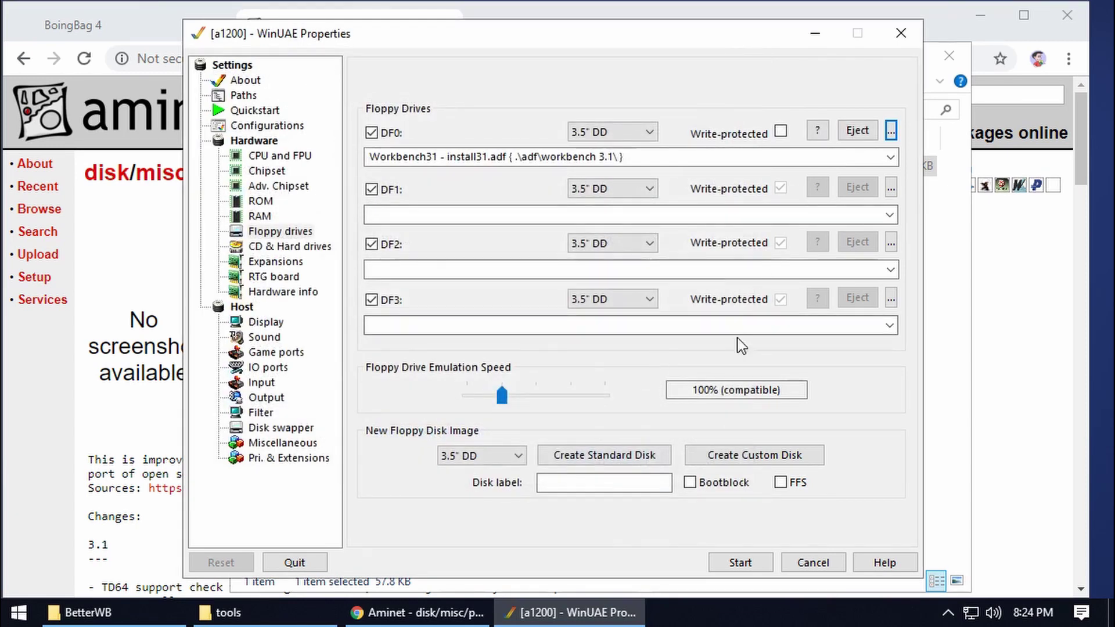
left_click(740, 563)
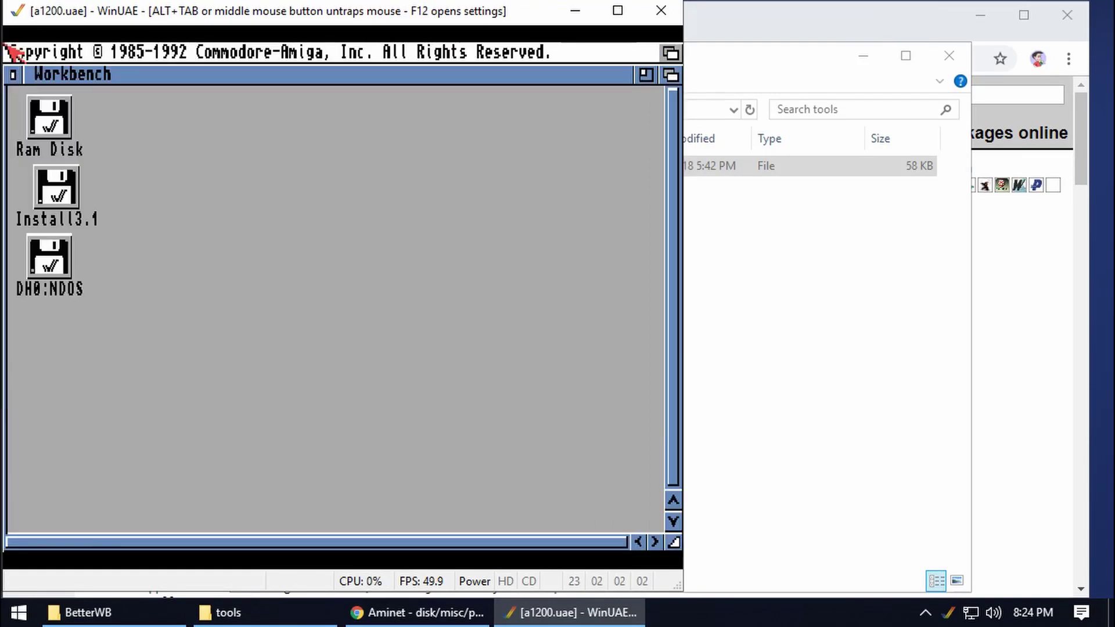
Set the floppy drive emulation speed to Turbo in the emulator settings and resume the emulation.
key("F12")
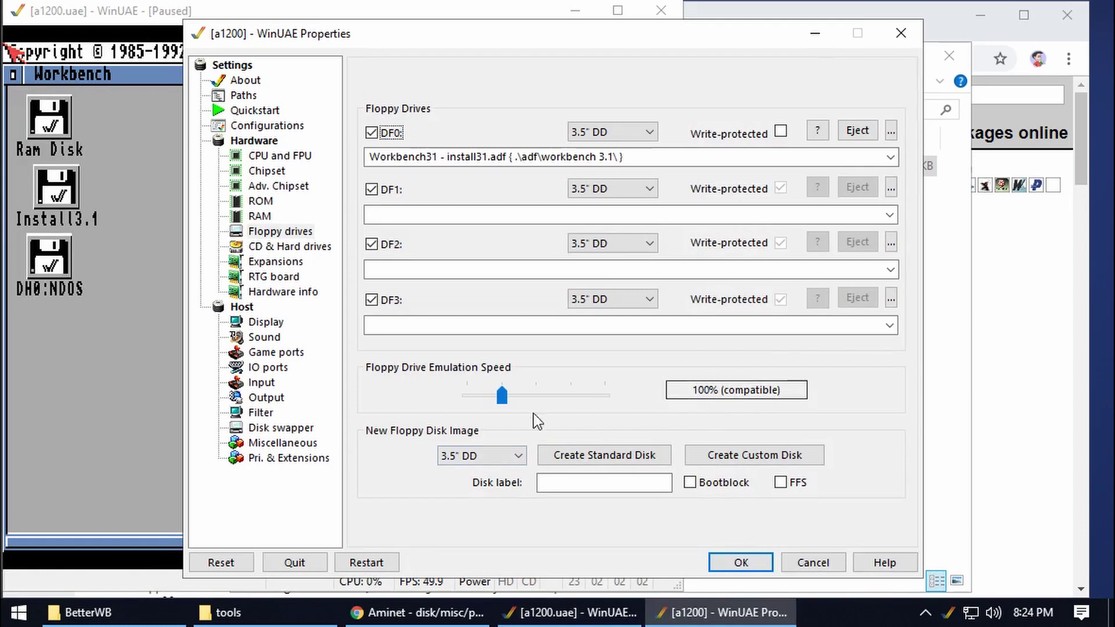
left_click_drag(500, 400, 451, 396)
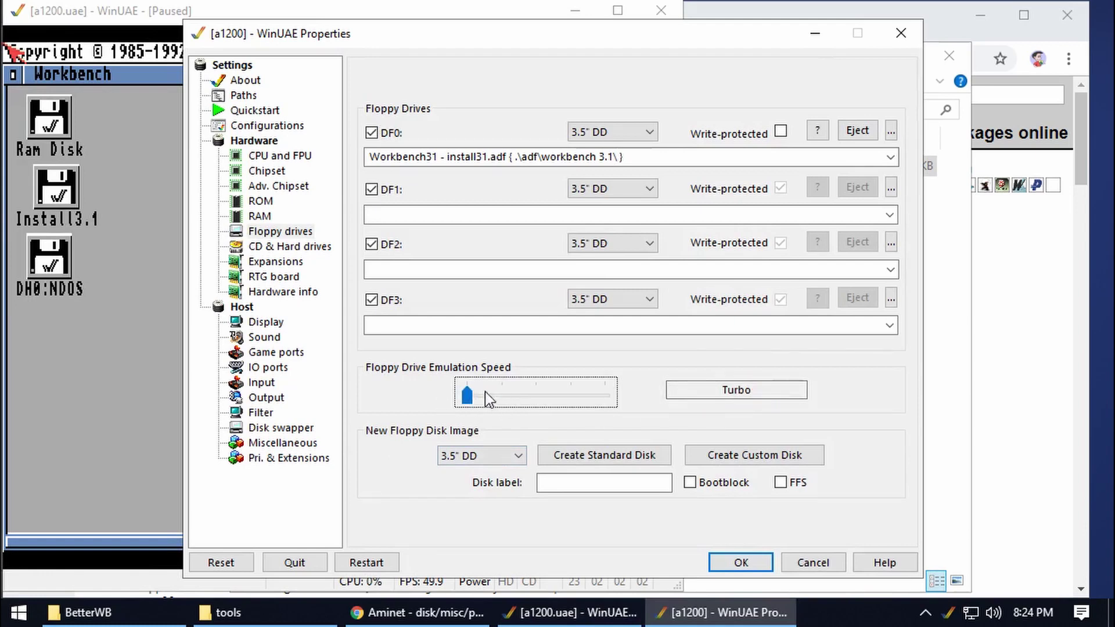
left_click(743, 564)
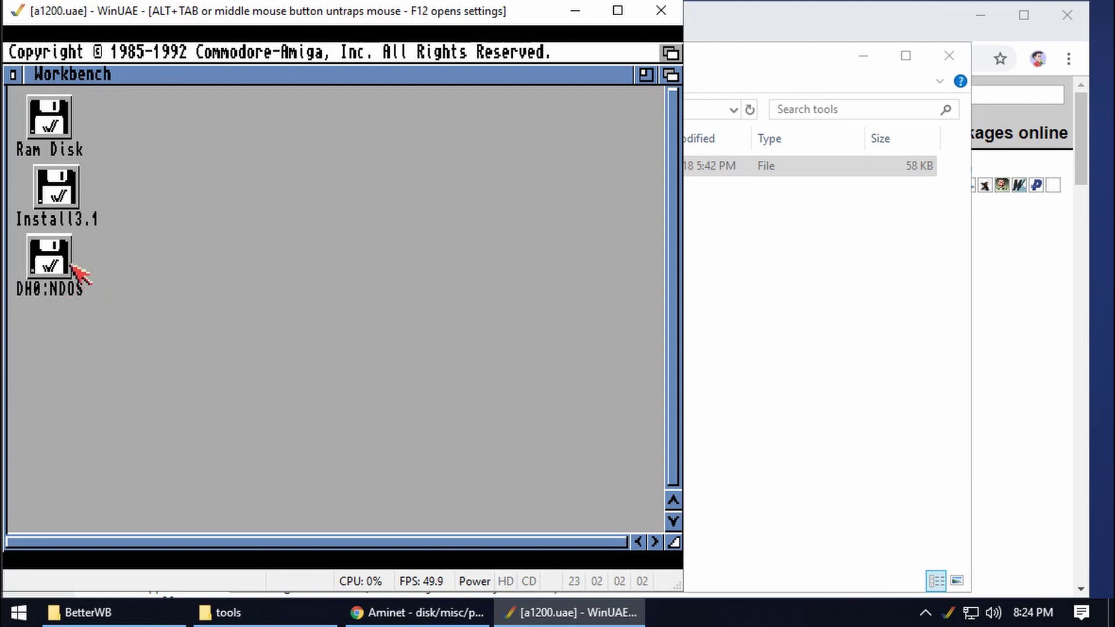
Try to open the DH0:NDOS disk on the Workbench desktop, and deselect it.
left_click(41, 256)
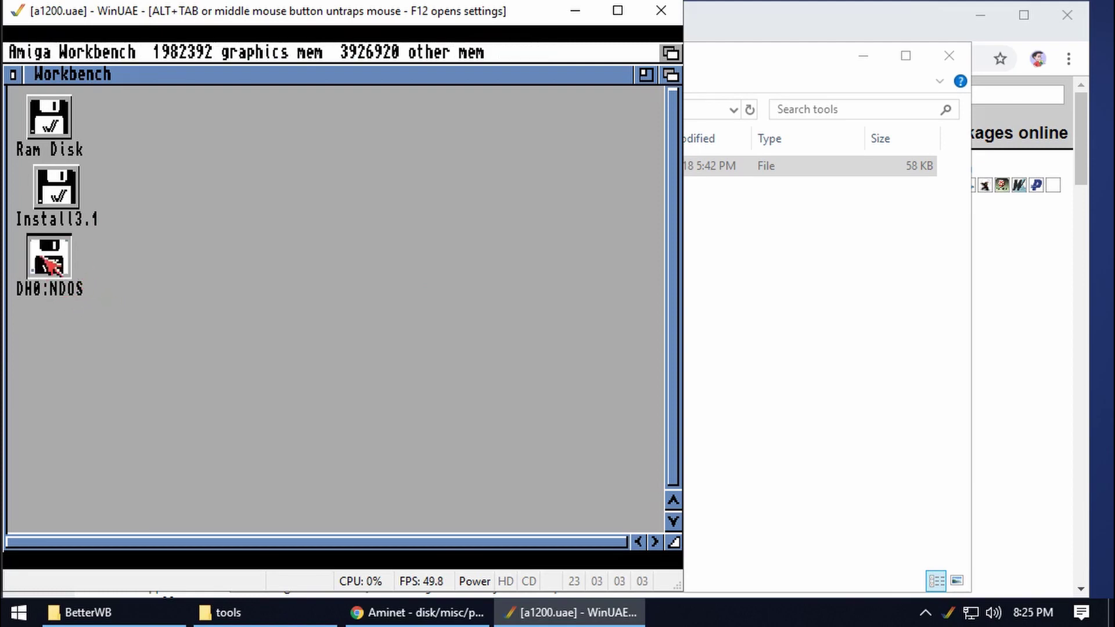
double_click(58, 269)
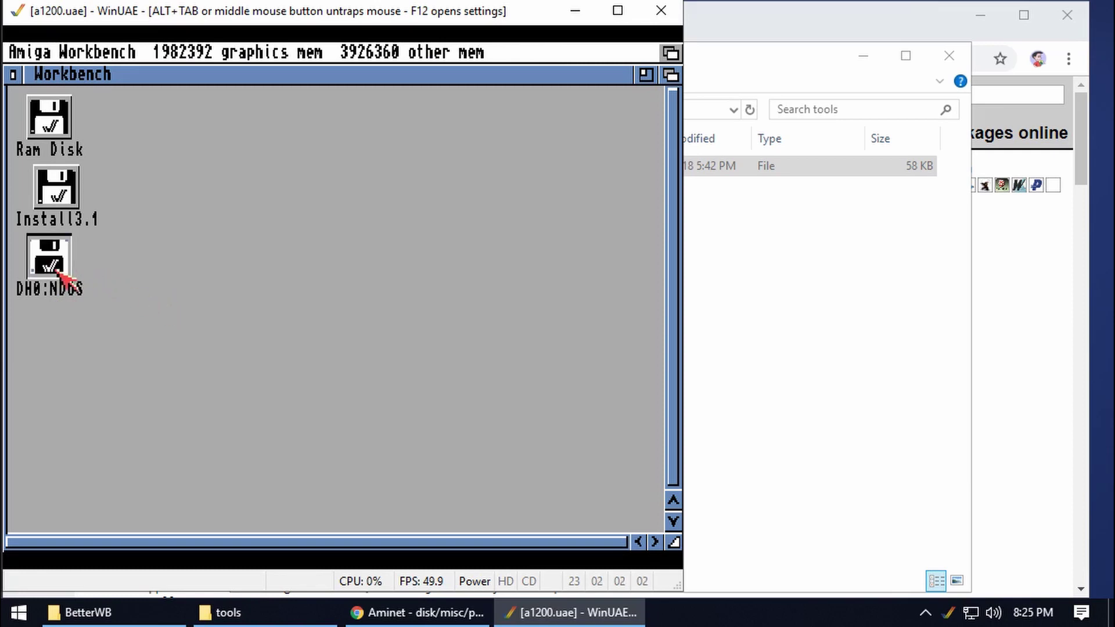
left_click(181, 297)
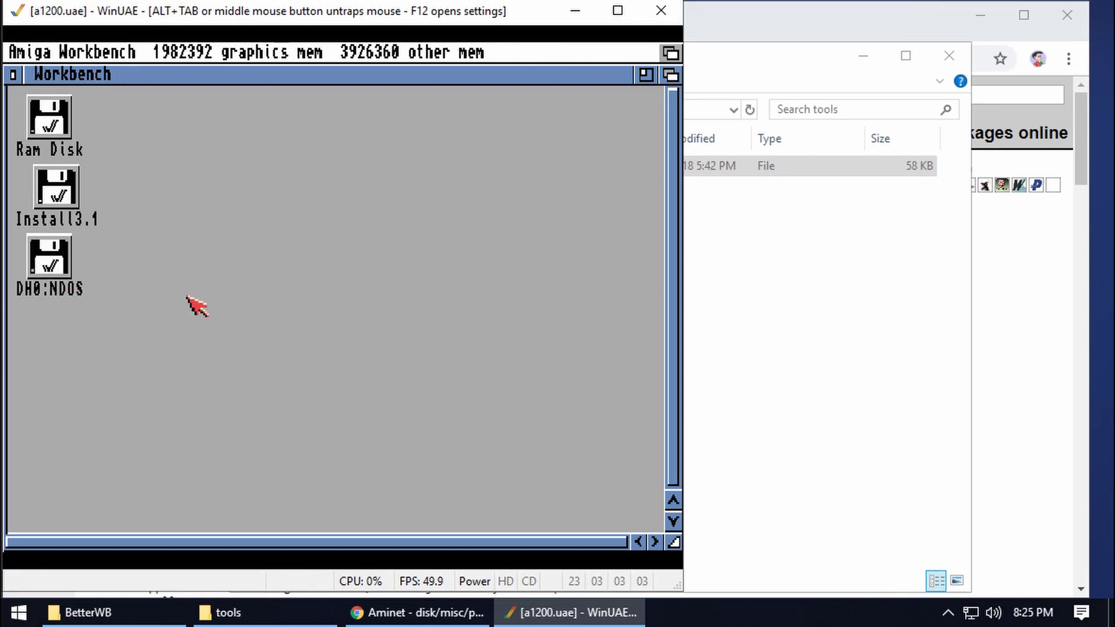
Quick-format the DH0:NDOS disk with the volume name System and no trashcan, accepting the warnings and the Professional File System 3 notice.
left_click(52, 254)
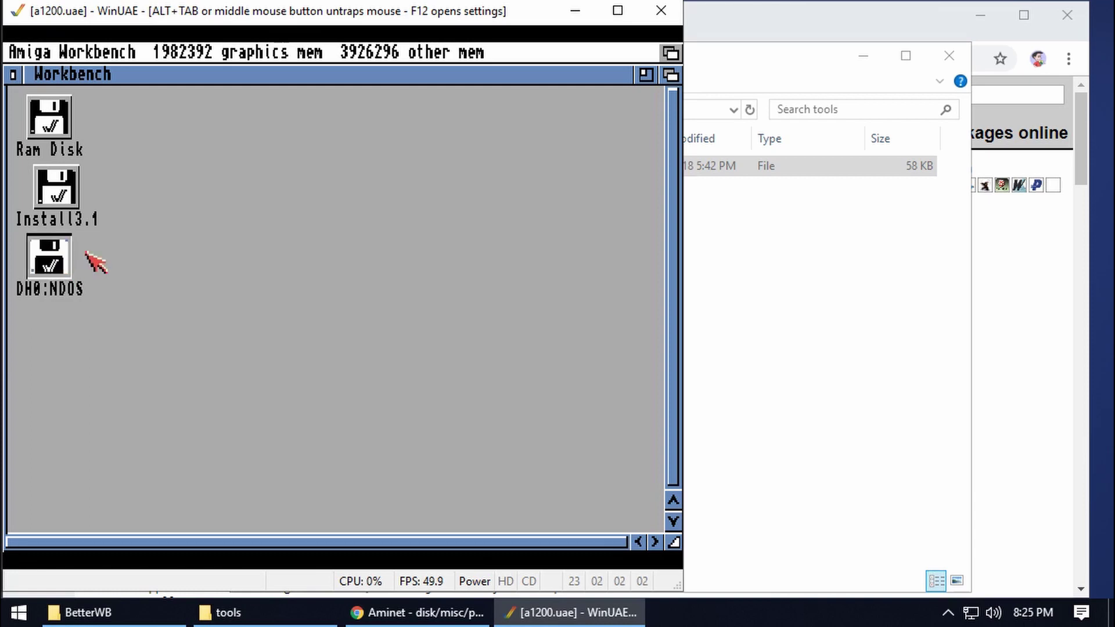
right_click(235, 58)
mouse_move(210, 52)
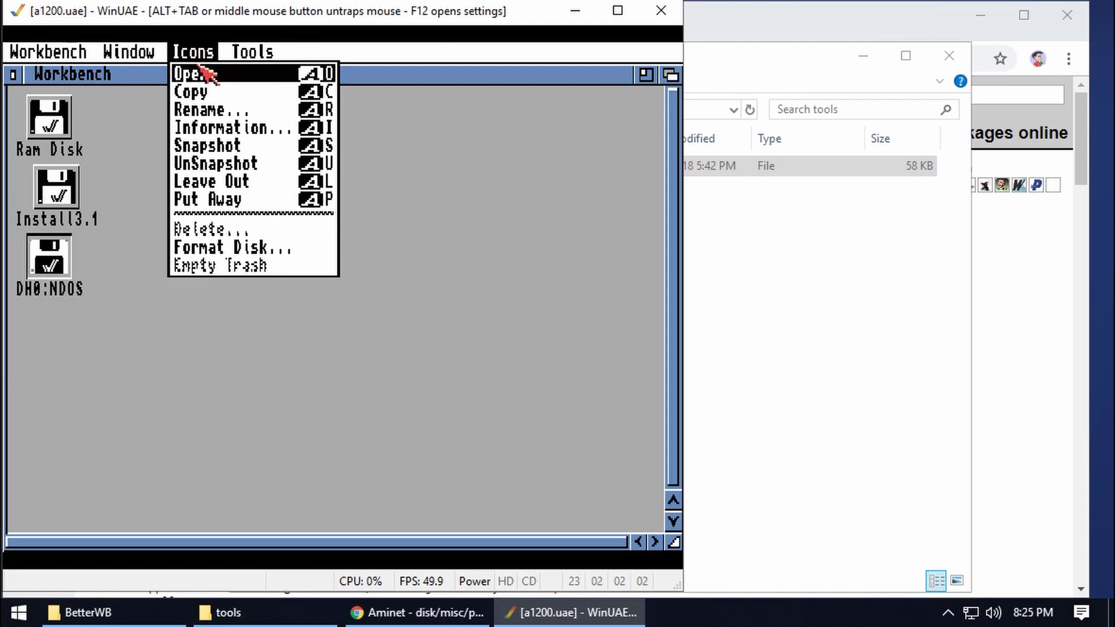
right_click(225, 247)
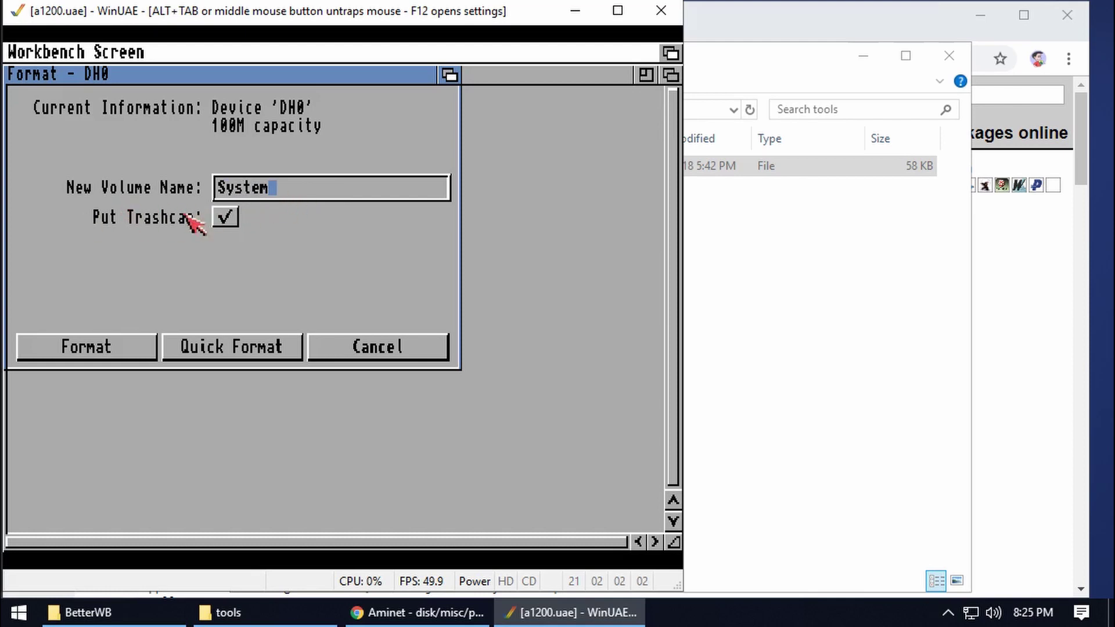
left_click(230, 219)
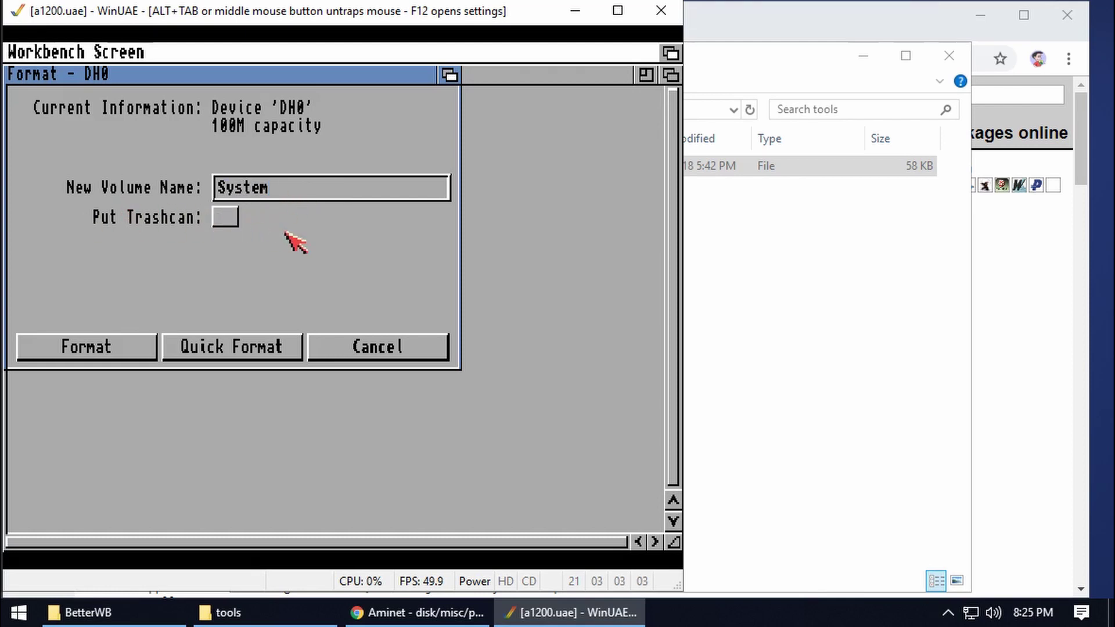
left_click(270, 349)
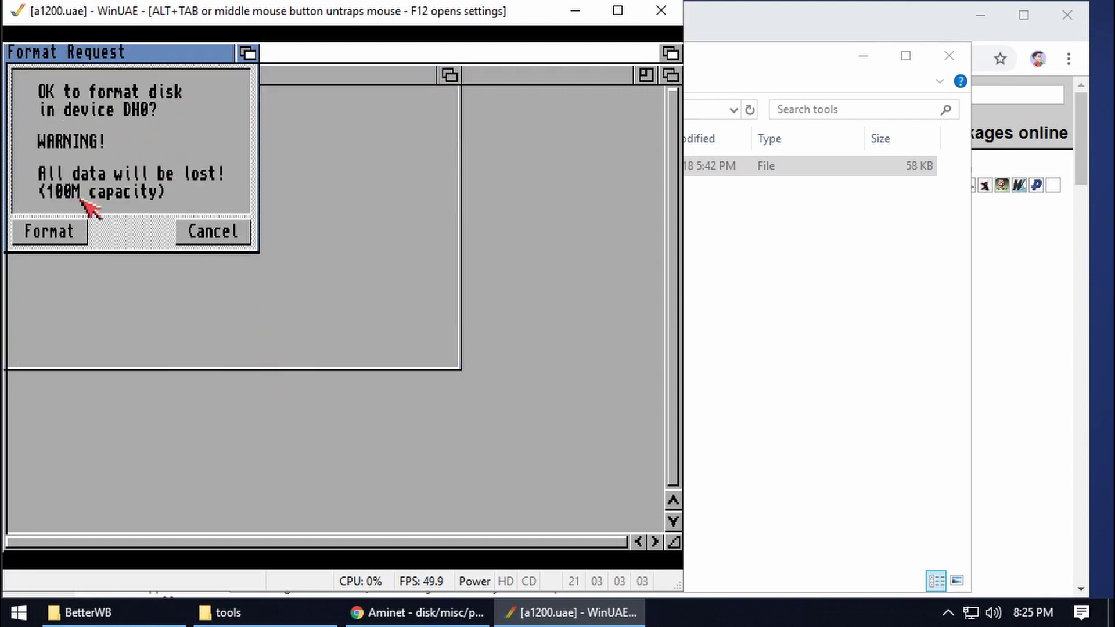
left_click(68, 238)
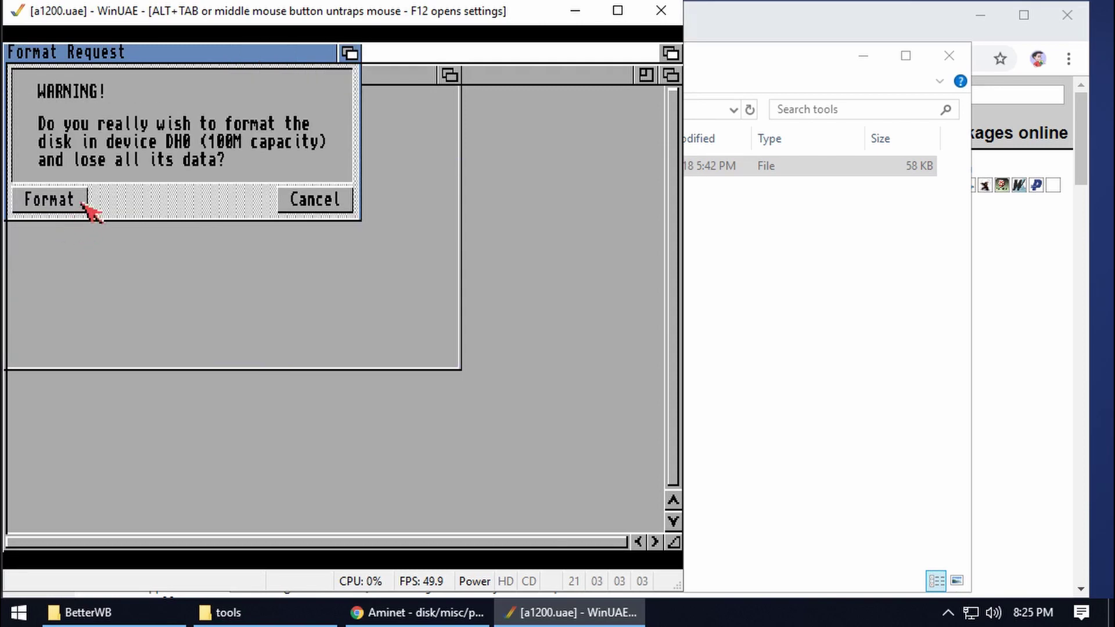
left_click(74, 215)
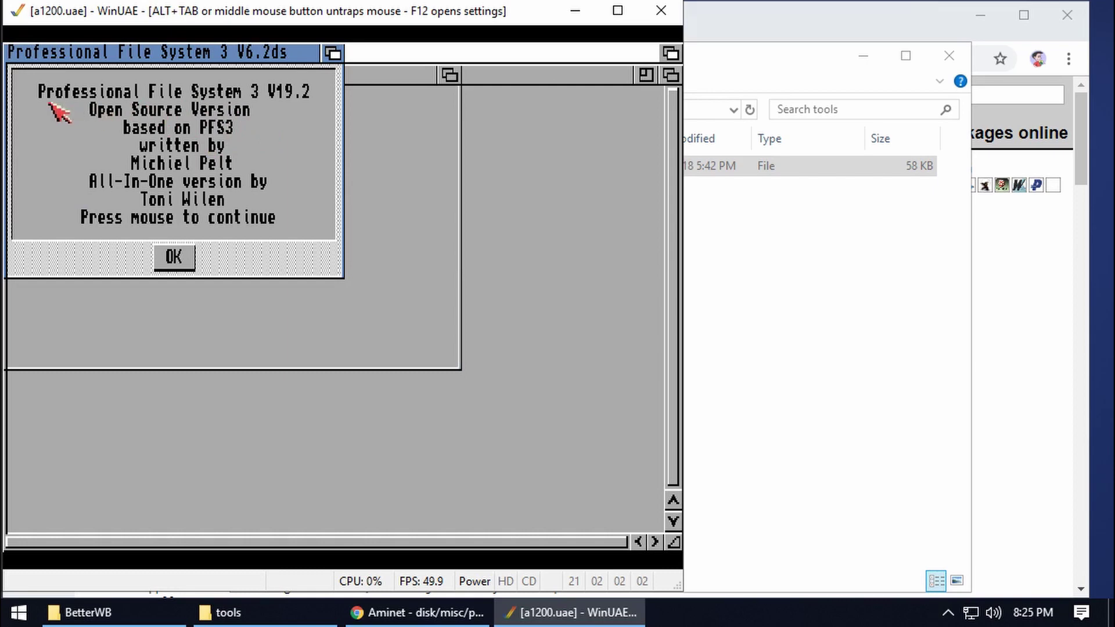
left_click(204, 78)
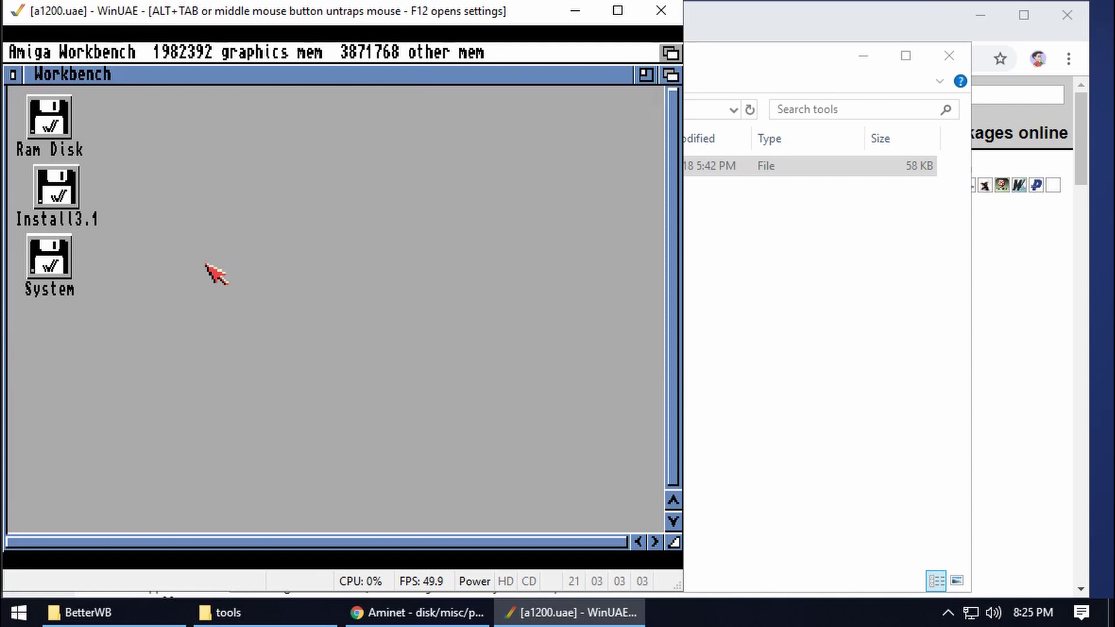
Open the newly formatted System disk to inspect its contents, and close its window again.
double_click(51, 256)
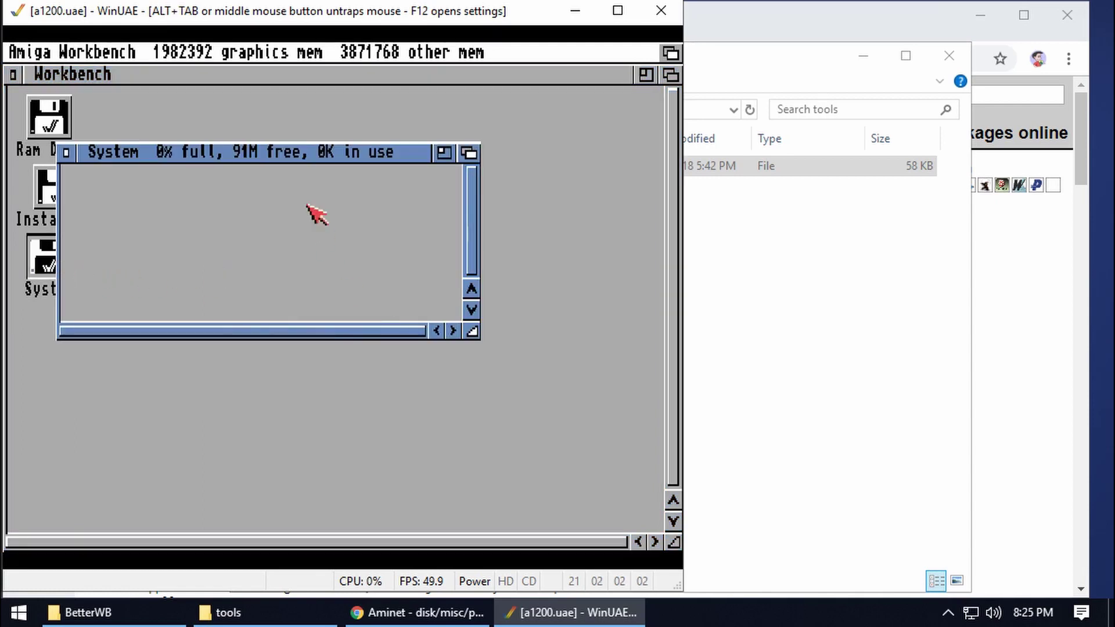
left_click_drag(286, 150, 366, 228)
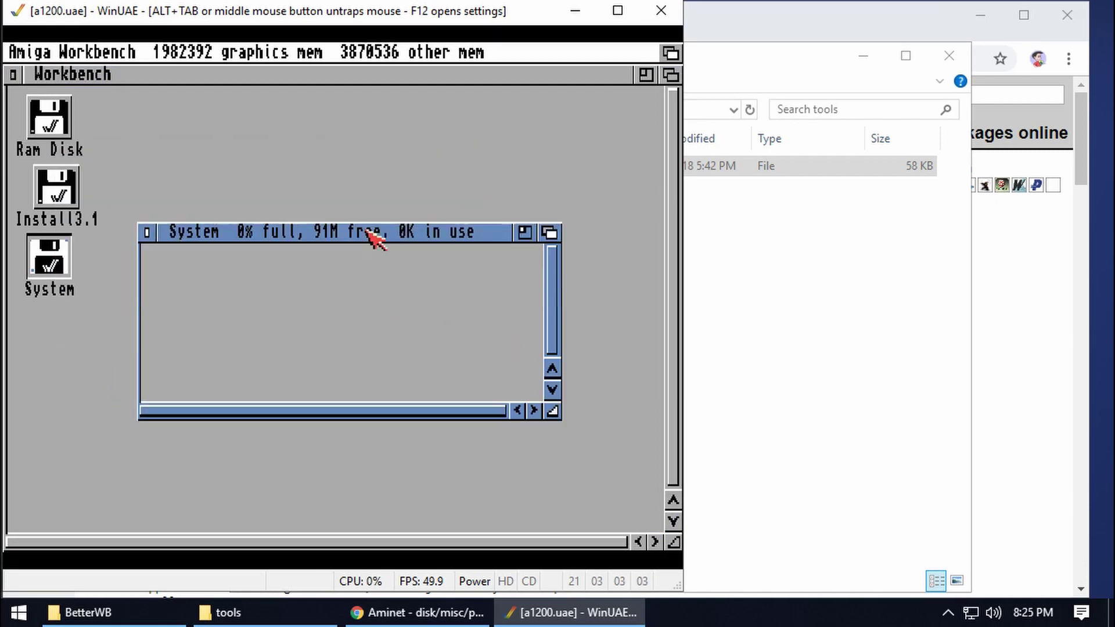
left_click(146, 233)
double_click(51, 272)
left_click(147, 232)
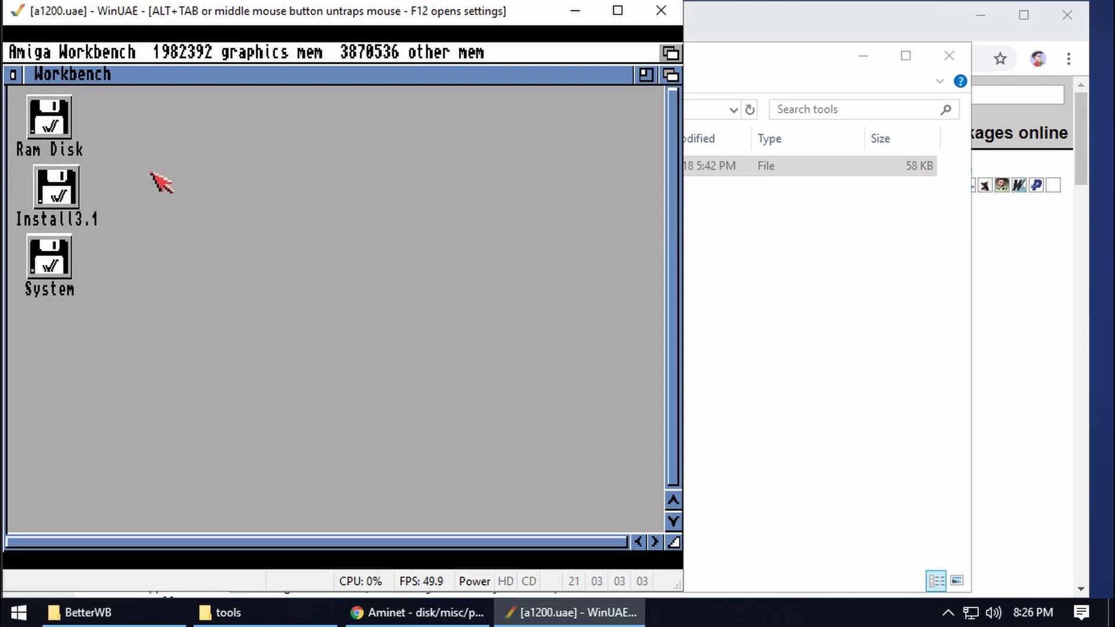
Open the Install drawer on the Install3.1 disk and launch the English installer.
double_click(64, 177)
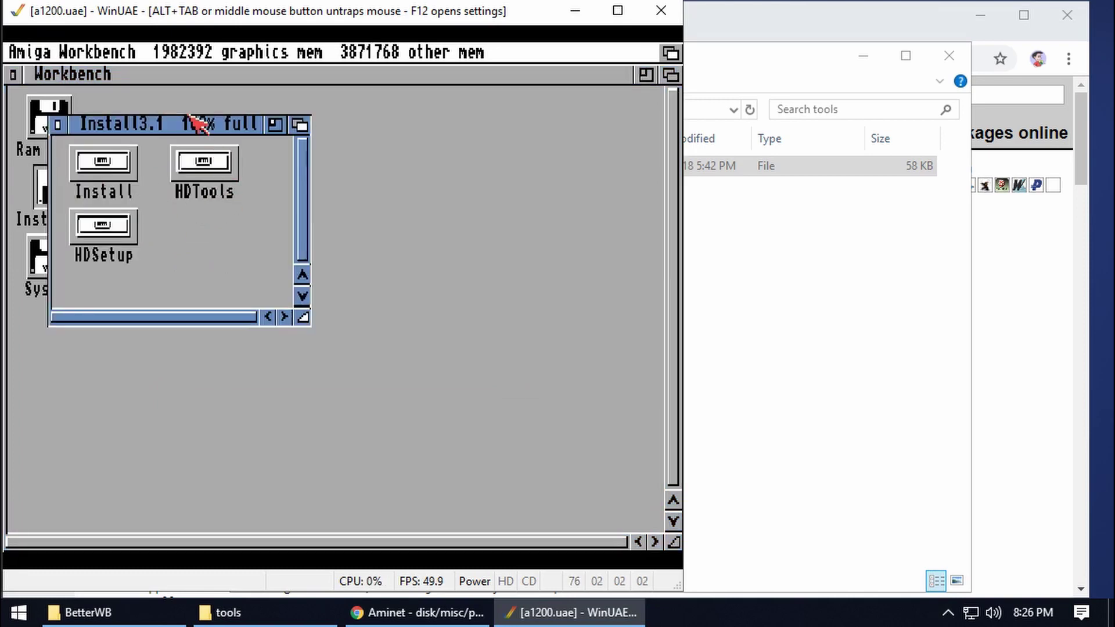
left_click_drag(211, 123, 328, 141)
double_click(200, 192)
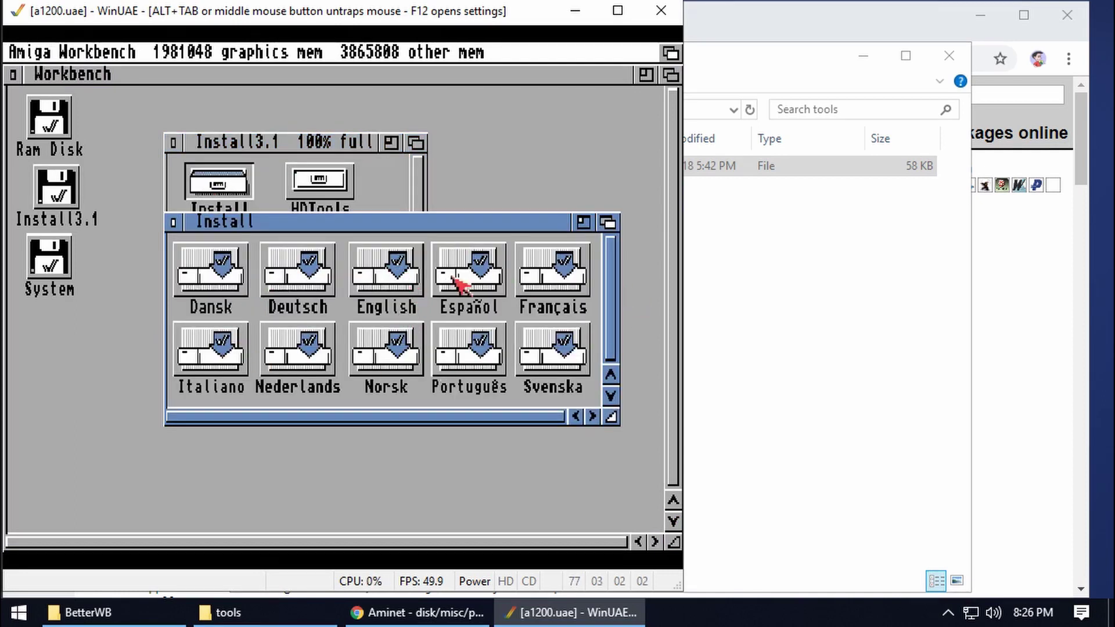
left_click(383, 284)
double_click(376, 276)
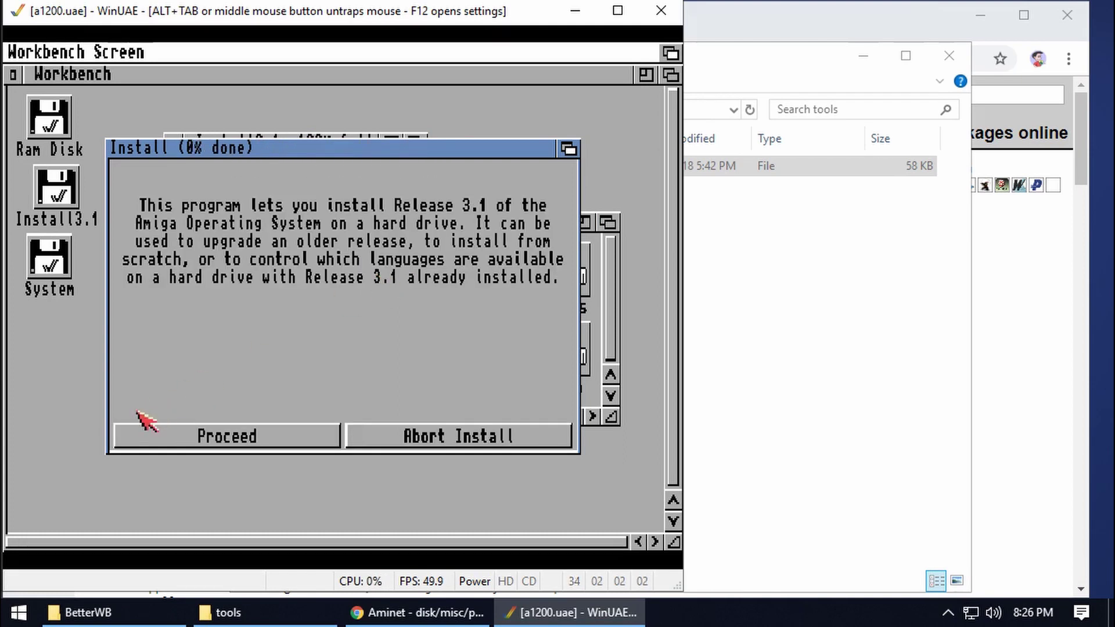
Choose a complete Release 3.1 installation in Intermediate User mode, installing for real with no action logging.
left_click(244, 442)
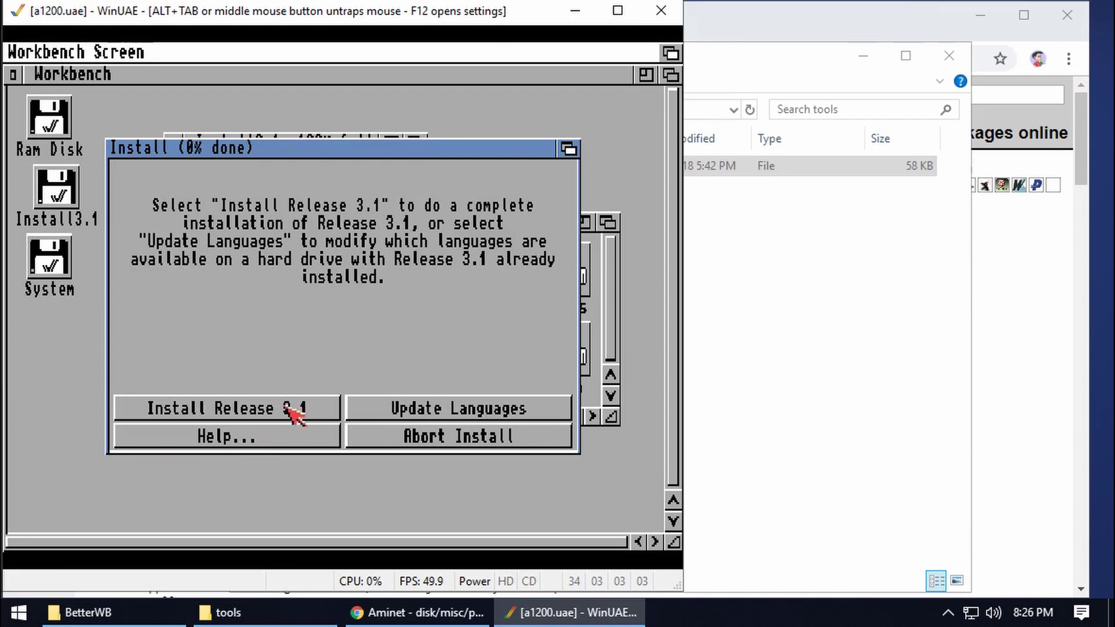
left_click(316, 407)
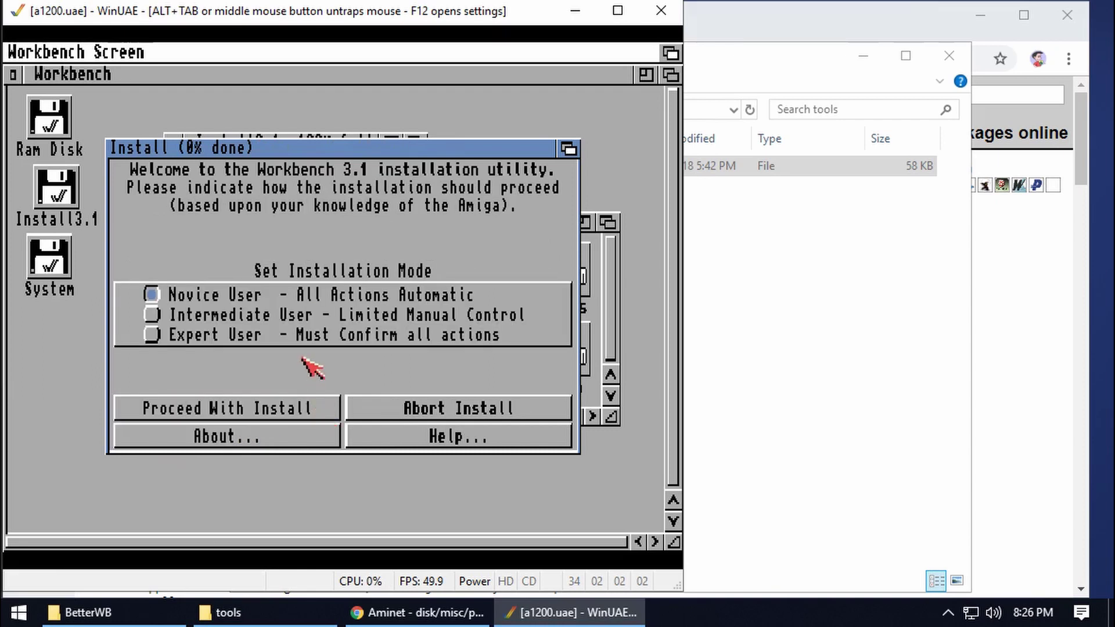
left_click(150, 314)
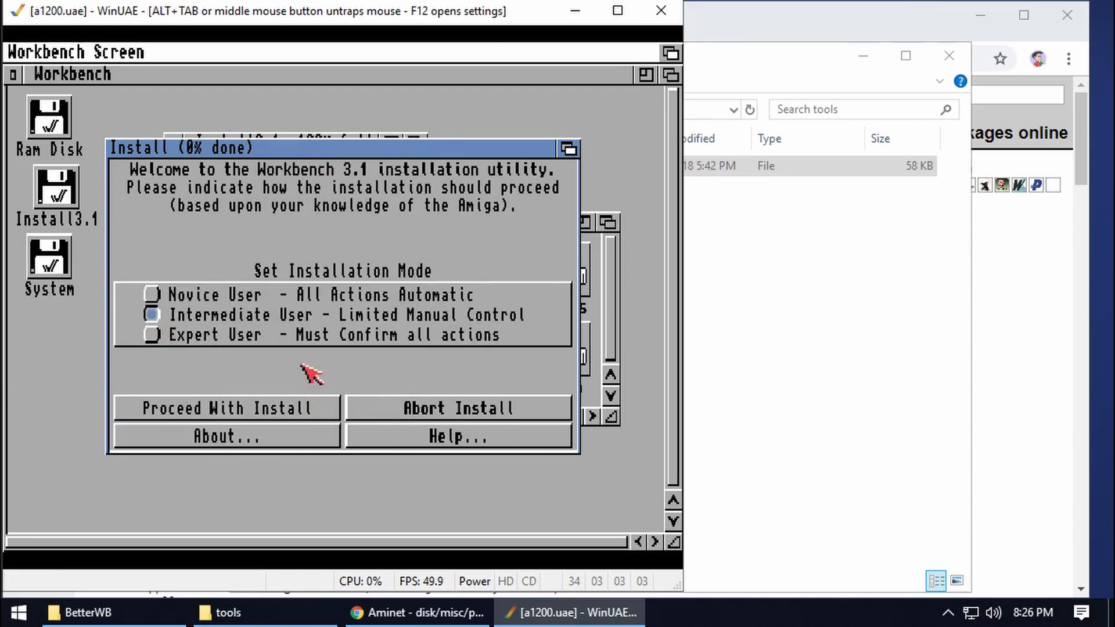
left_click(256, 414)
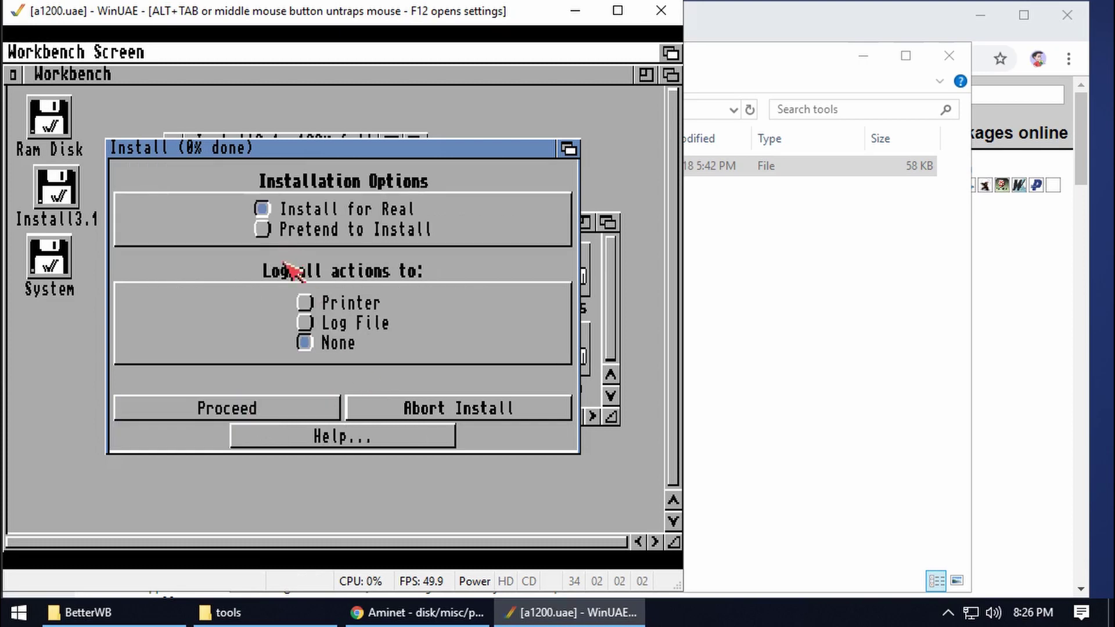
left_click(281, 410)
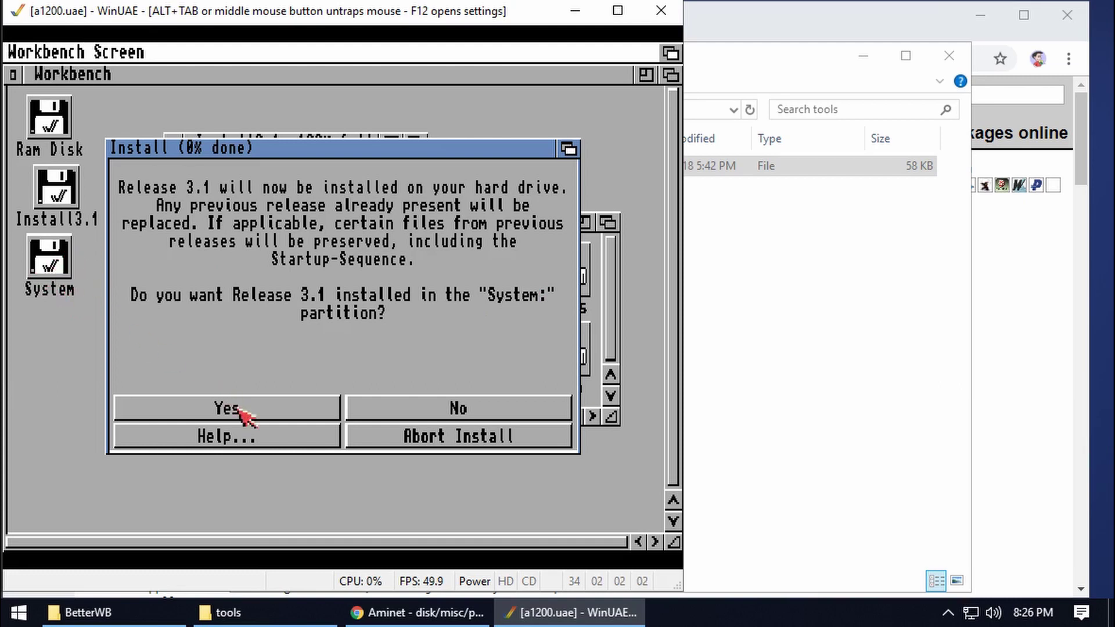
Accept the System: partition as target and install the English language, no printer drivers and the British keymap.
left_click(256, 413)
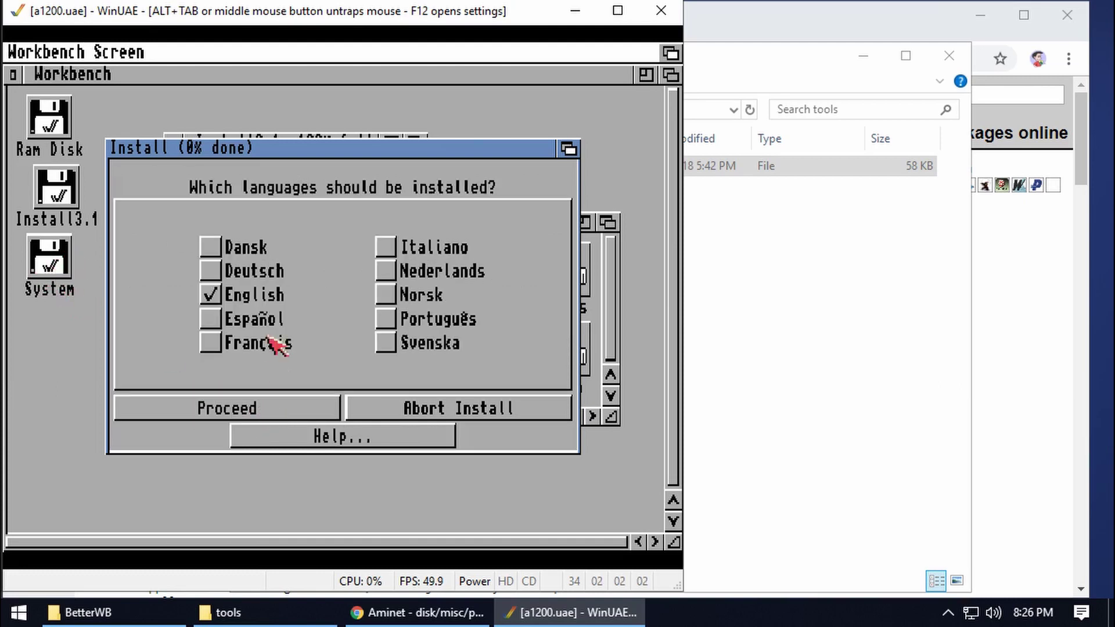
left_click(264, 411)
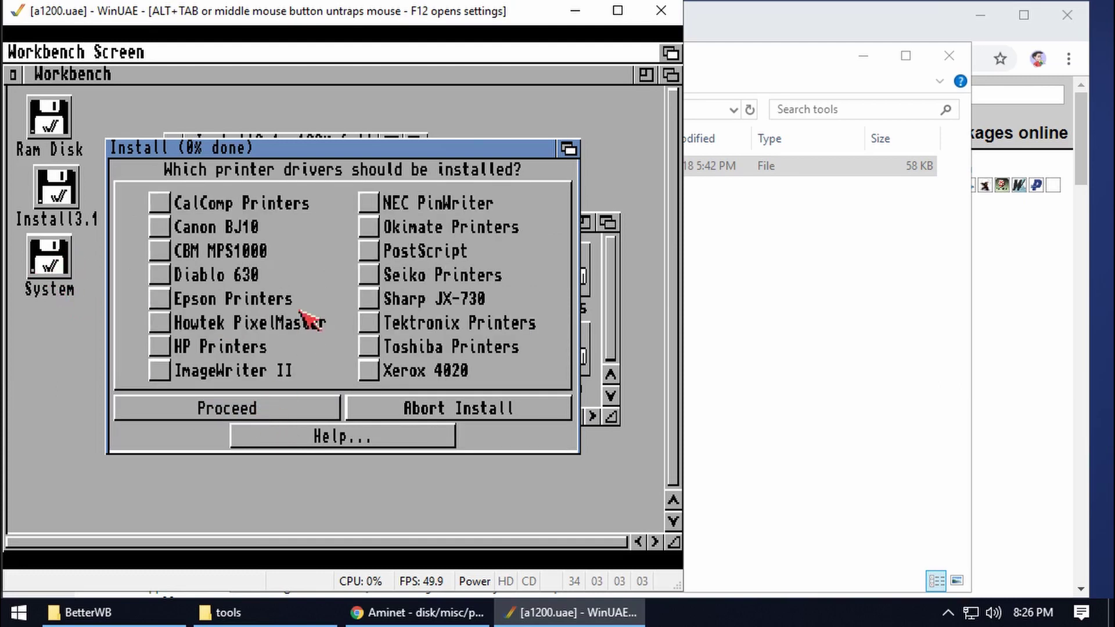
left_click(281, 412)
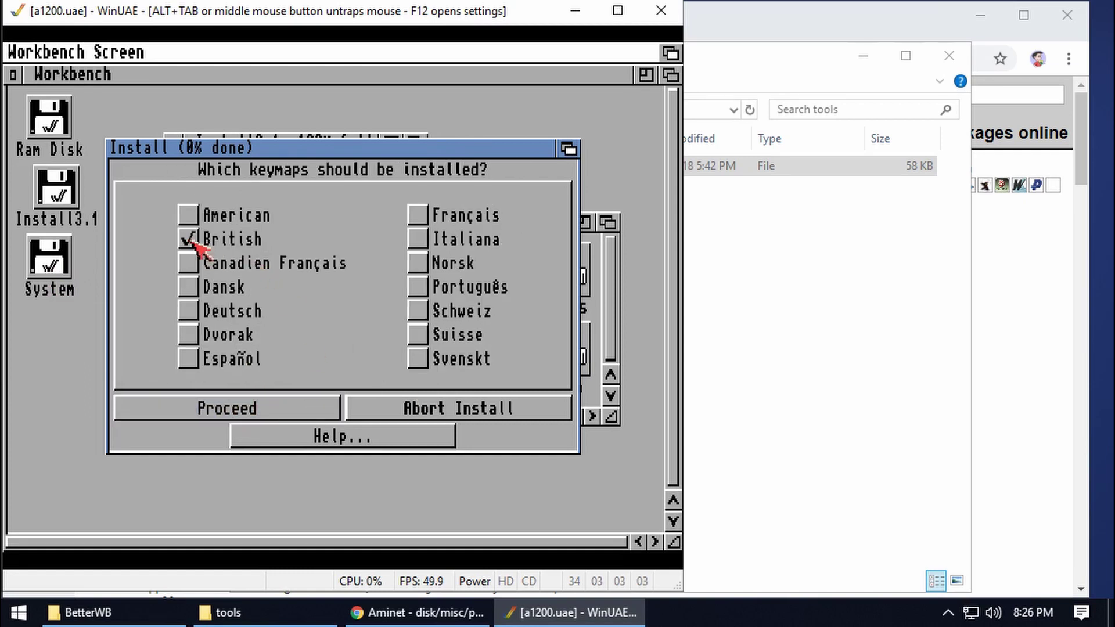
left_click(237, 413)
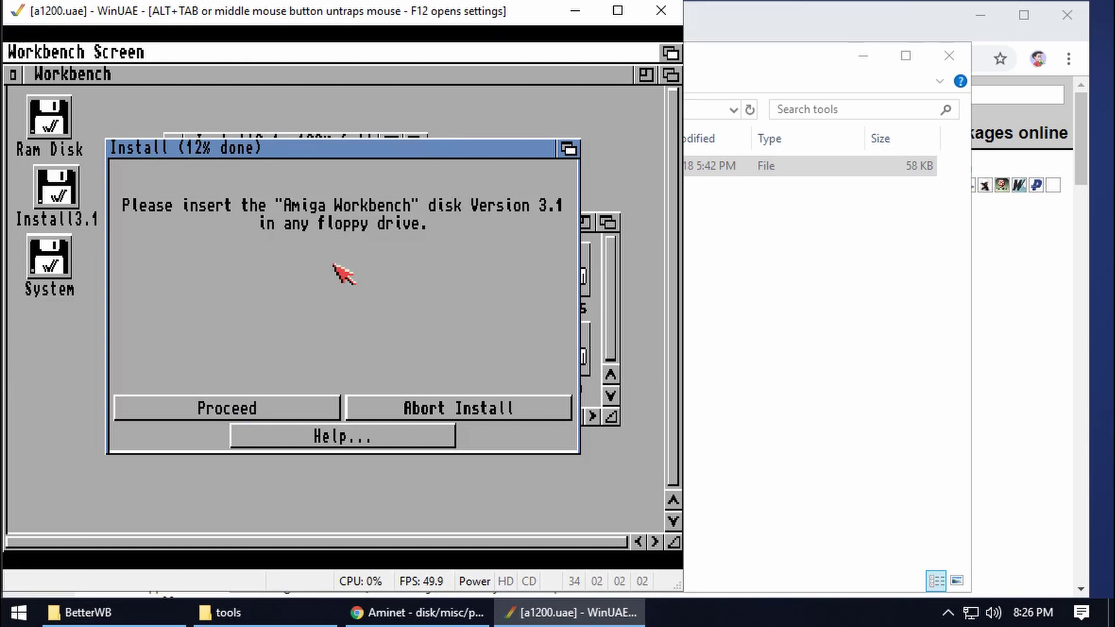
Insert the Workbench31 images wbench31 into DF1, locale31 into DF2 and storage31 into DF3, and resume the emulation.
key("F12")
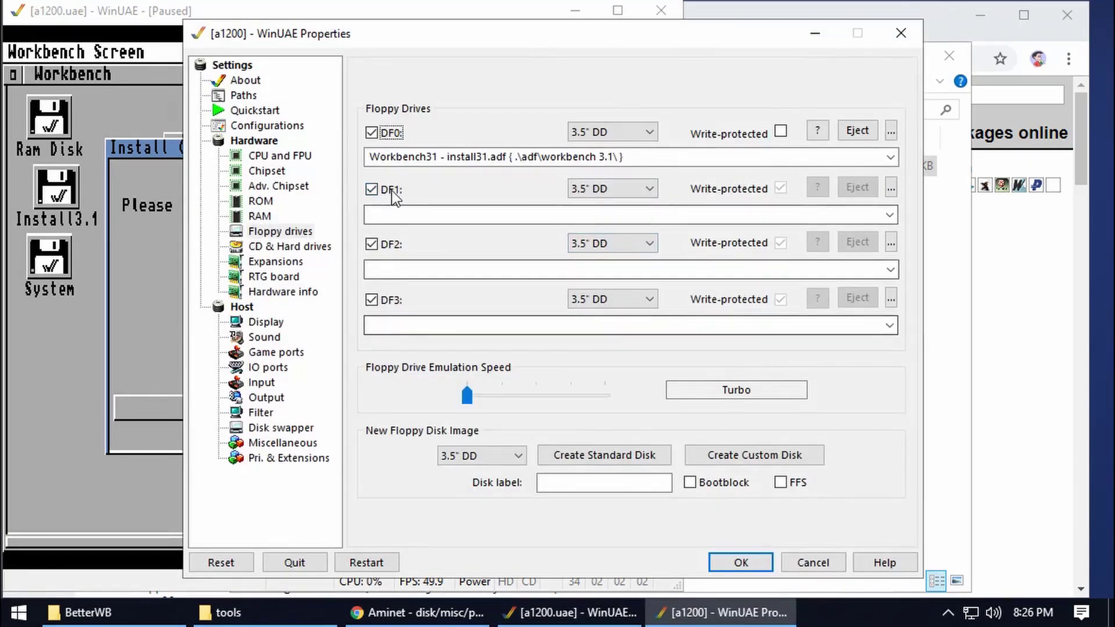
left_click(891, 187)
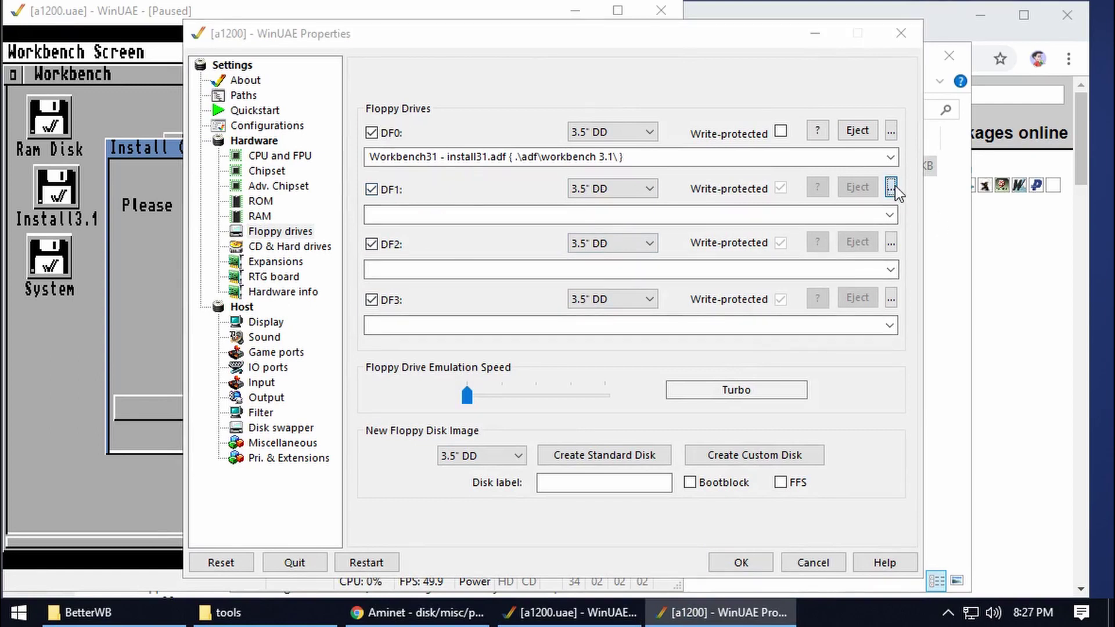
left_click(511, 278)
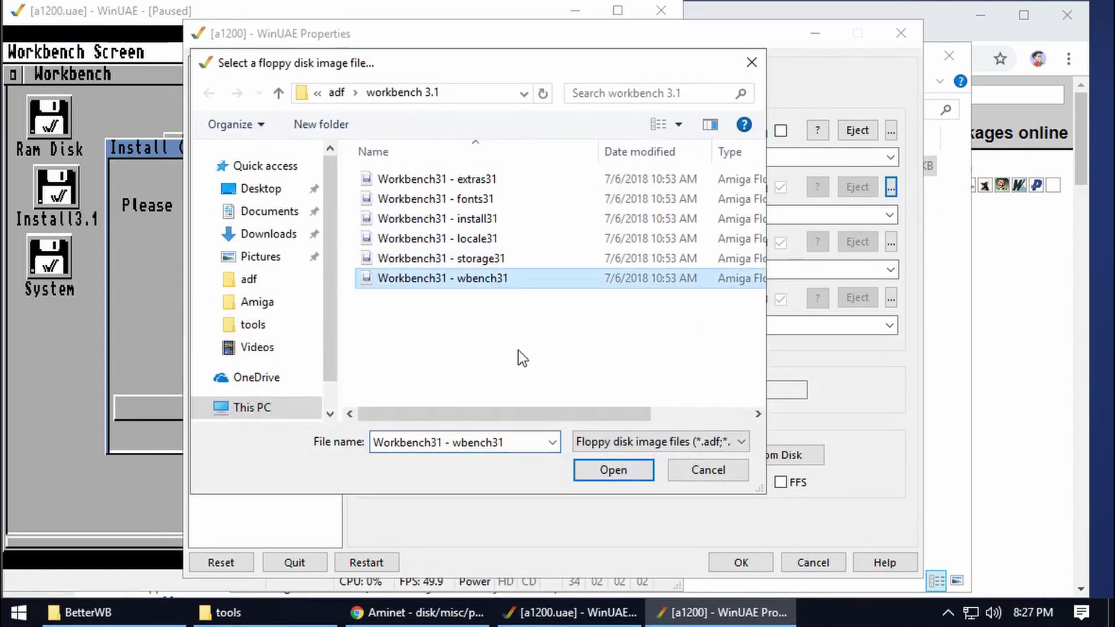
left_click(611, 469)
left_click(890, 242)
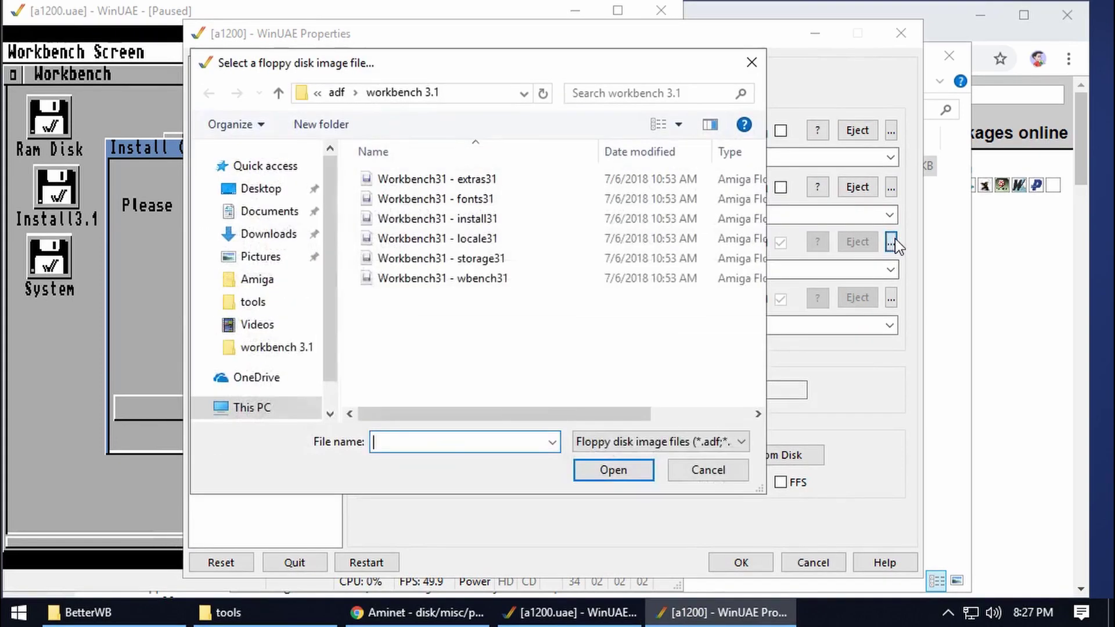
left_click(497, 238)
left_click(605, 476)
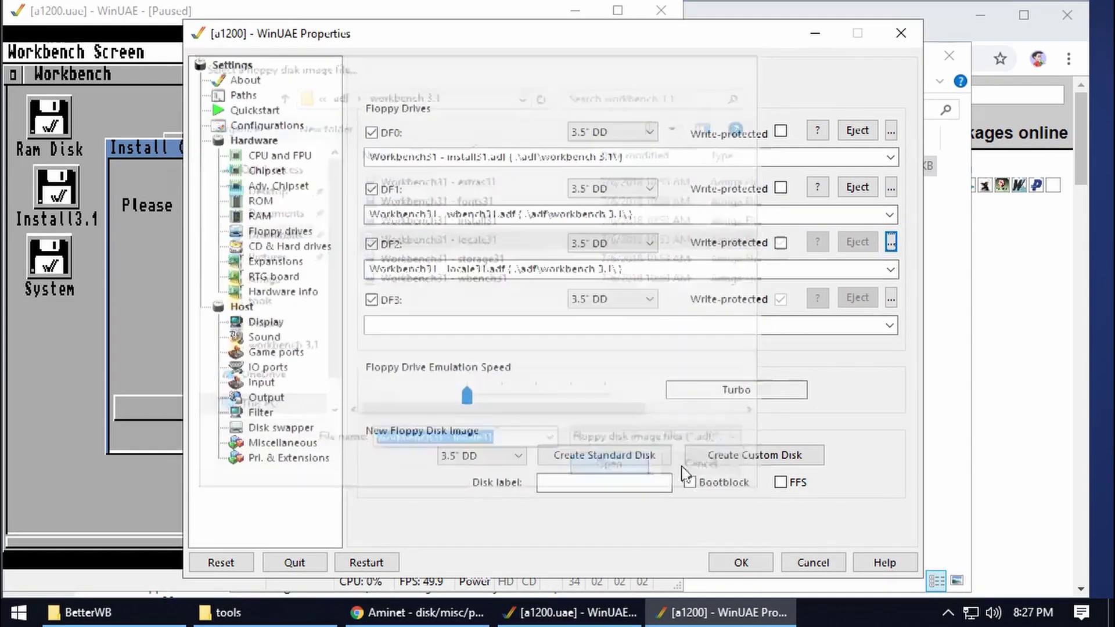
left_click(892, 298)
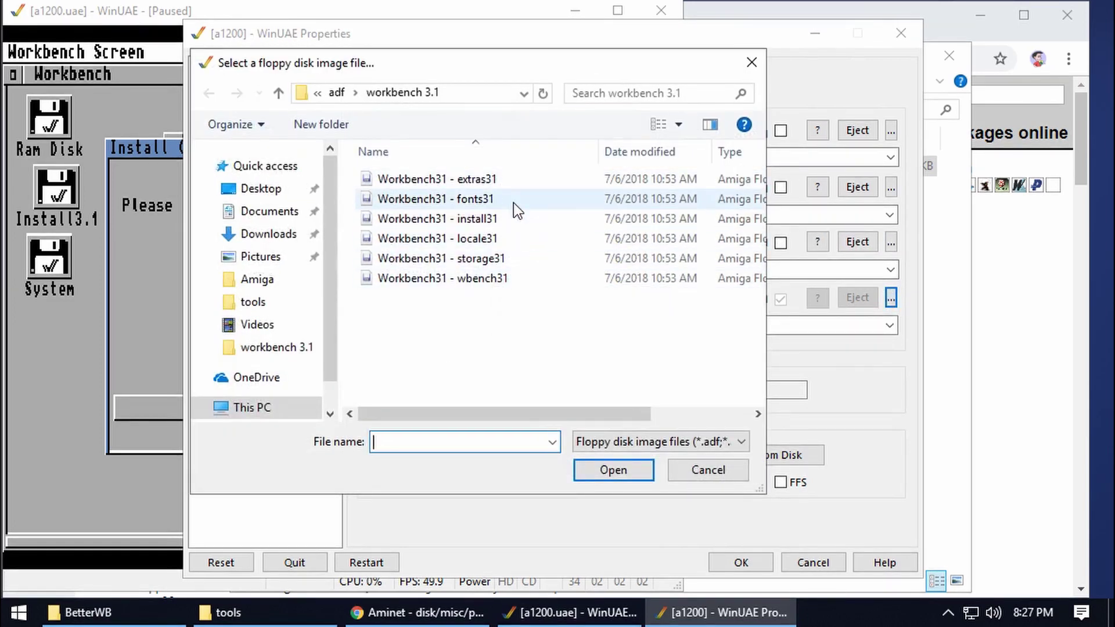
left_click(502, 260)
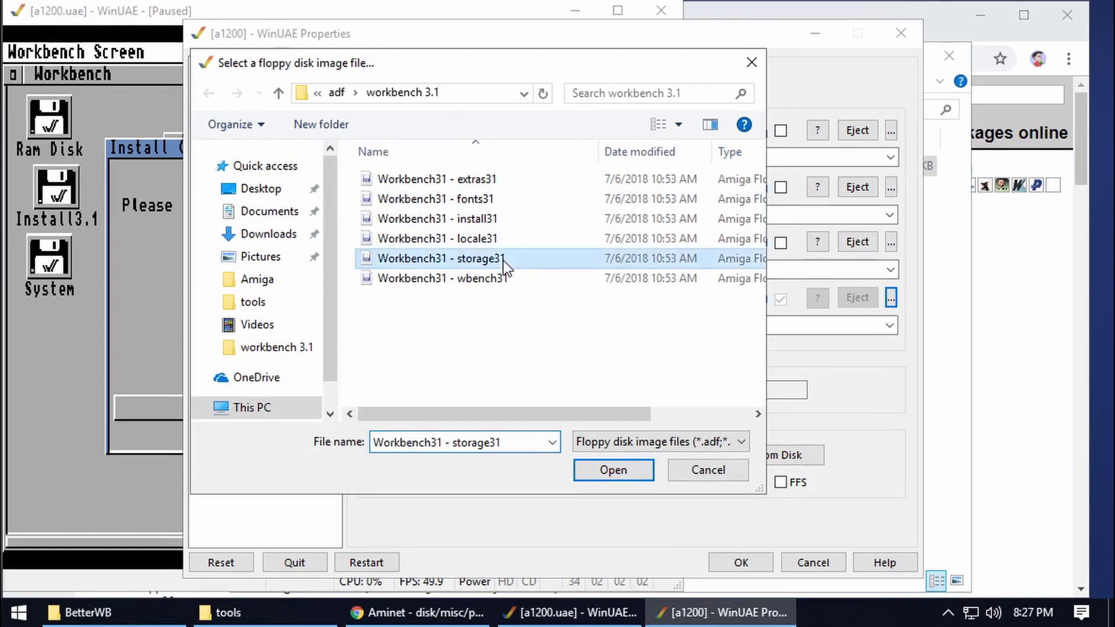
left_click(613, 471)
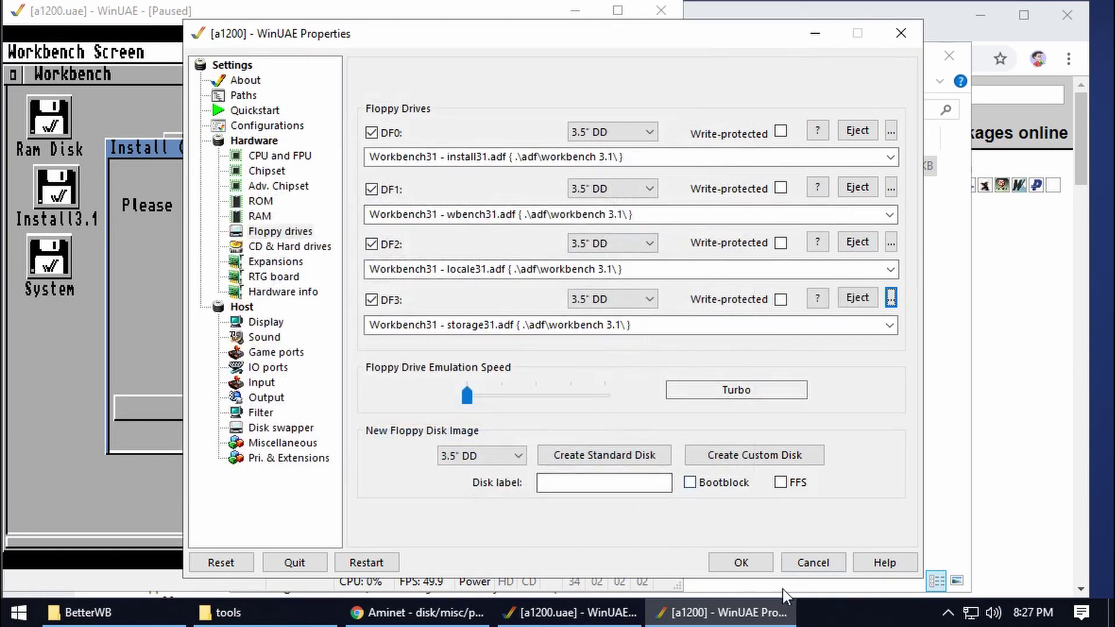
left_click(741, 562)
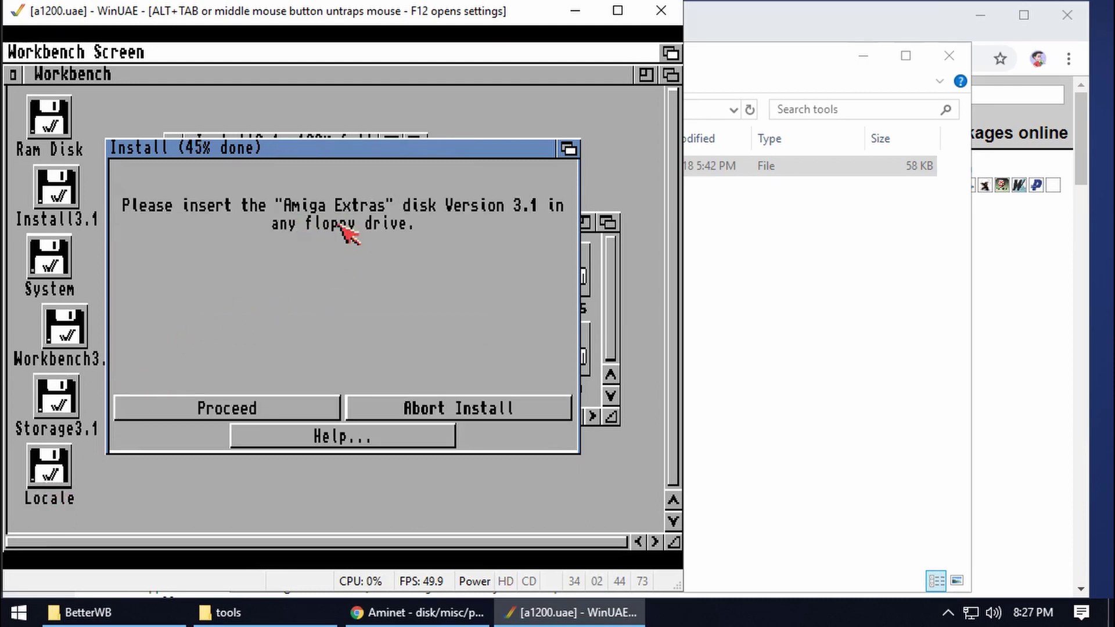
Swap the floppy images to Workbench31 - extras31 in DF1 and Workbench31 - fonts31 in DF2, and resume the installation.
key("F12")
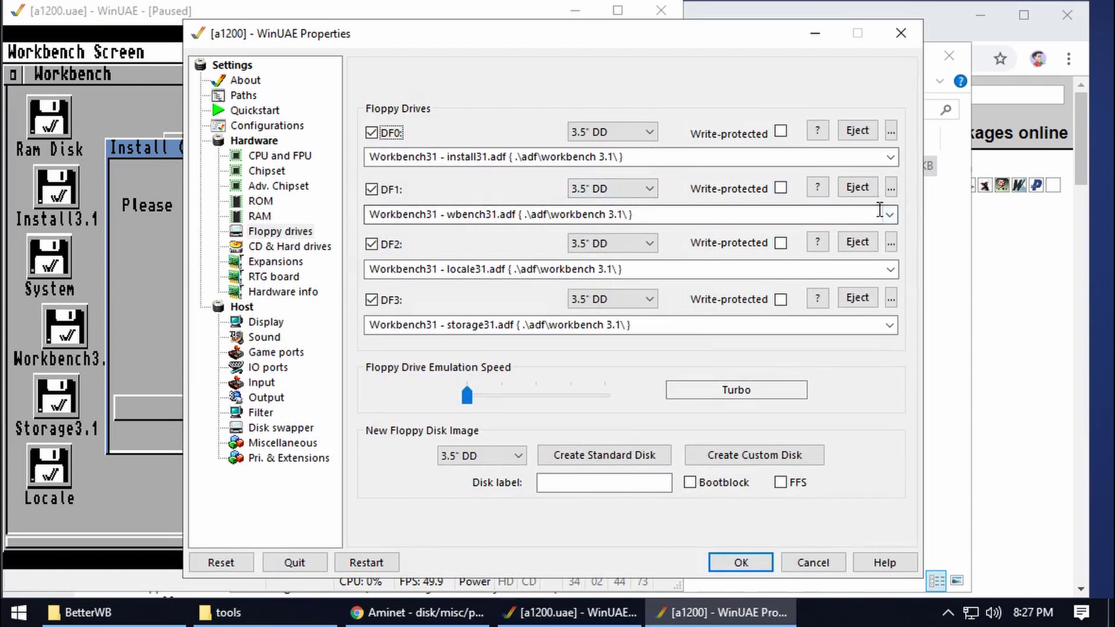
left_click(891, 187)
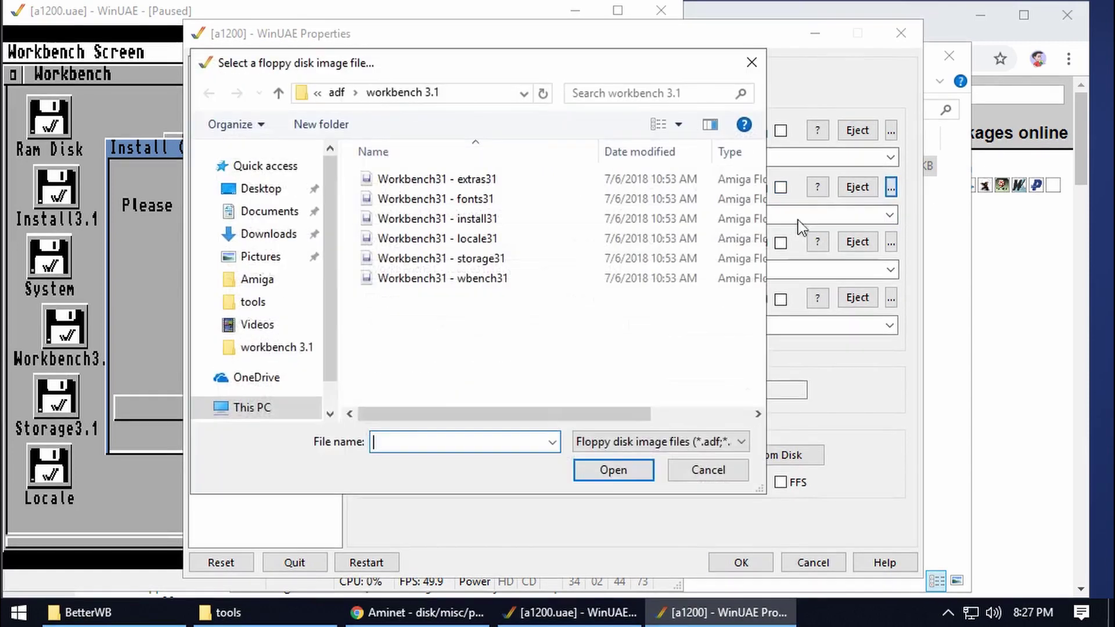
left_click(490, 180)
left_click(606, 476)
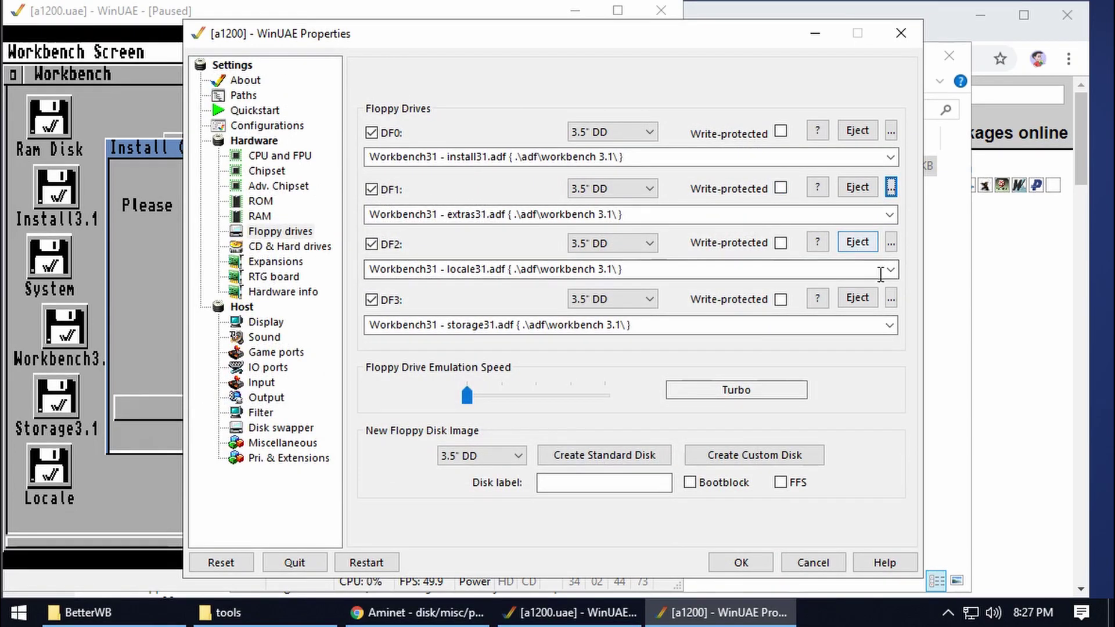
left_click(891, 242)
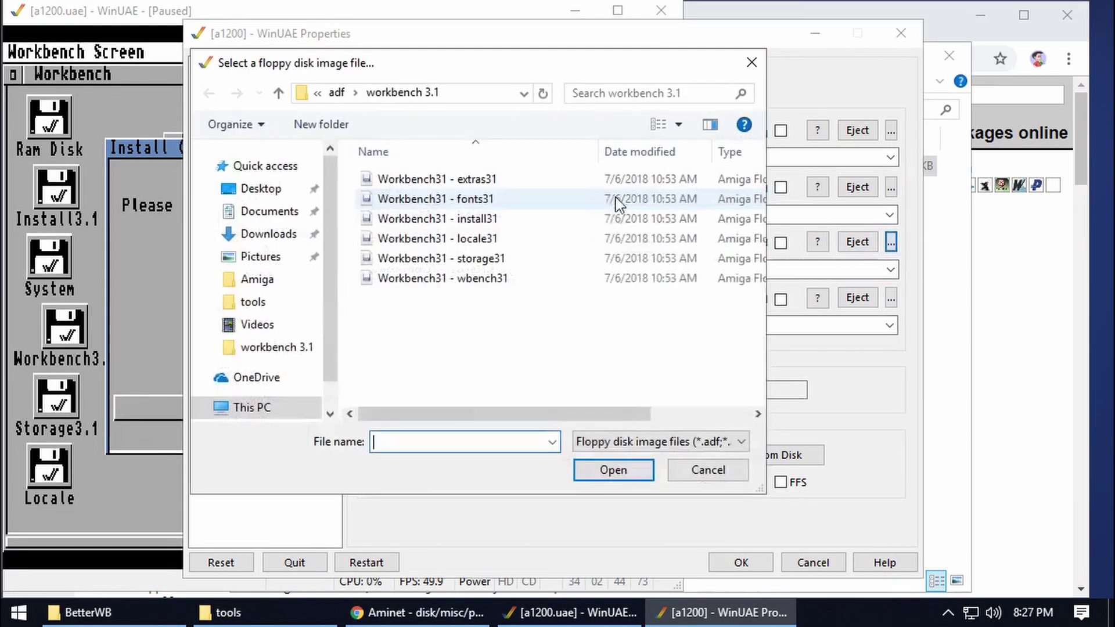
left_click(486, 201)
left_click(610, 471)
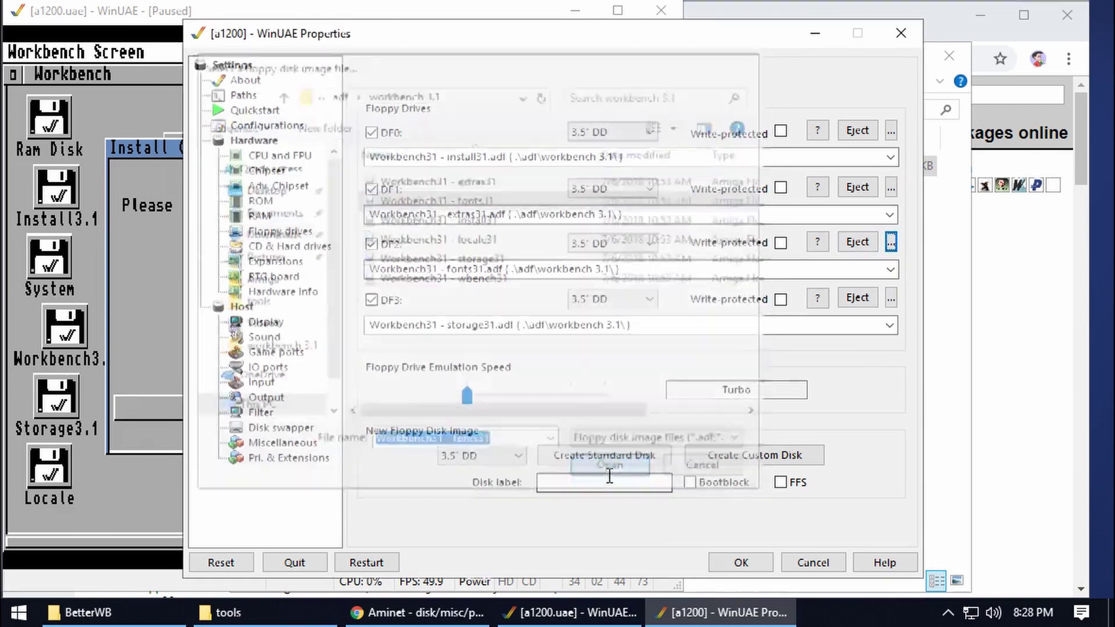
left_click(740, 562)
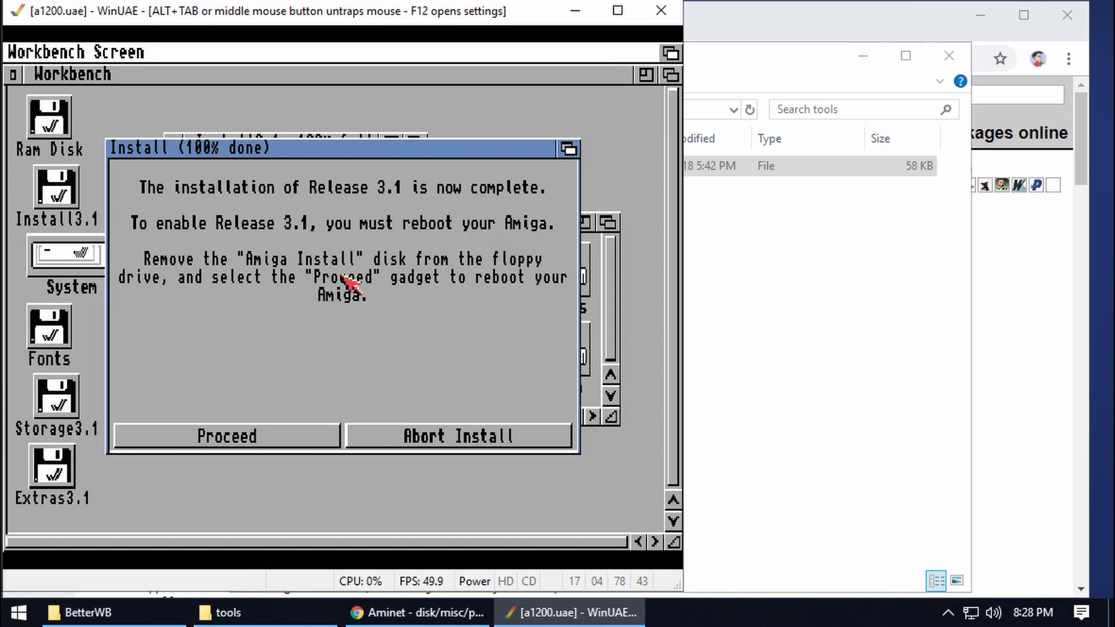
Eject the floppy images from DF0, DF1, DF2 and DF3 and return to the emulation.
key("F12")
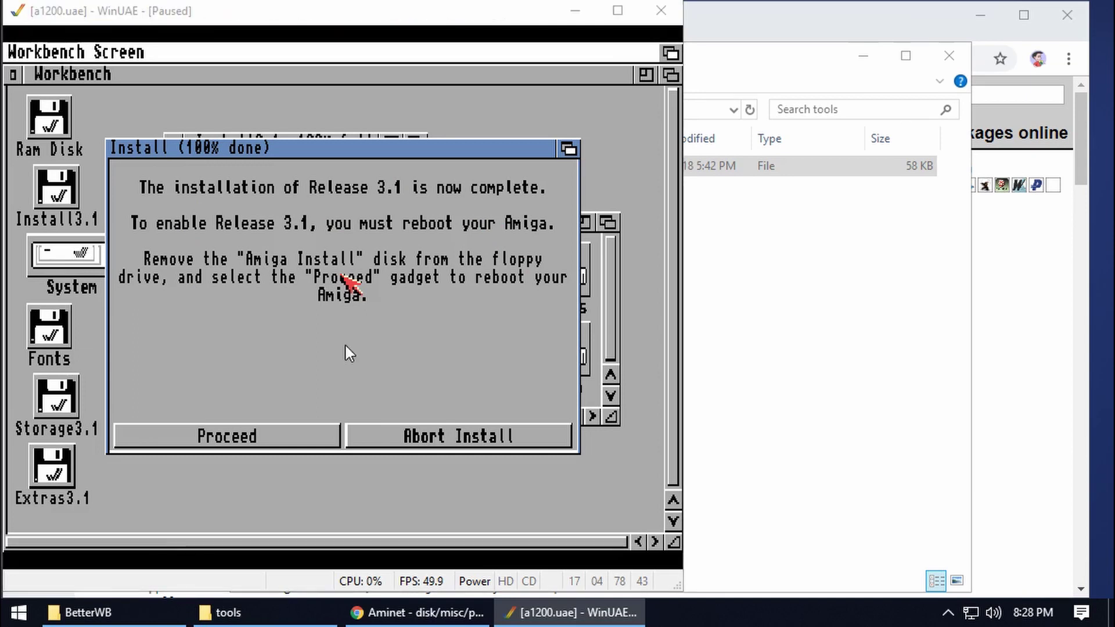
left_click(853, 130)
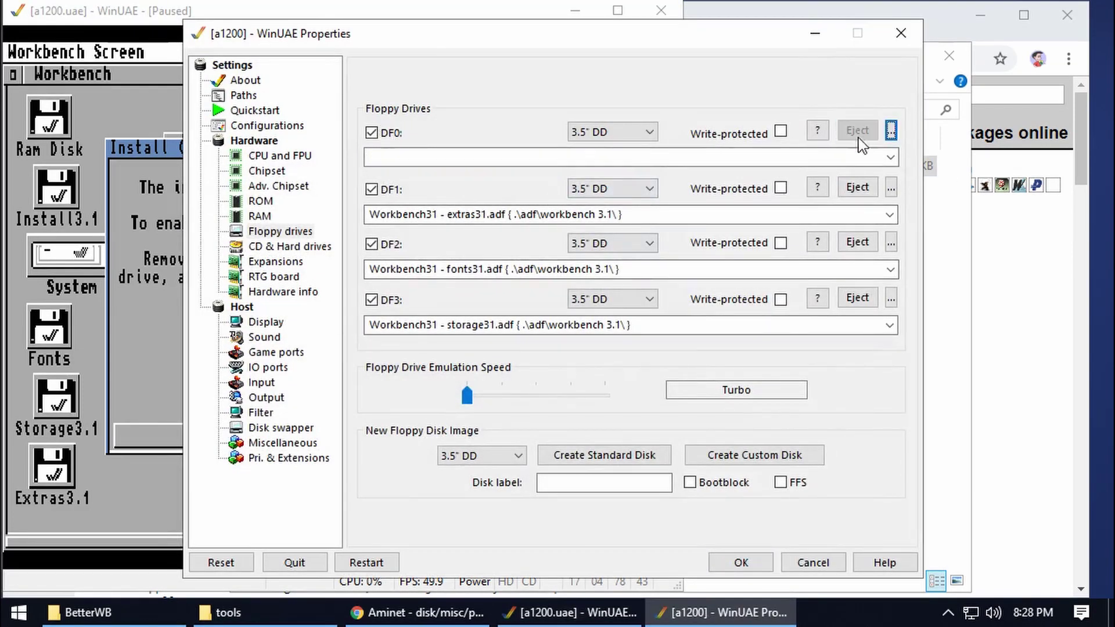
left_click(857, 187)
left_click(857, 241)
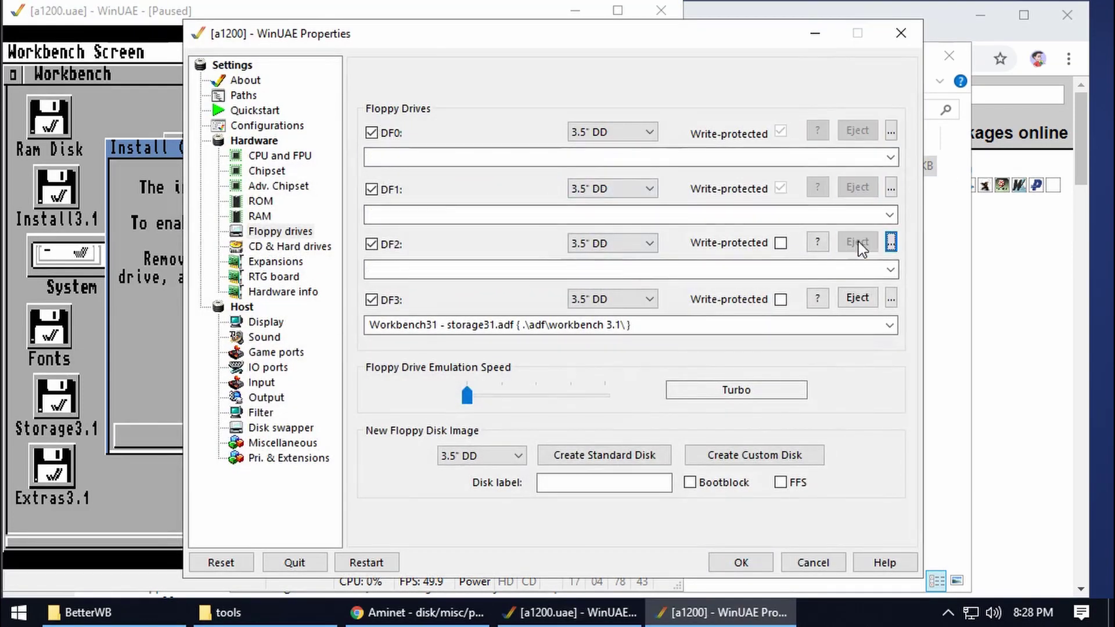
left_click(858, 298)
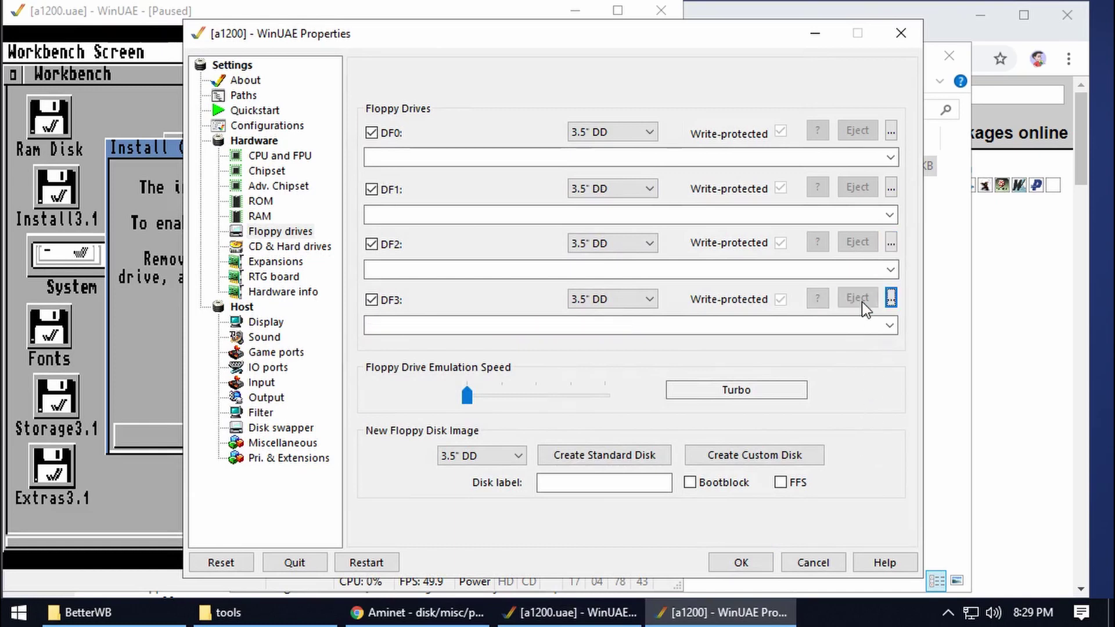
left_click(740, 563)
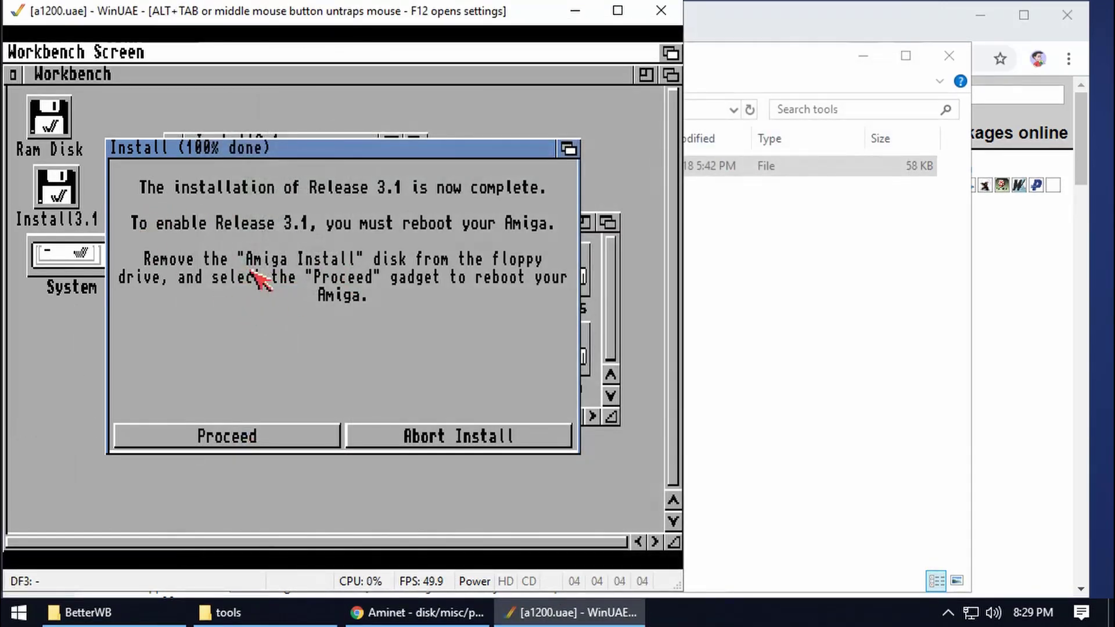
Finish the Release 3.1 installer by rebooting the Amiga, and open the System disk.
left_click(277, 434)
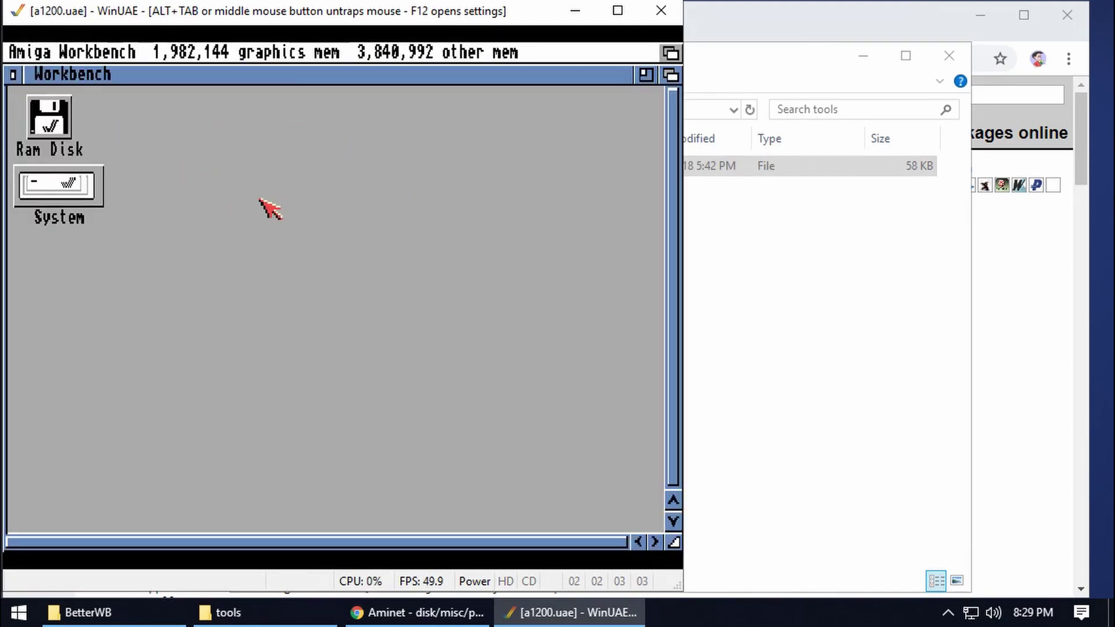
double_click(32, 187)
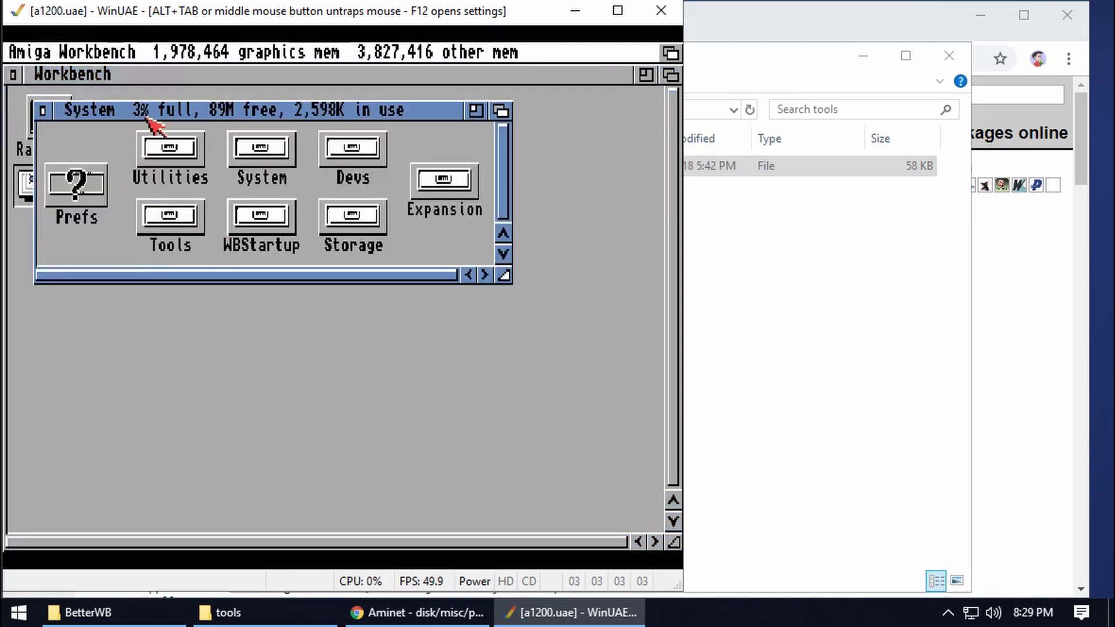
Look through the Utilities and Tools drawers on the System disk, try the Calculator, and close all the windows.
double_click(170, 152)
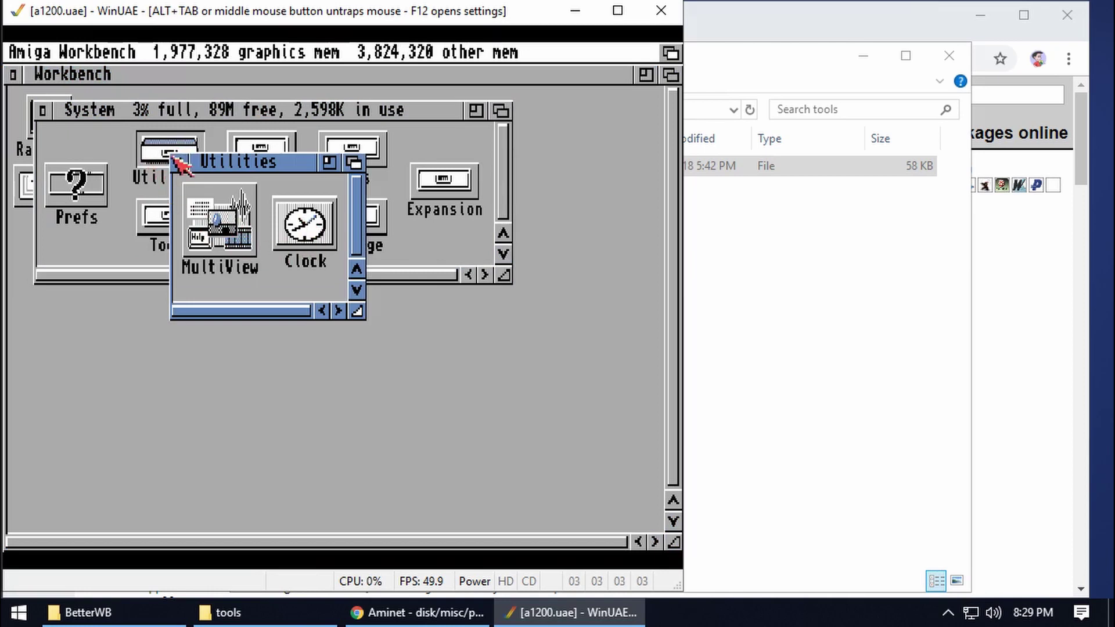
left_click(176, 162)
double_click(165, 217)
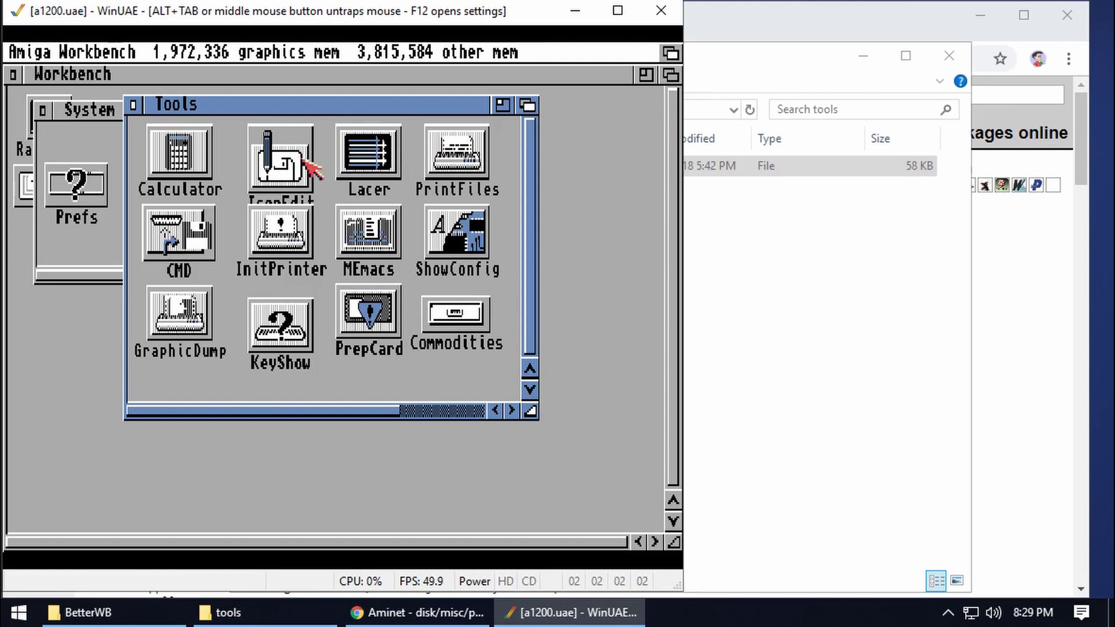
double_click(196, 154)
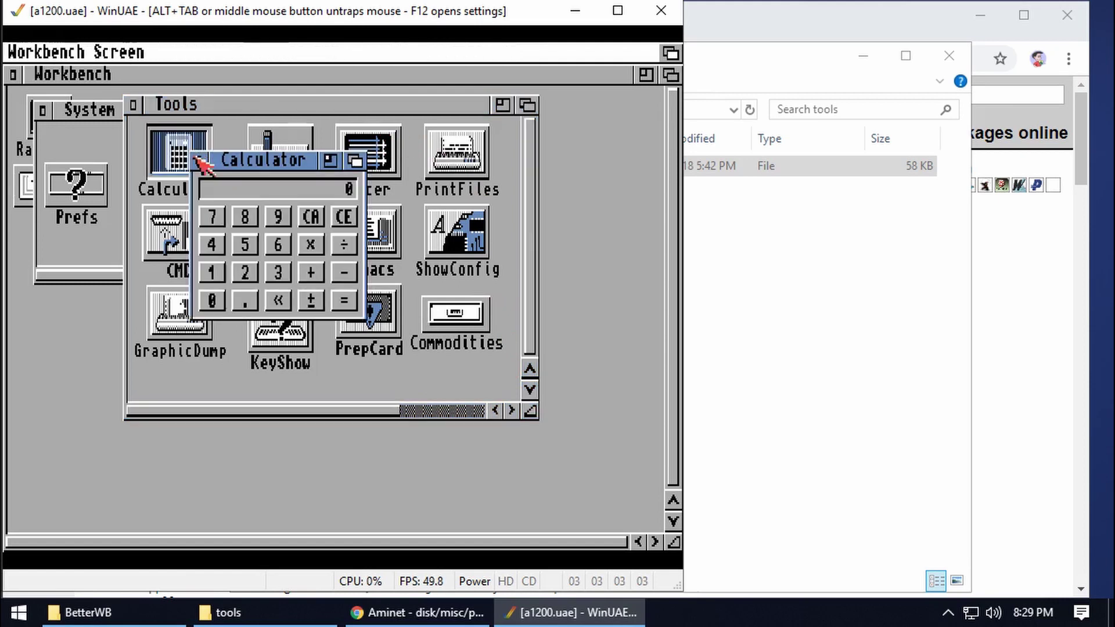
left_click(206, 164)
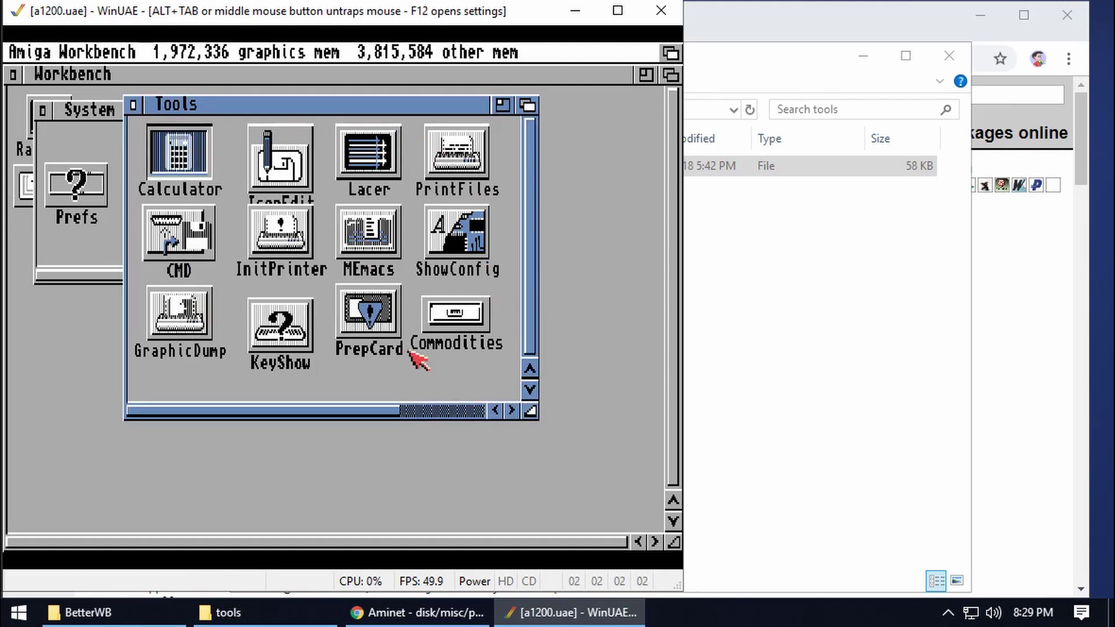
left_click(134, 104)
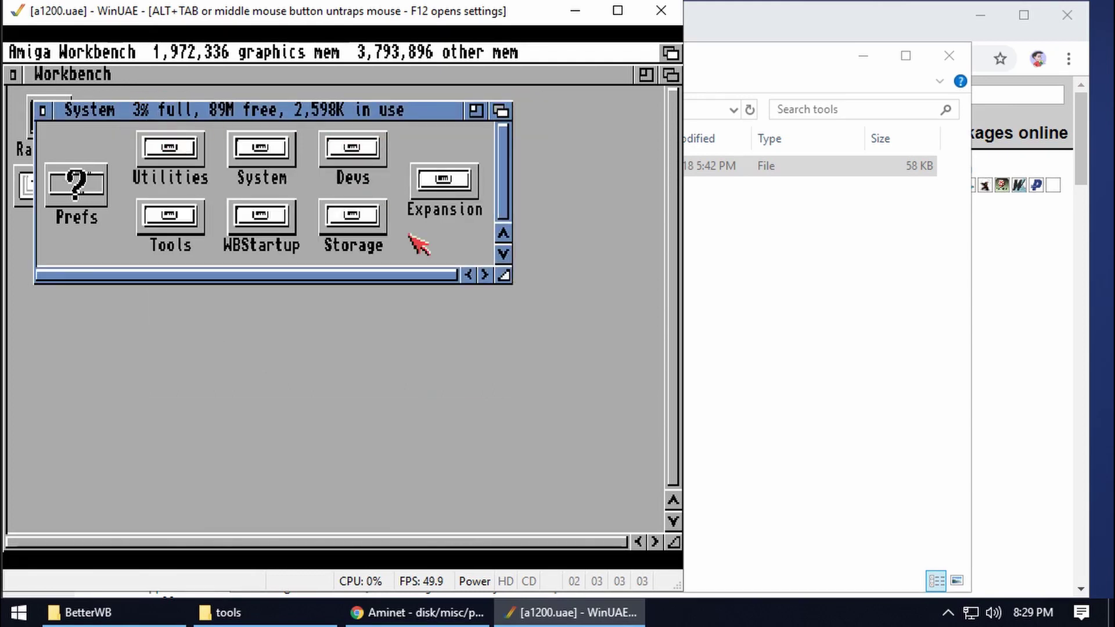
left_click_drag(505, 272, 512, 308)
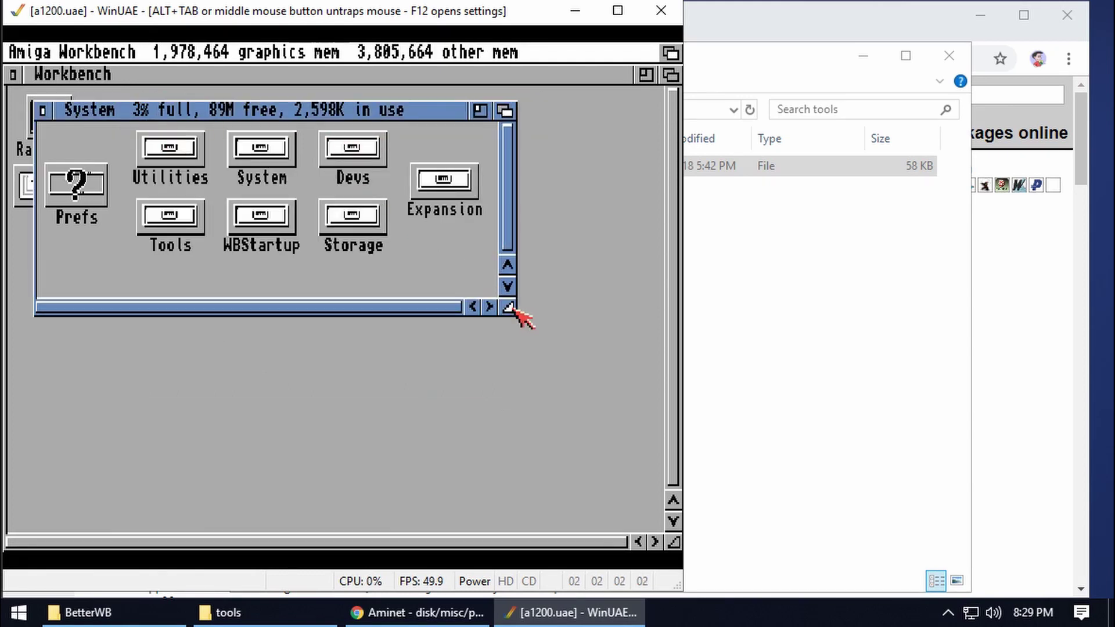
left_click(43, 110)
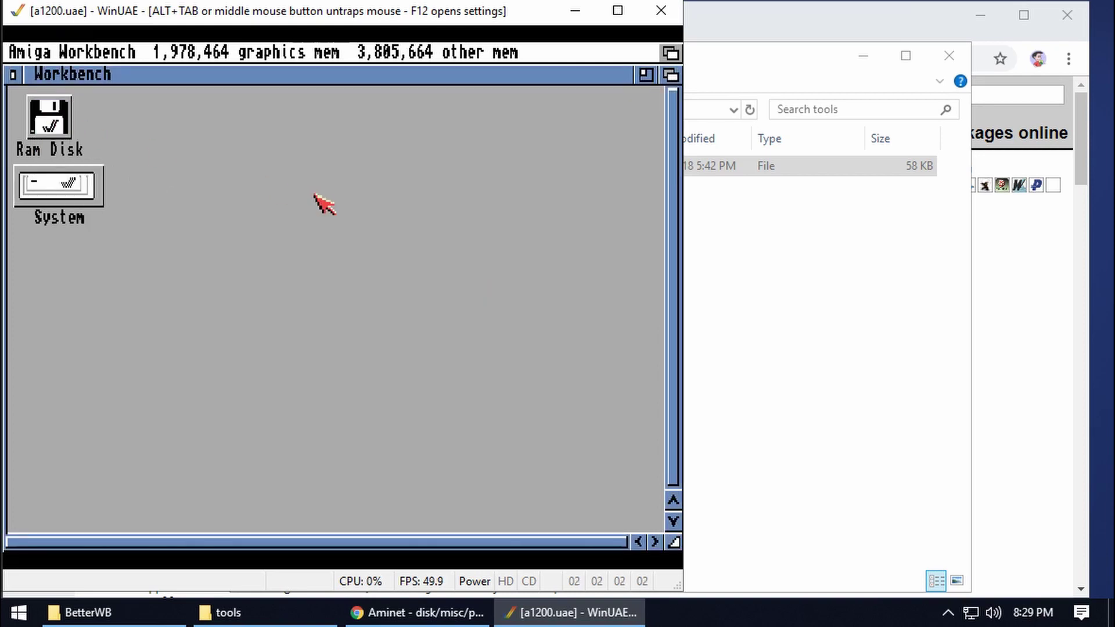
Insert the floppy image MISC31_#1 from the adf betterwb folder into DF0.
key("F12")
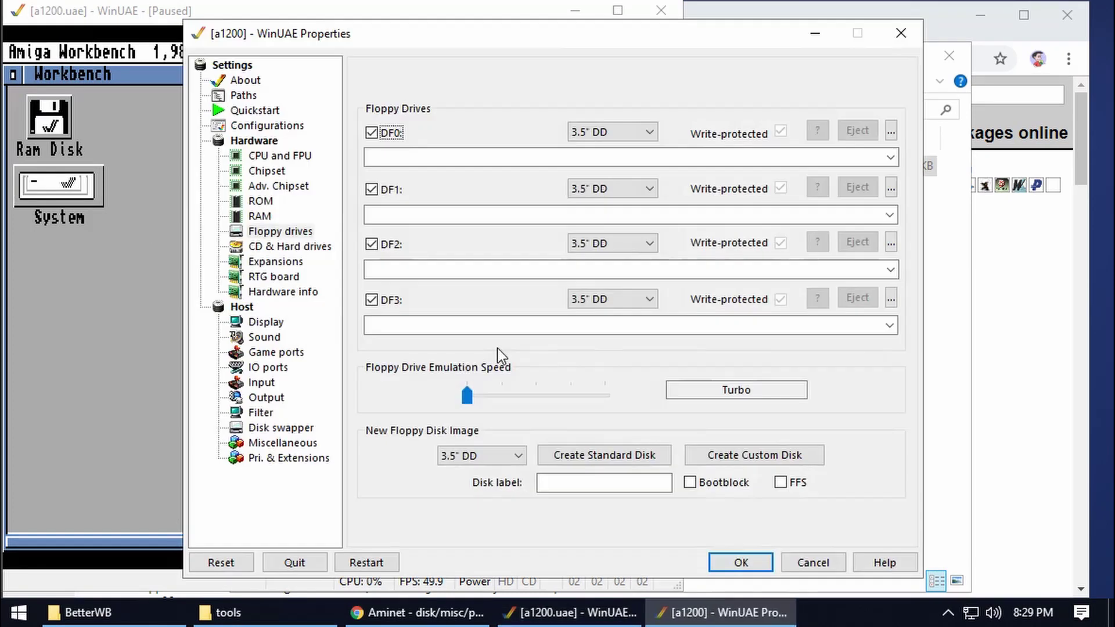
left_click(891, 131)
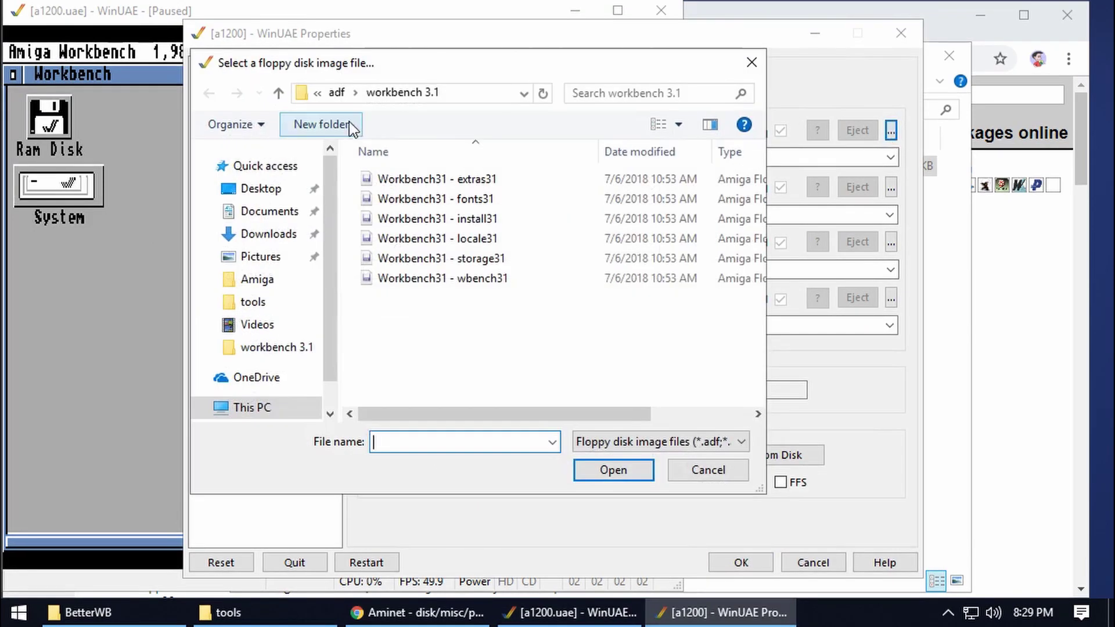
left_click(337, 94)
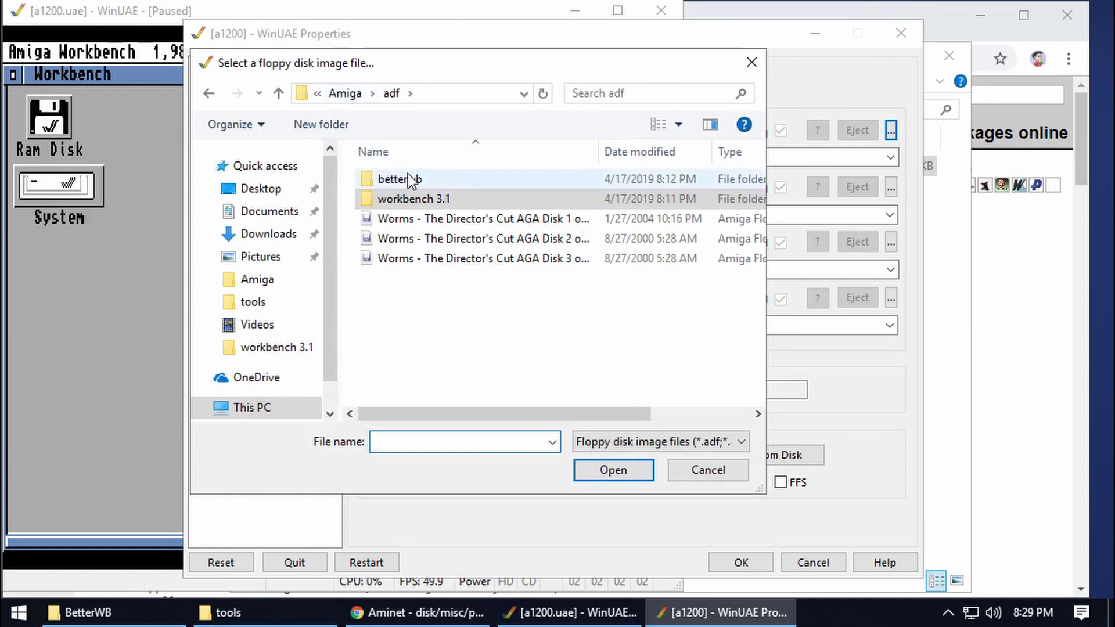
double_click(424, 180)
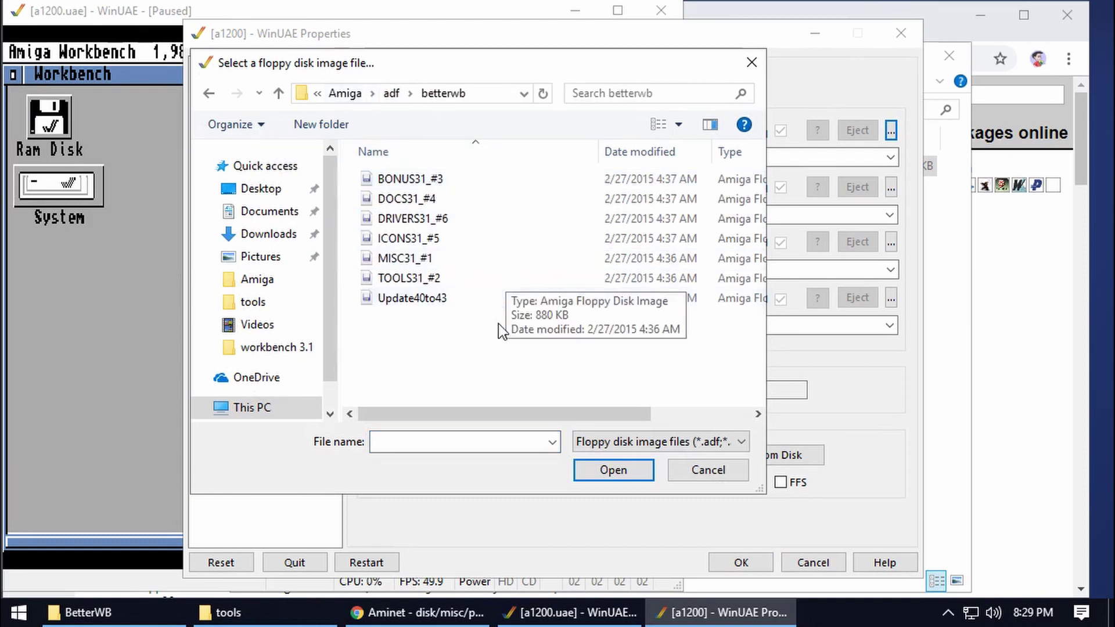
left_click(417, 261)
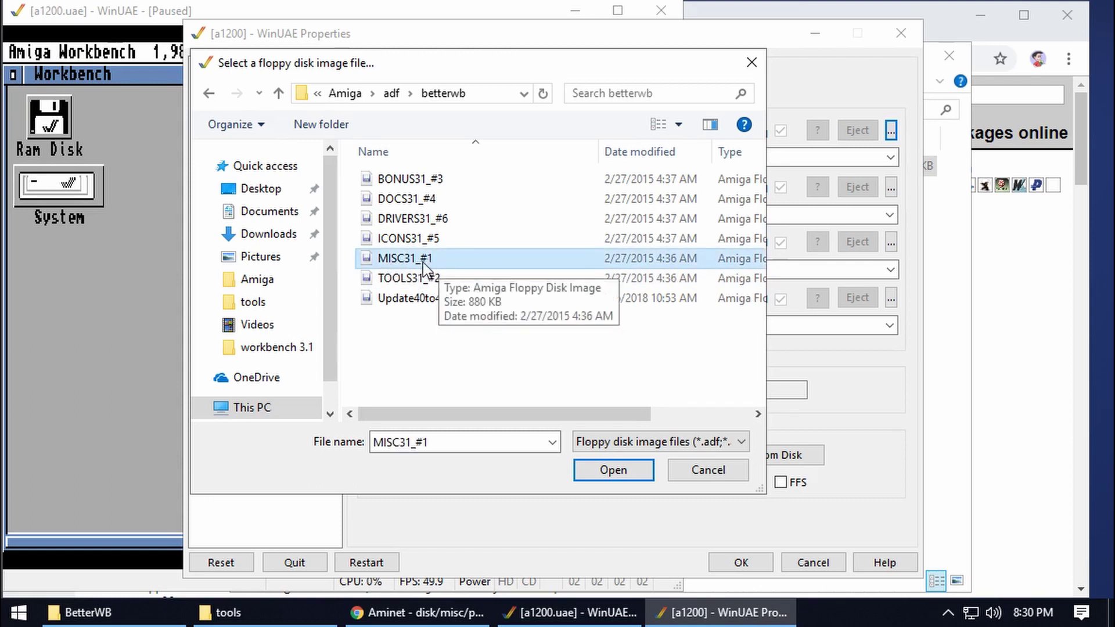
left_click(617, 471)
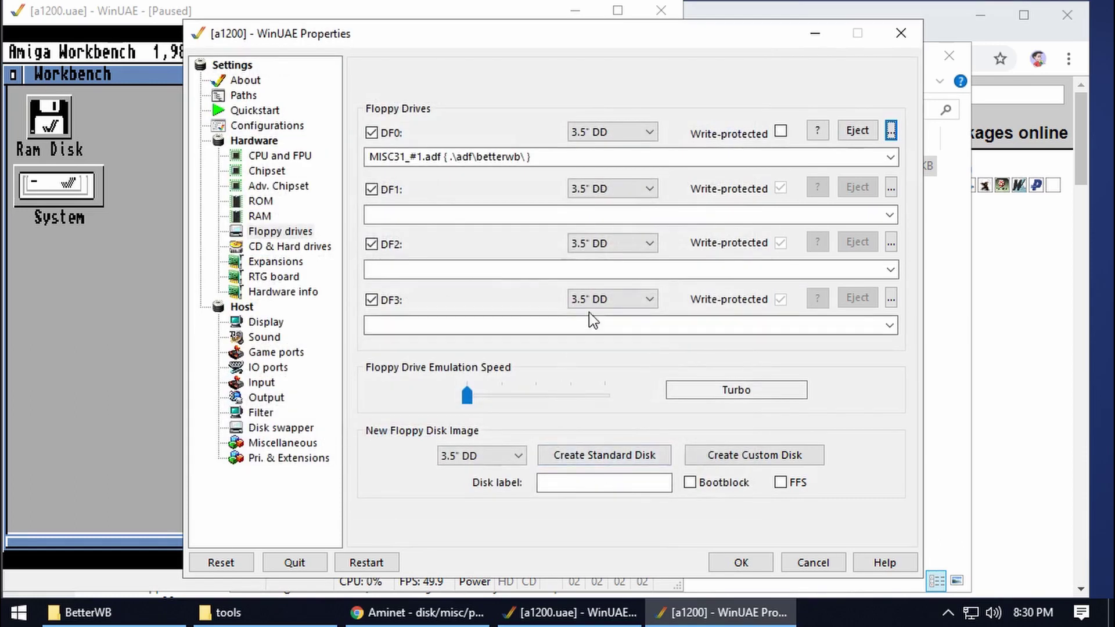
Insert the betterwb images TOOLS31_#2 into DF1, BONUS31_#3 into DF2 and DOCS31_#4 into DF3, and resume the emulation.
left_click(891, 188)
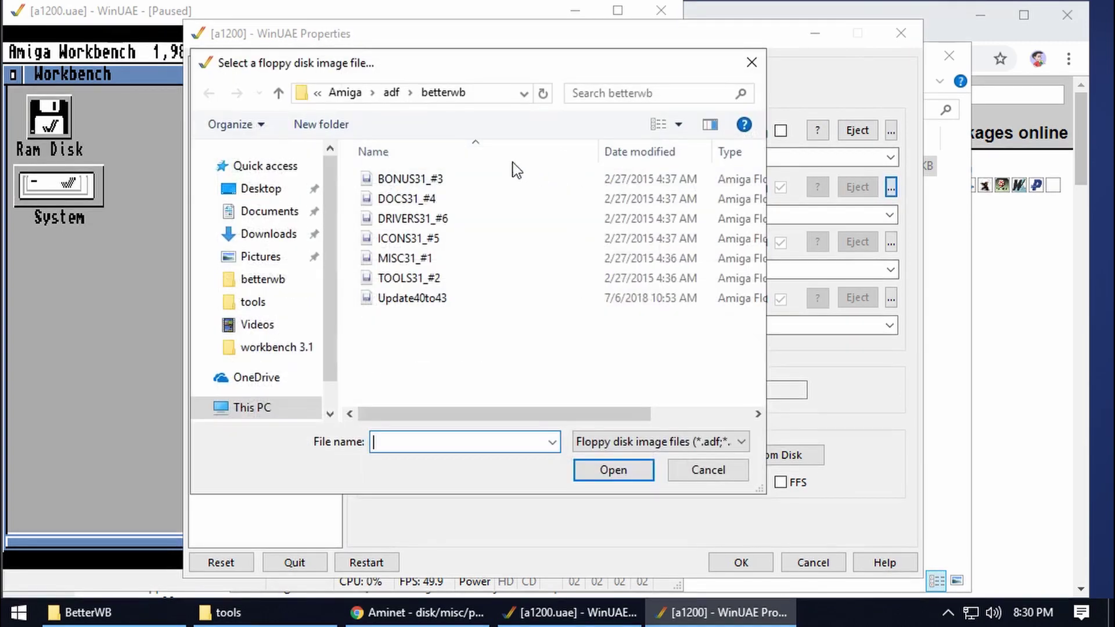
left_click(418, 279)
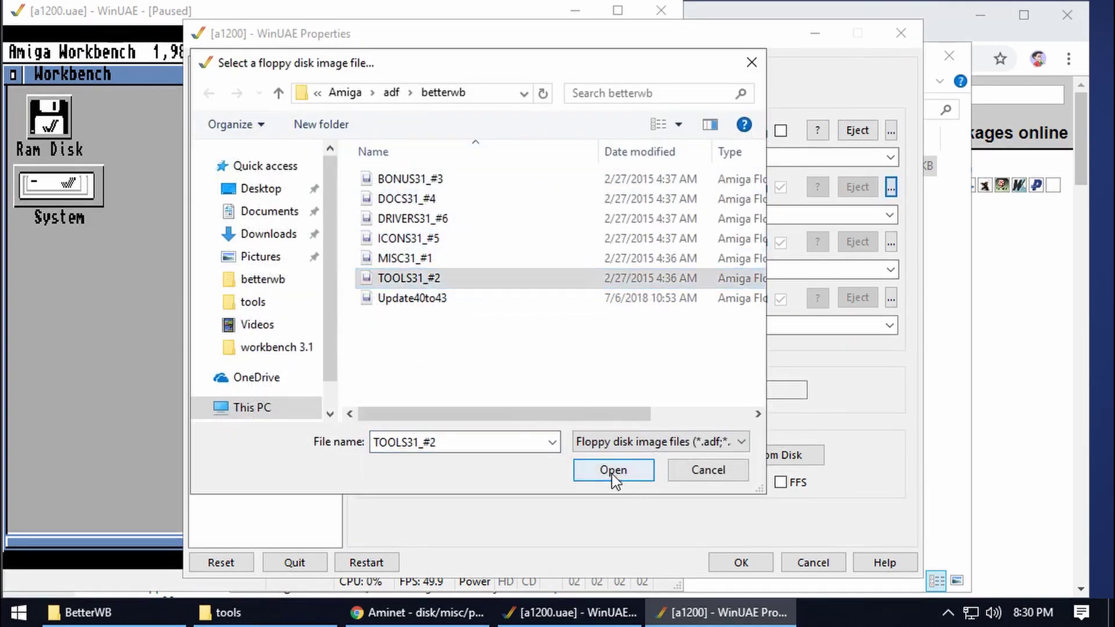
left_click(614, 470)
left_click(893, 244)
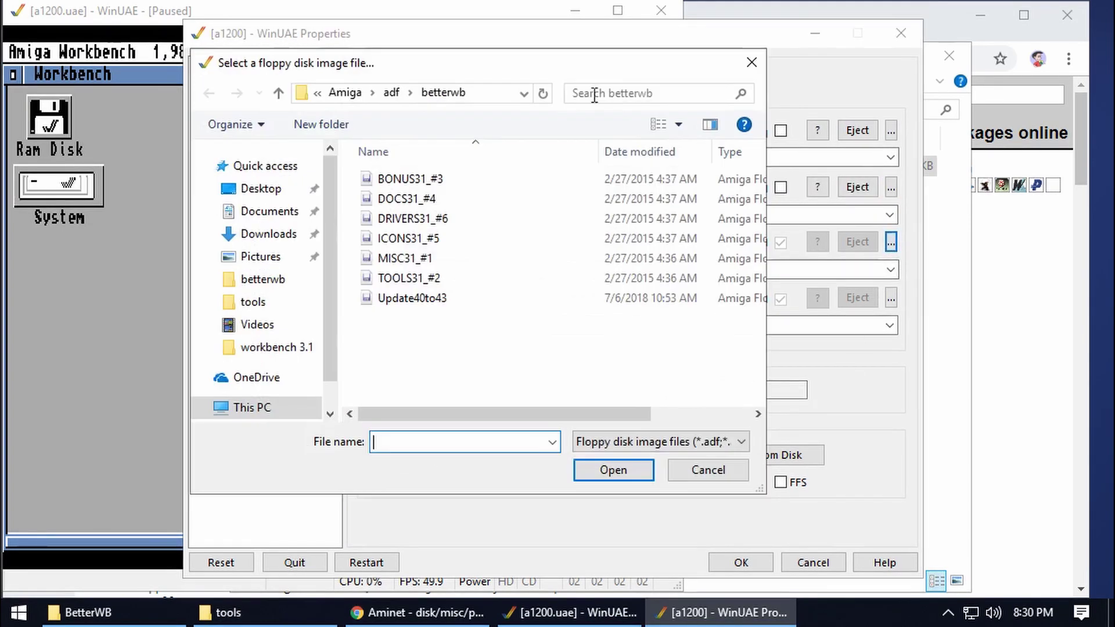
left_click(422, 179)
left_click(614, 470)
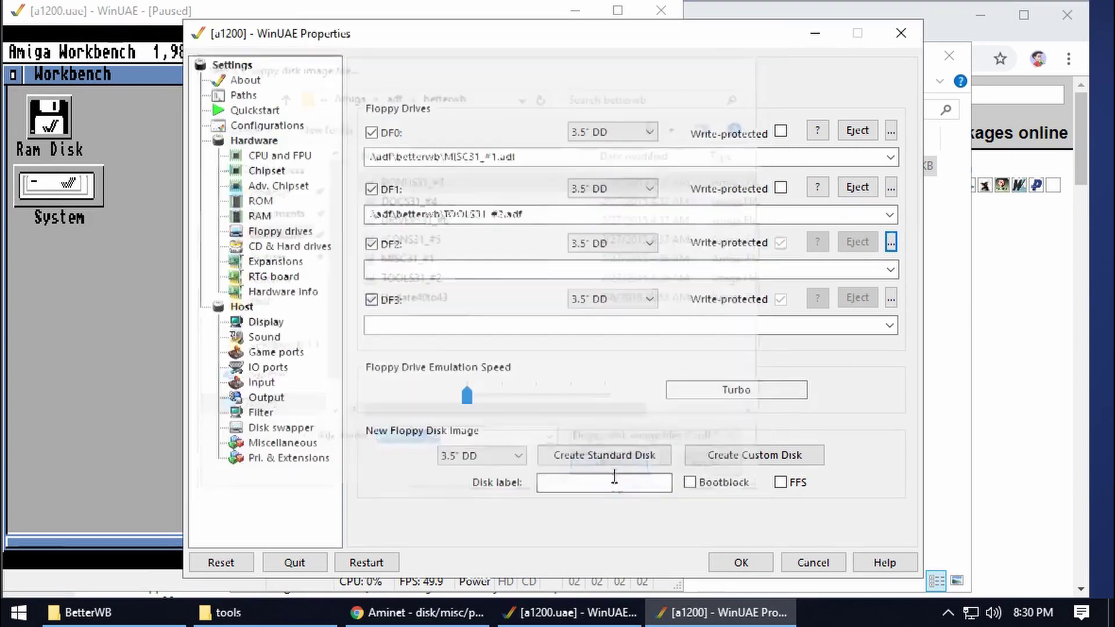
left_click(891, 297)
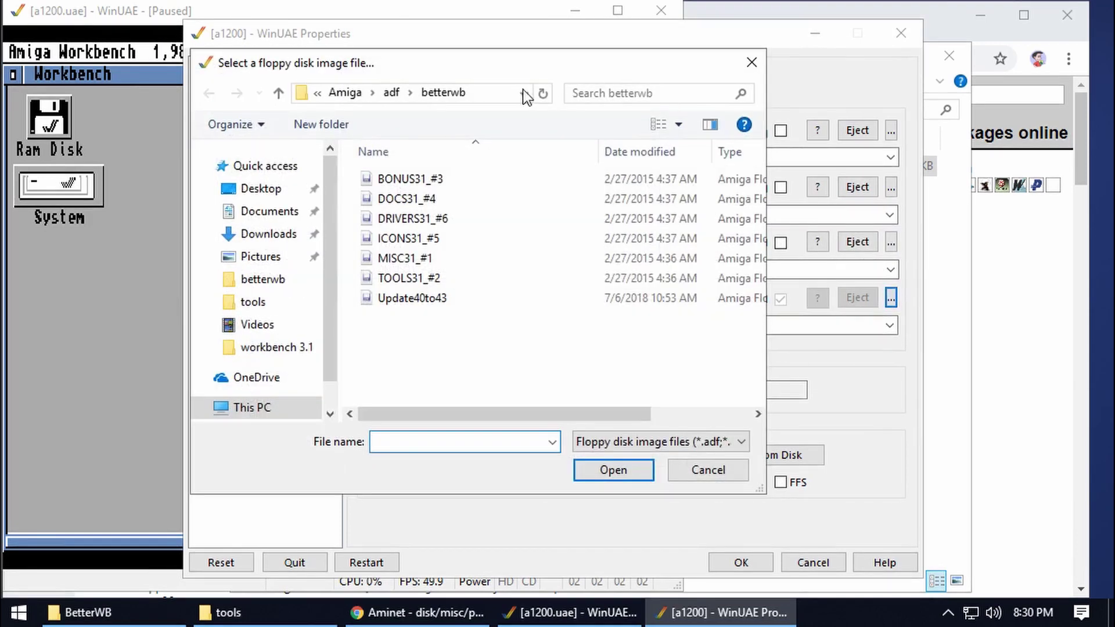
left_click(429, 198)
left_click(612, 469)
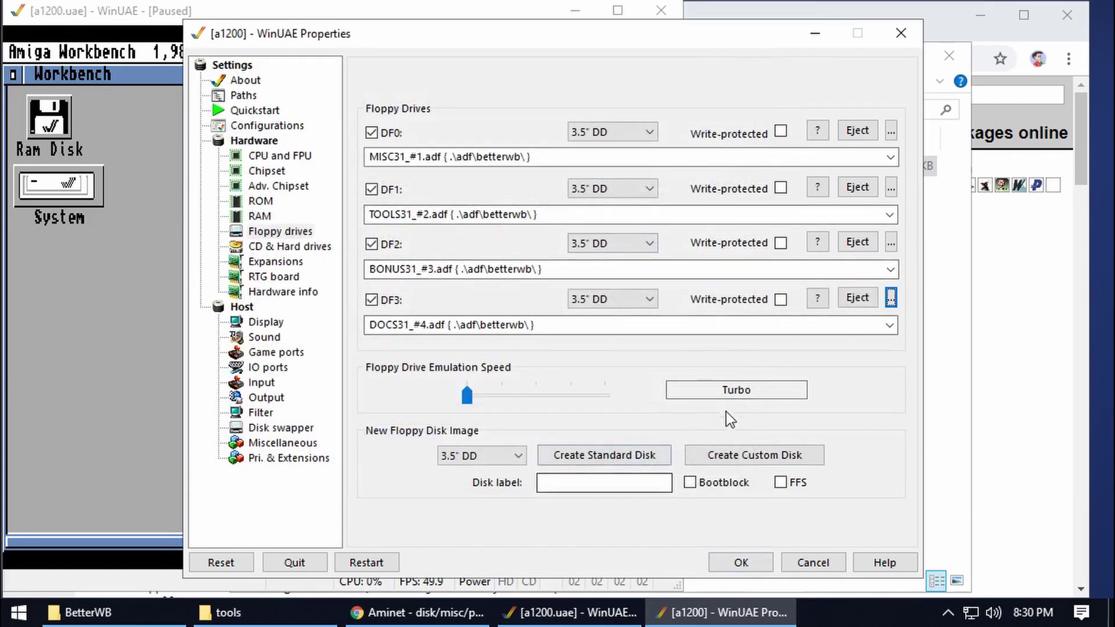
left_click(740, 564)
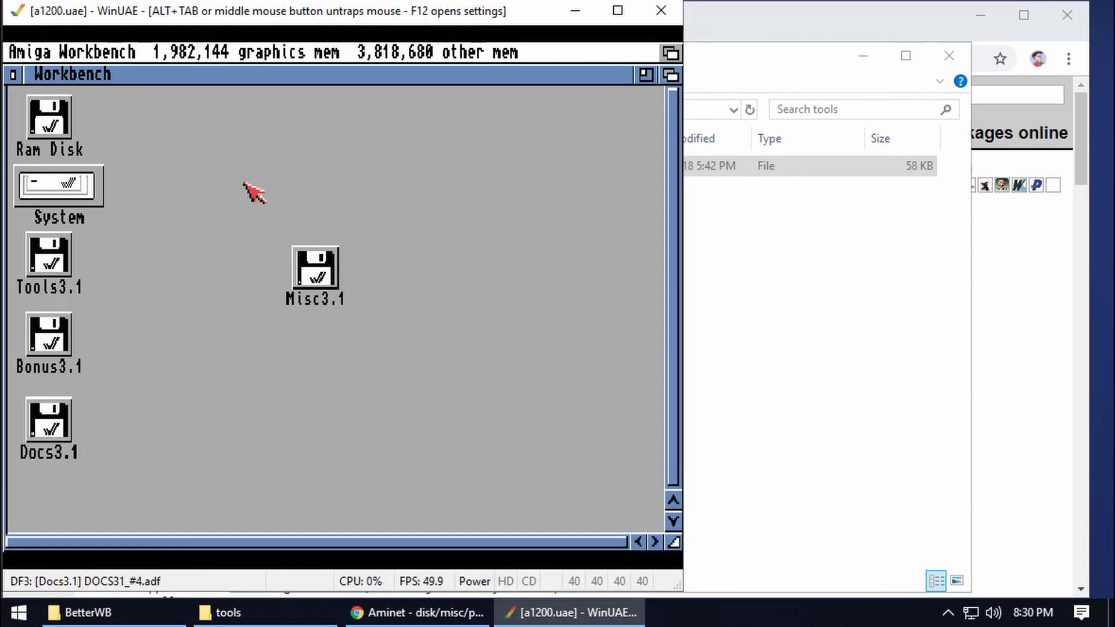
Open the Misc3.1 disk and launch Install_BetterWB.
left_click(321, 259)
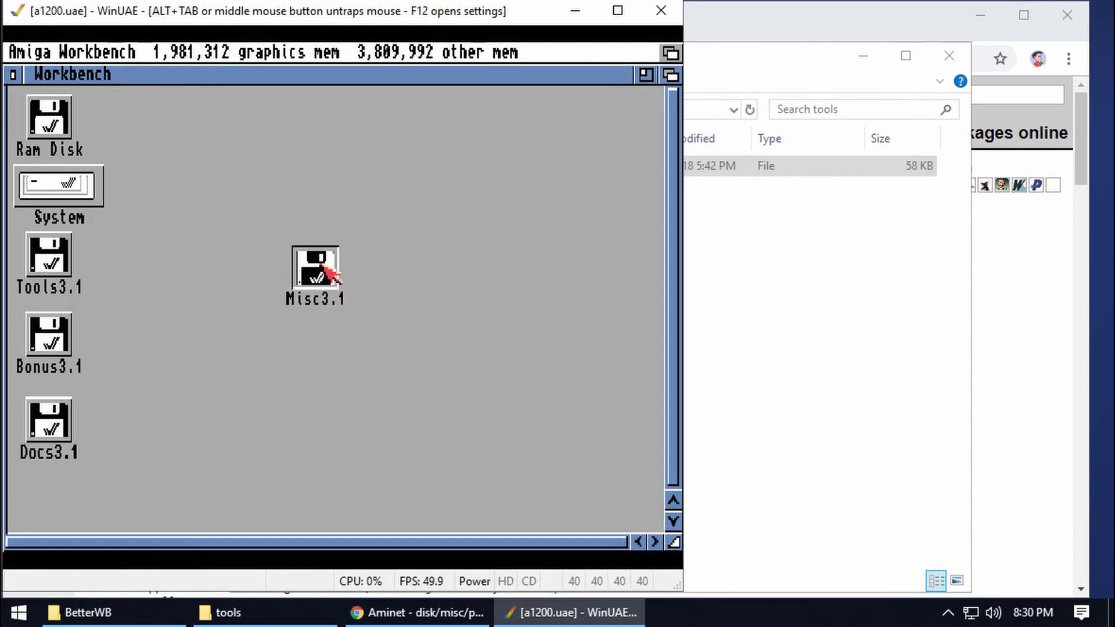
double_click(324, 266)
left_click(402, 245)
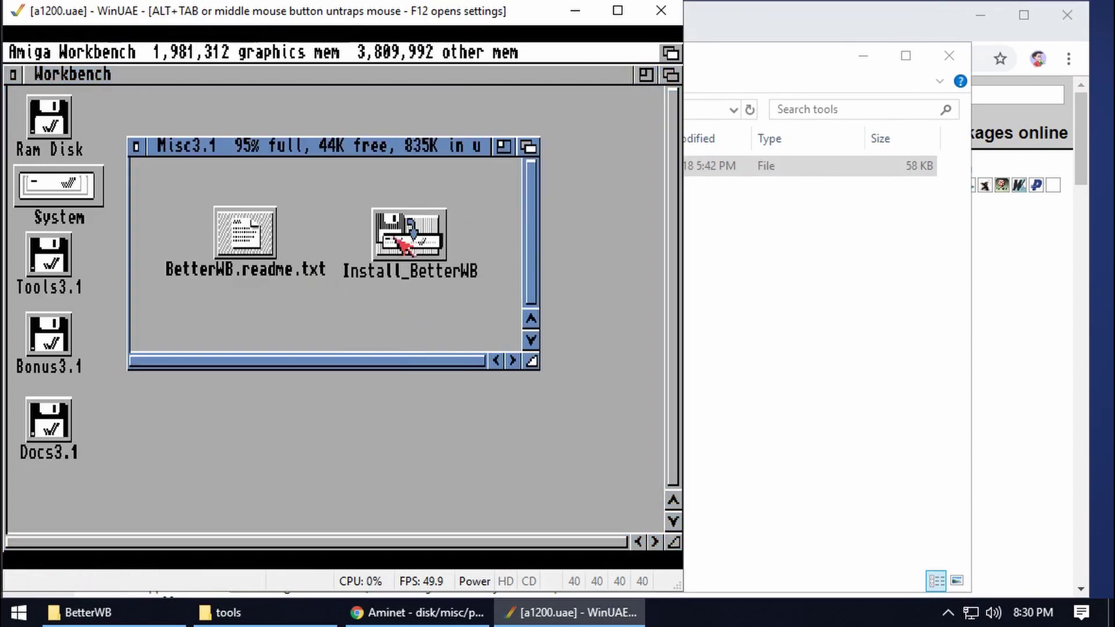
double_click(410, 239)
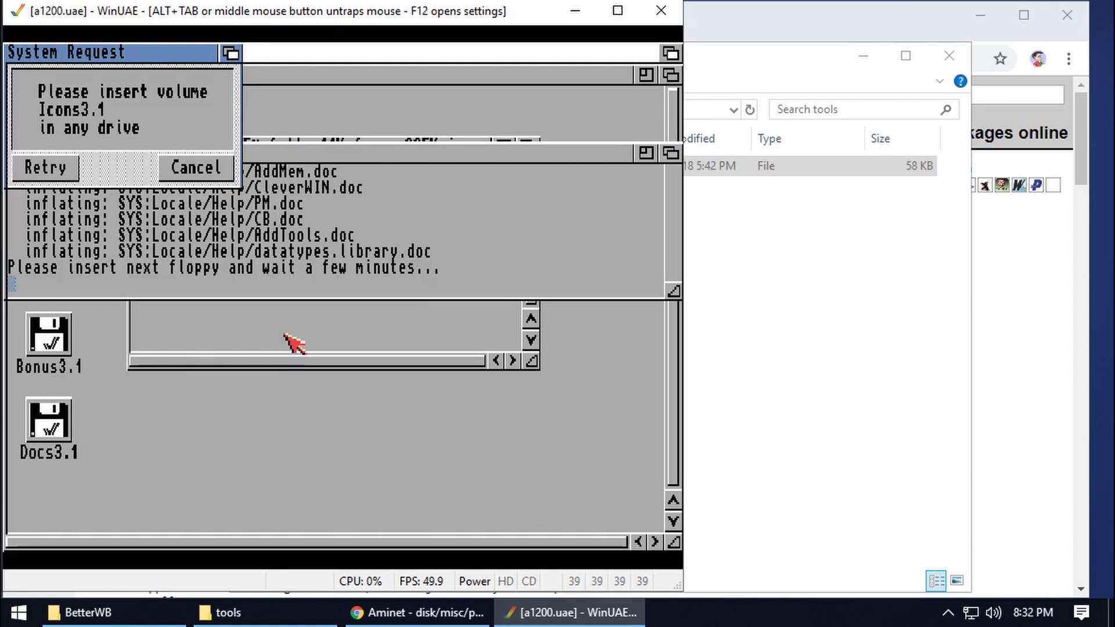
Swap the floppy images to ICONS31_#5 in DF1 and DRIVERS31_#6 in DF2, and resume the BetterWB installation.
key("F12")
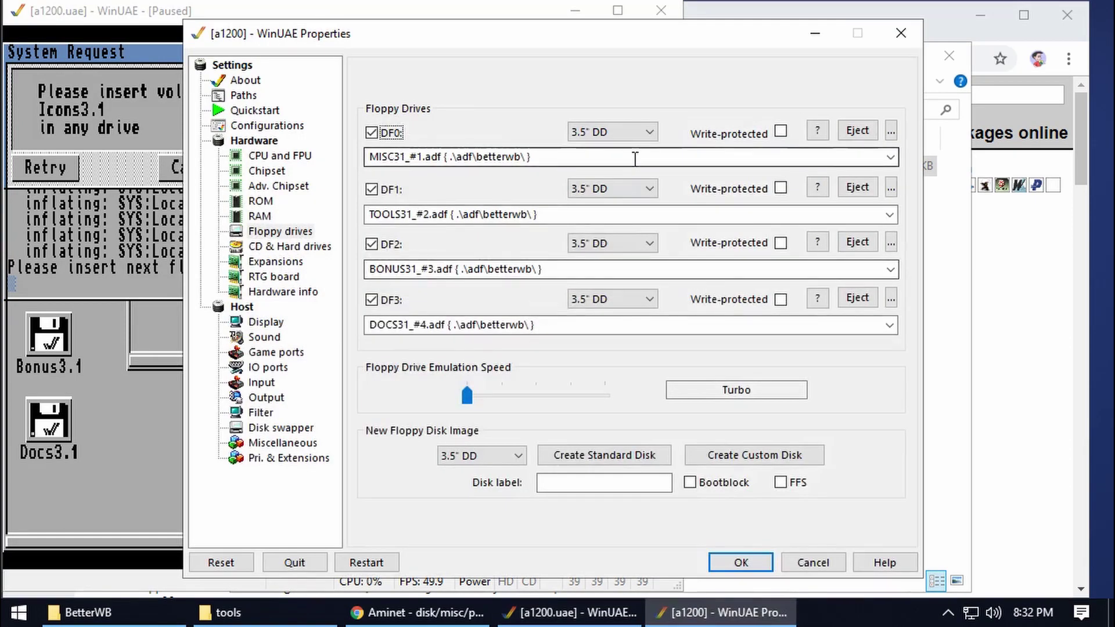
left_click(892, 187)
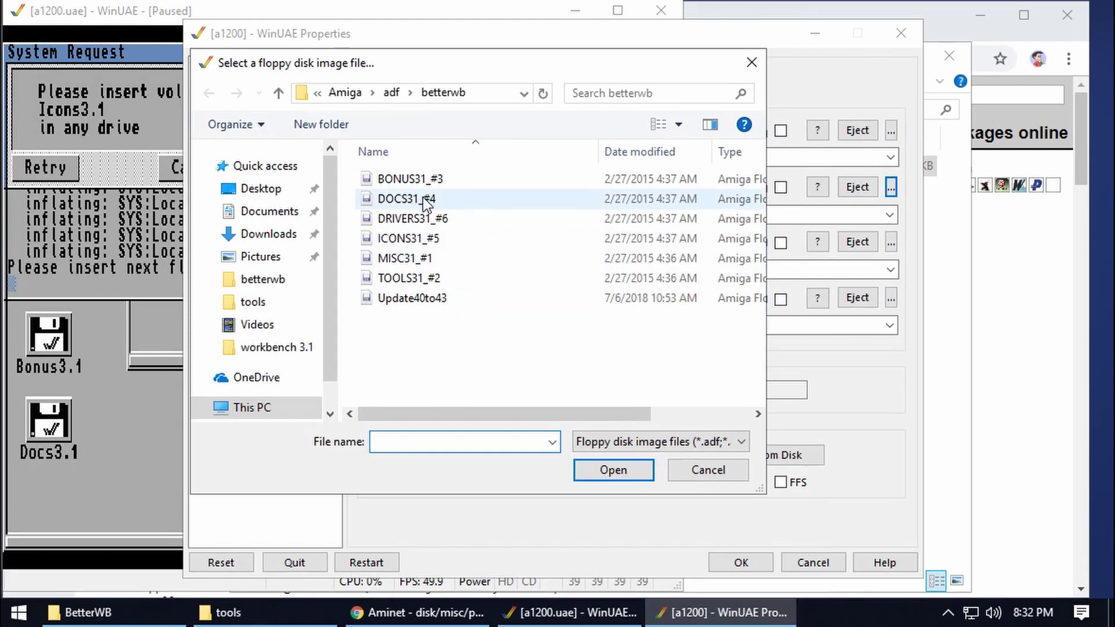
left_click(428, 240)
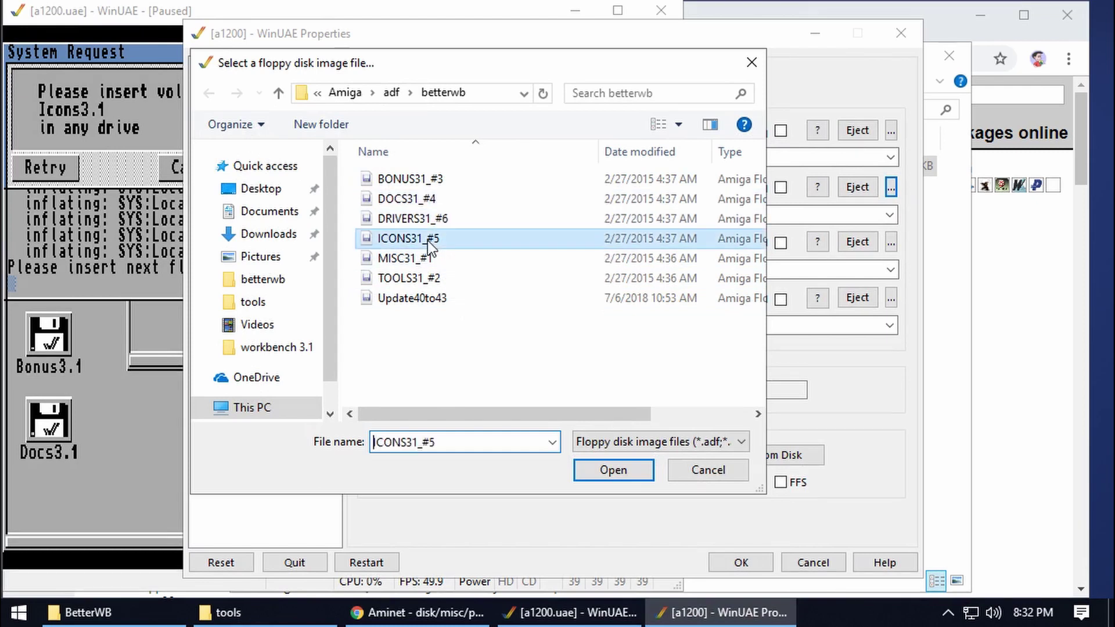
left_click(609, 475)
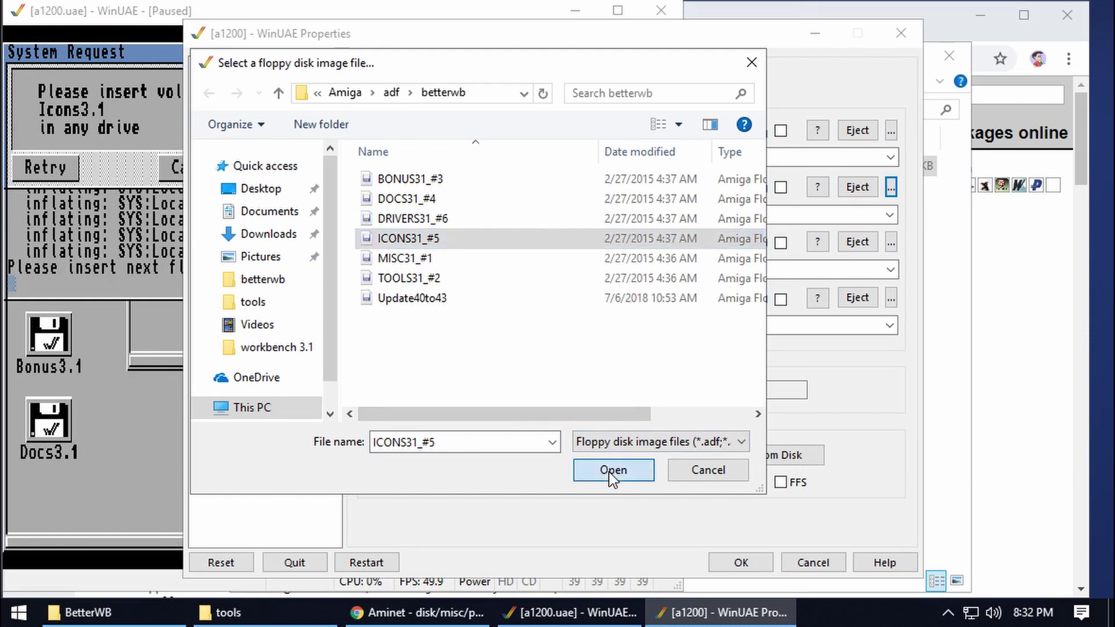
left_click(892, 246)
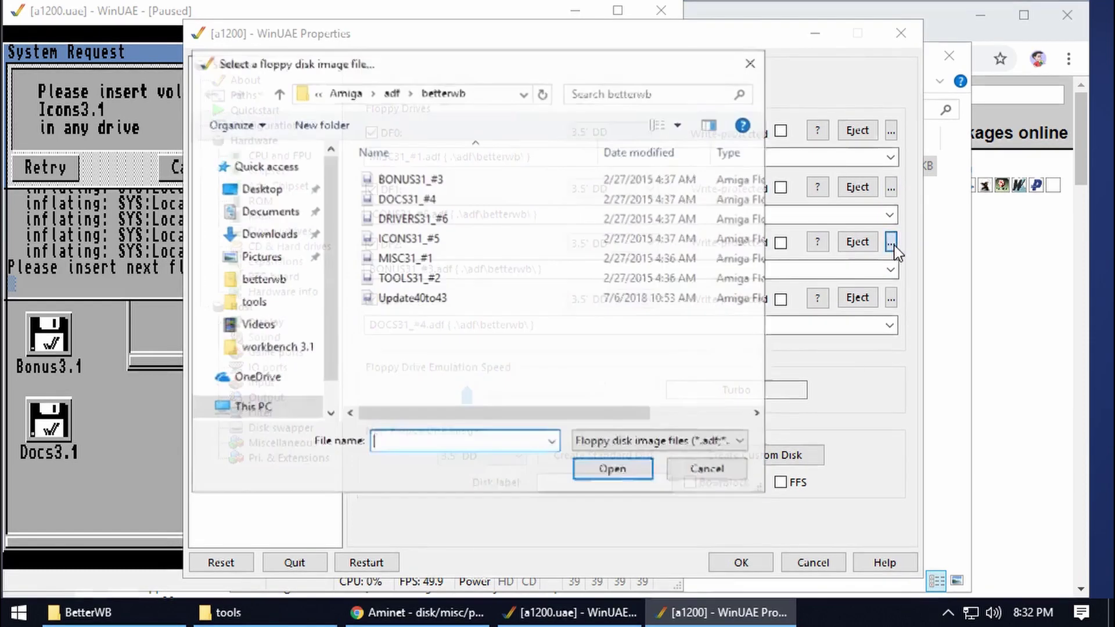
left_click(441, 222)
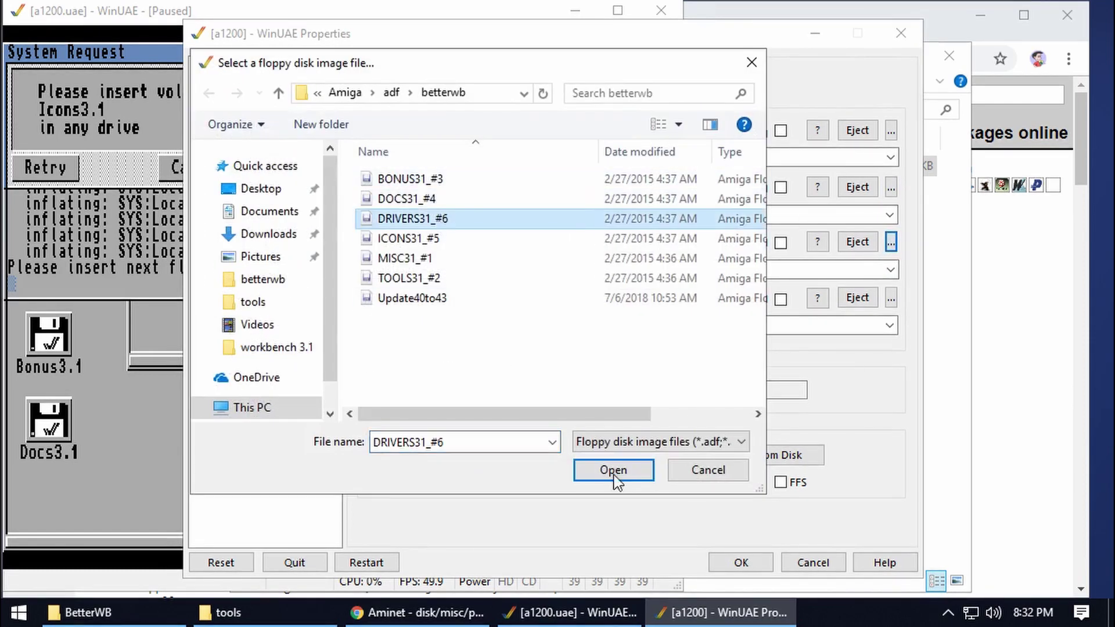
left_click(610, 471)
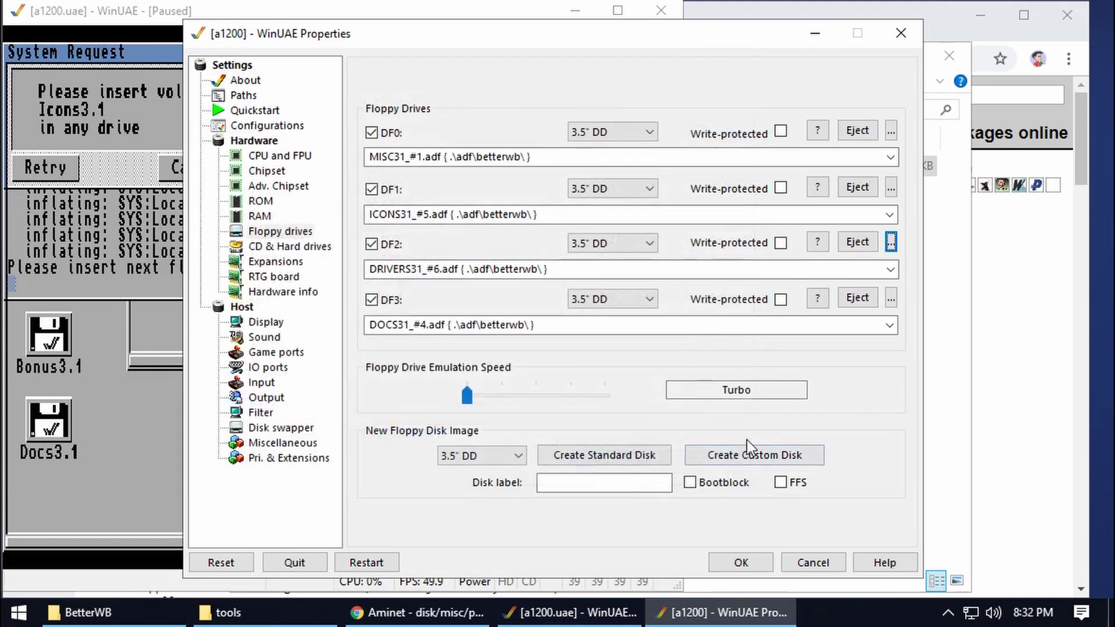
left_click(741, 562)
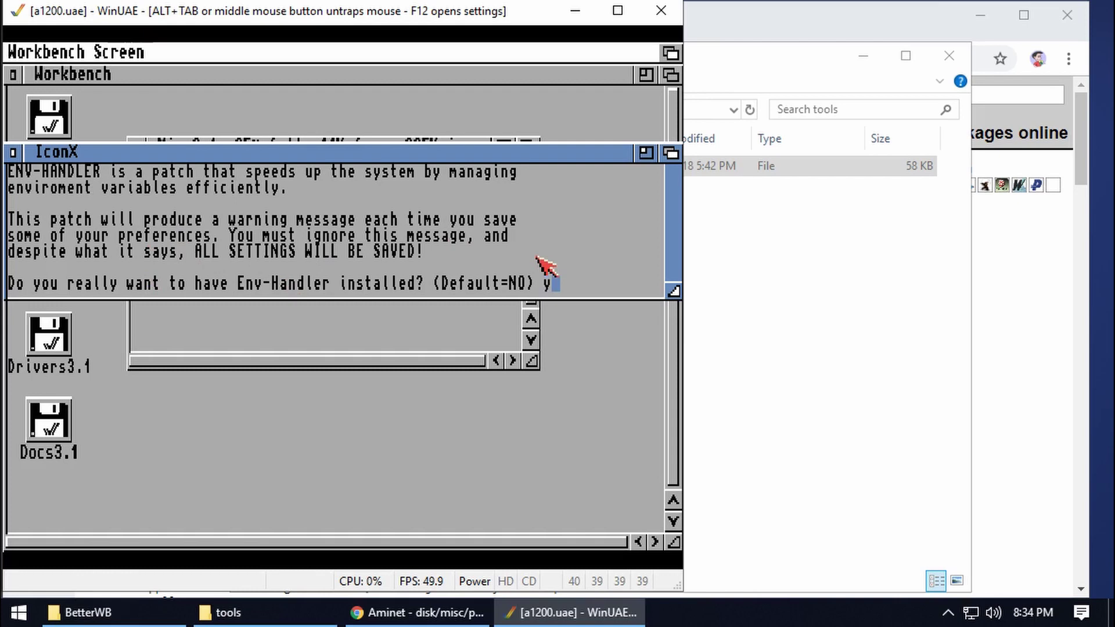
Answer y to installing Env-Handler to complete the BetterWB installation.
key("Return")
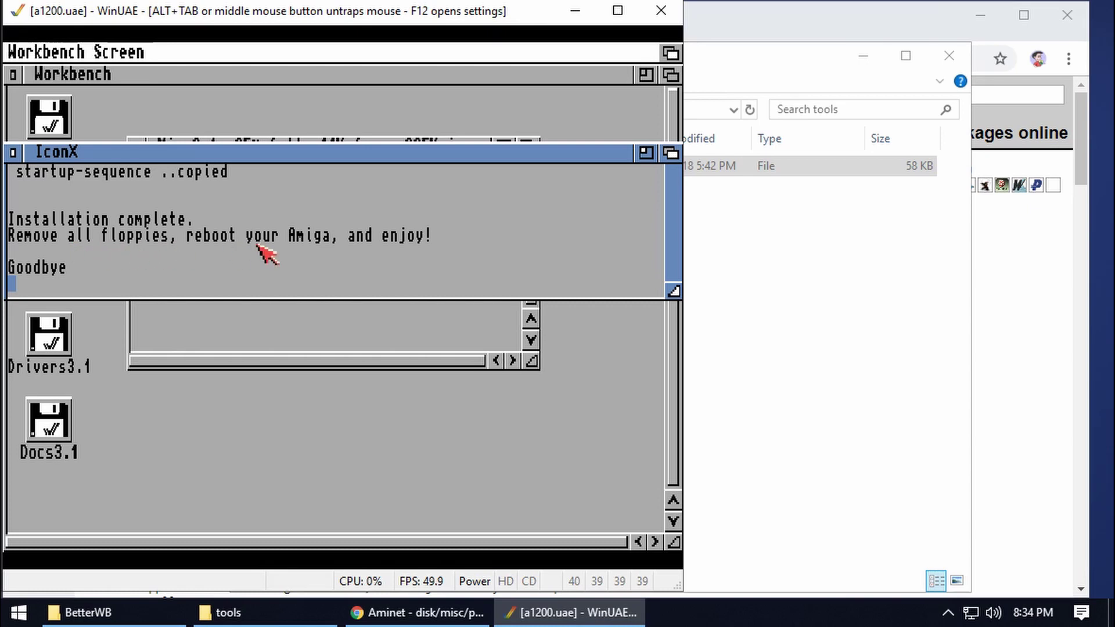
Eject the floppy images from DF0 to DF3 and reset the emulated Amiga so it boots from the hard disk.
key("F12")
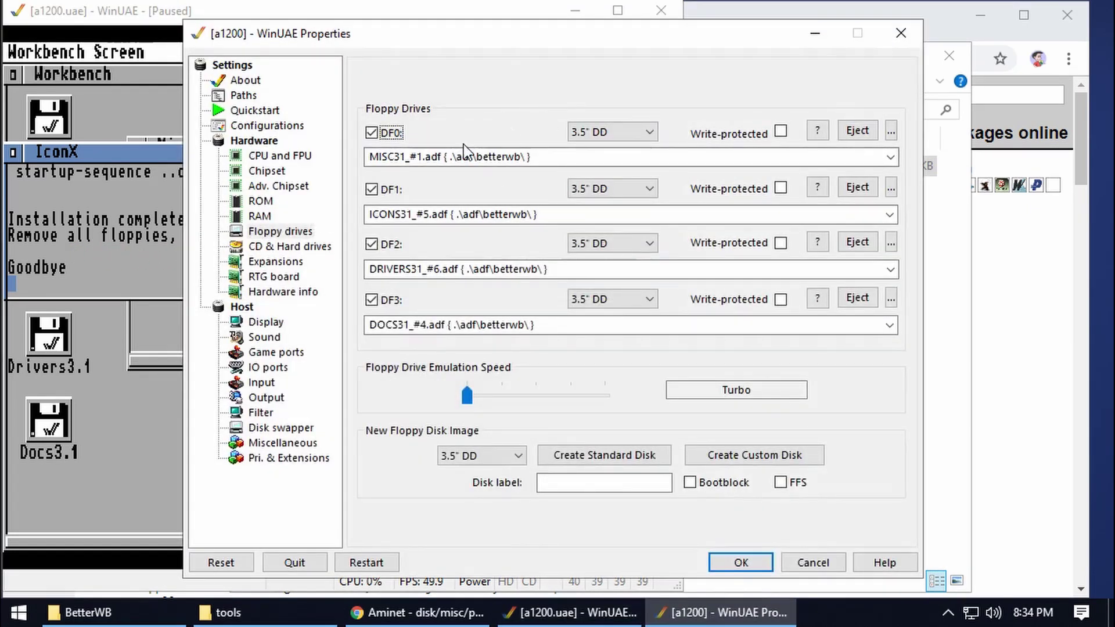
left_click(858, 132)
left_click(865, 189)
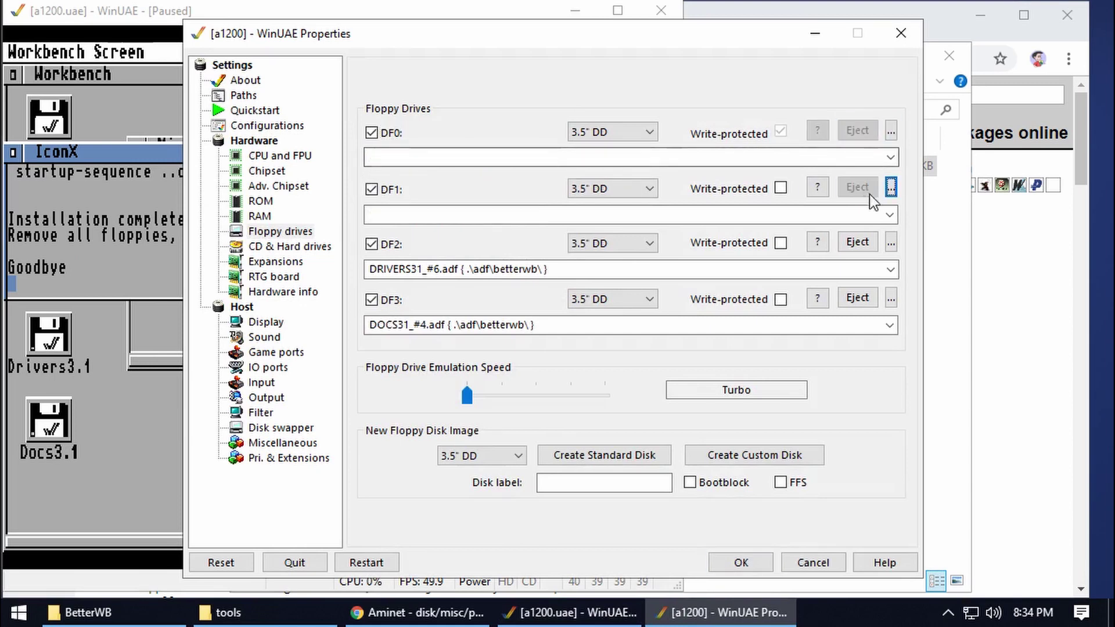
left_click(857, 242)
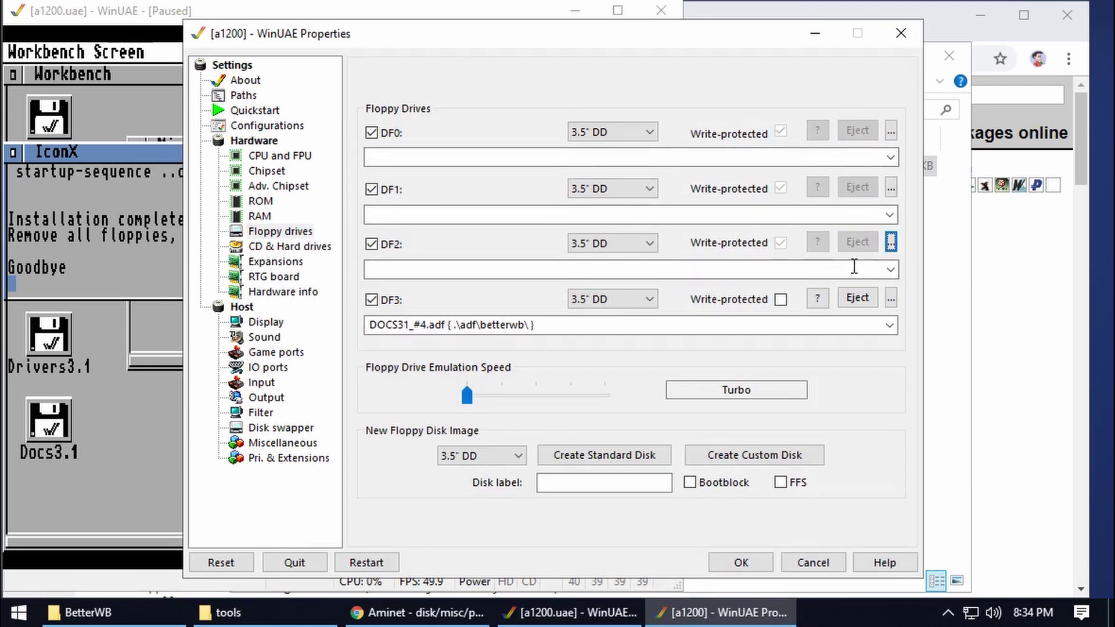
left_click(855, 298)
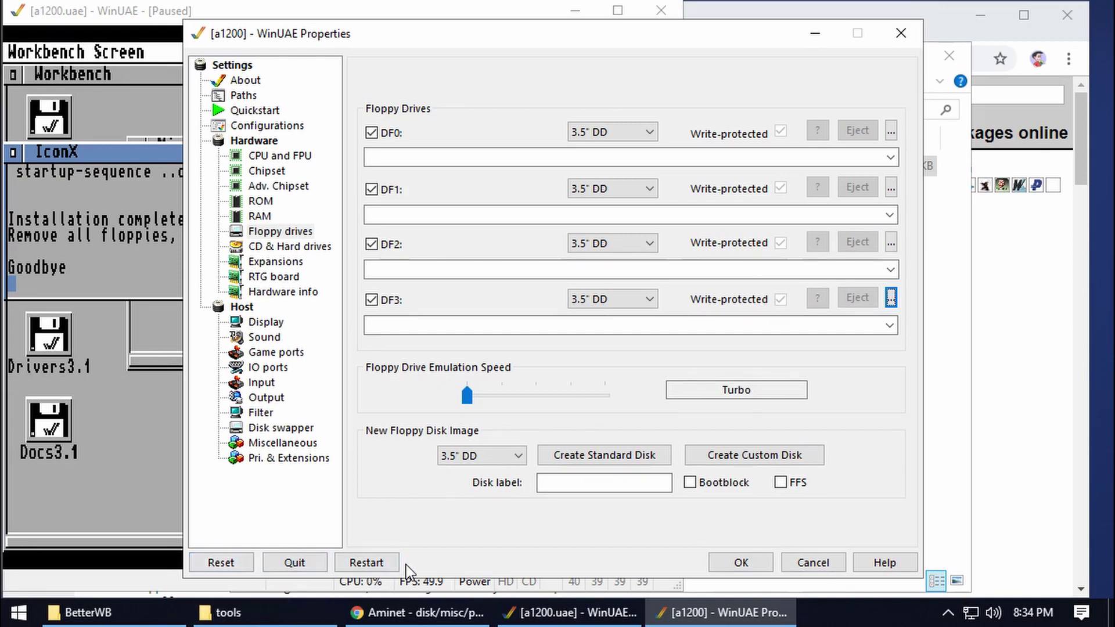
left_click(249, 566)
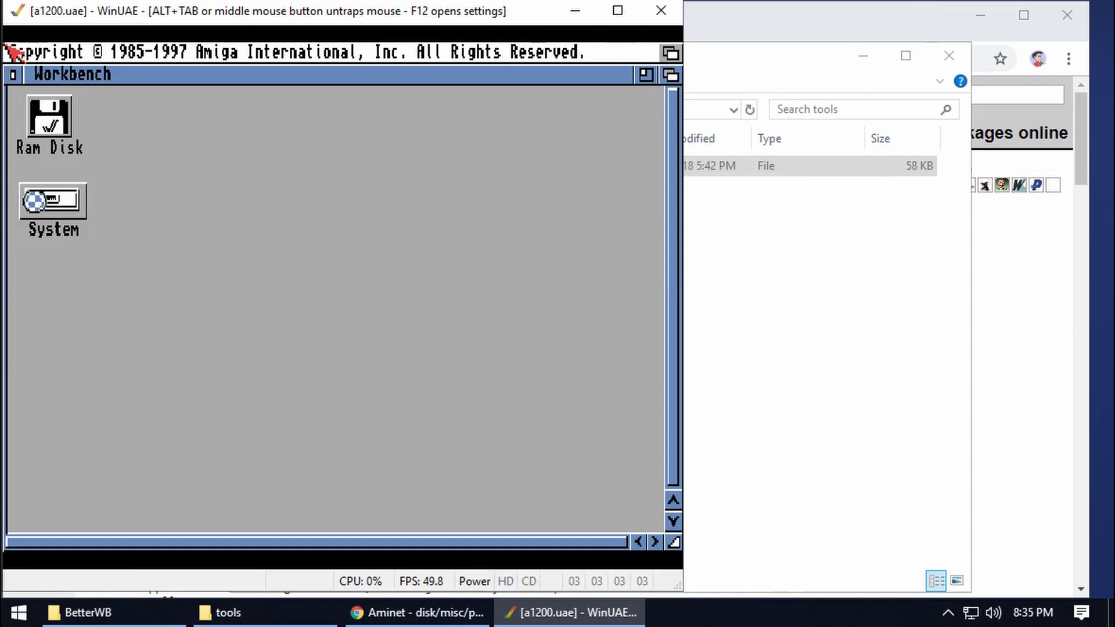
Explore the System disk's Tools drawer by running DW and TotalCalc, closing each program and the drawer after viewing.
left_click(157, 203)
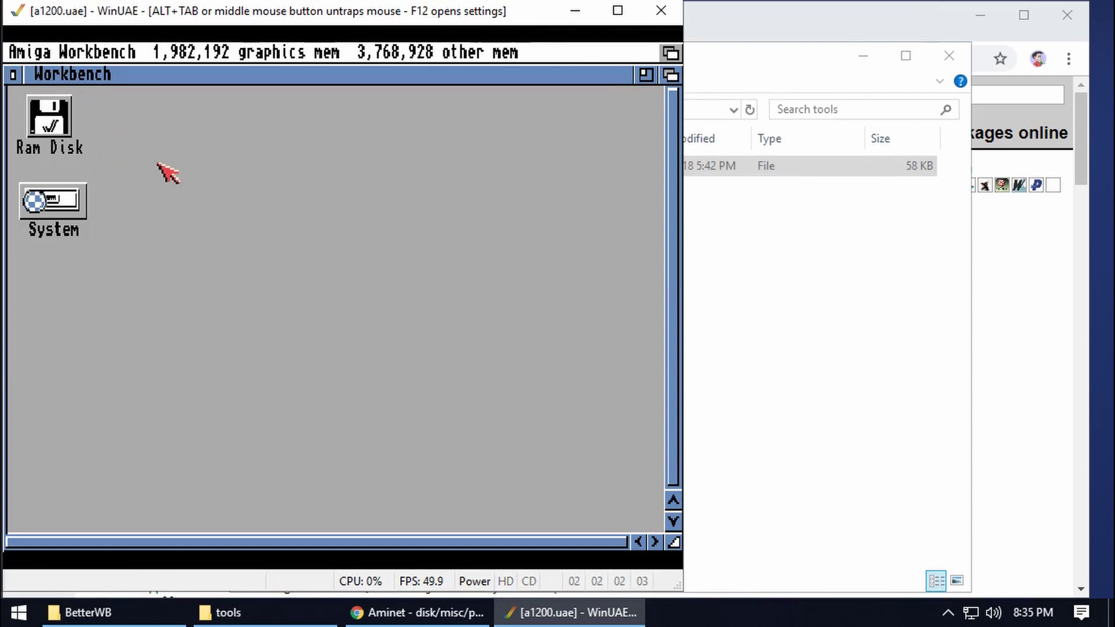
double_click(87, 225)
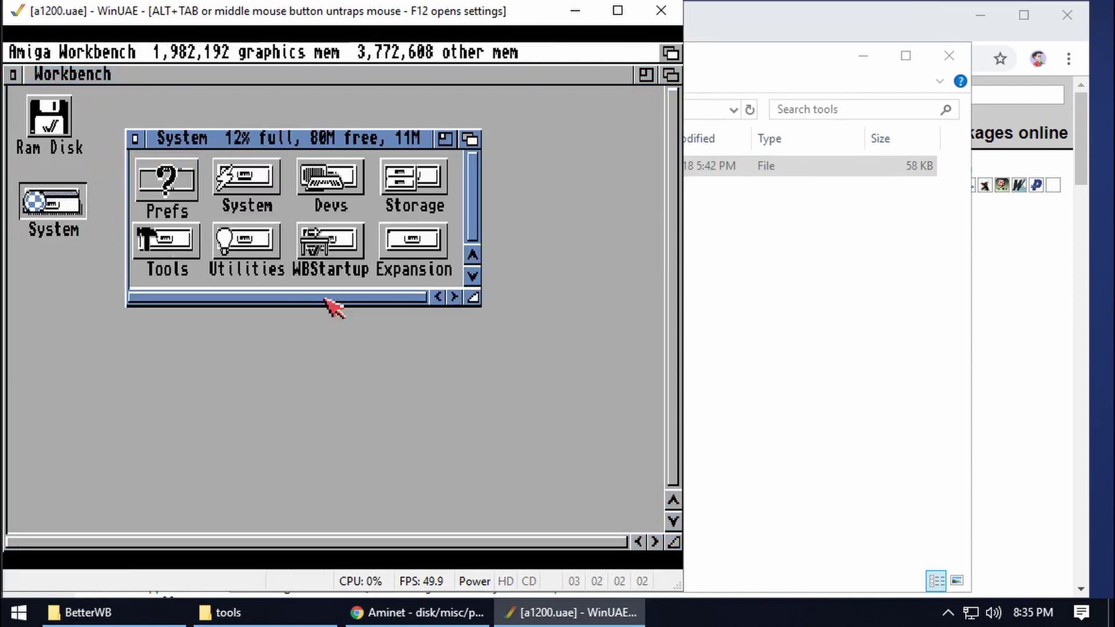
double_click(177, 244)
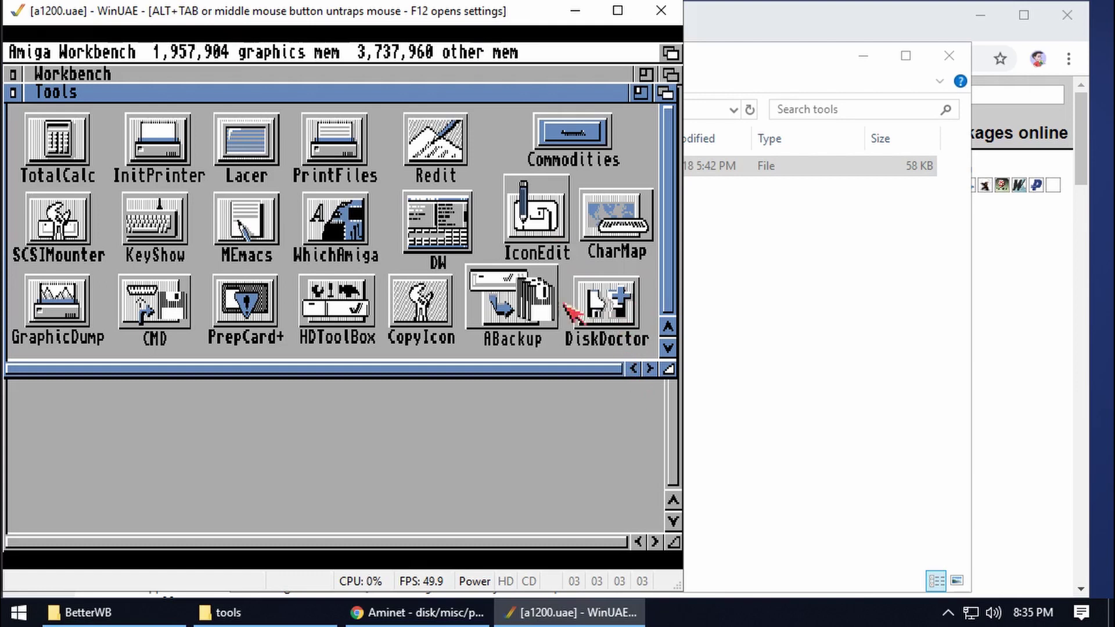
double_click(435, 227)
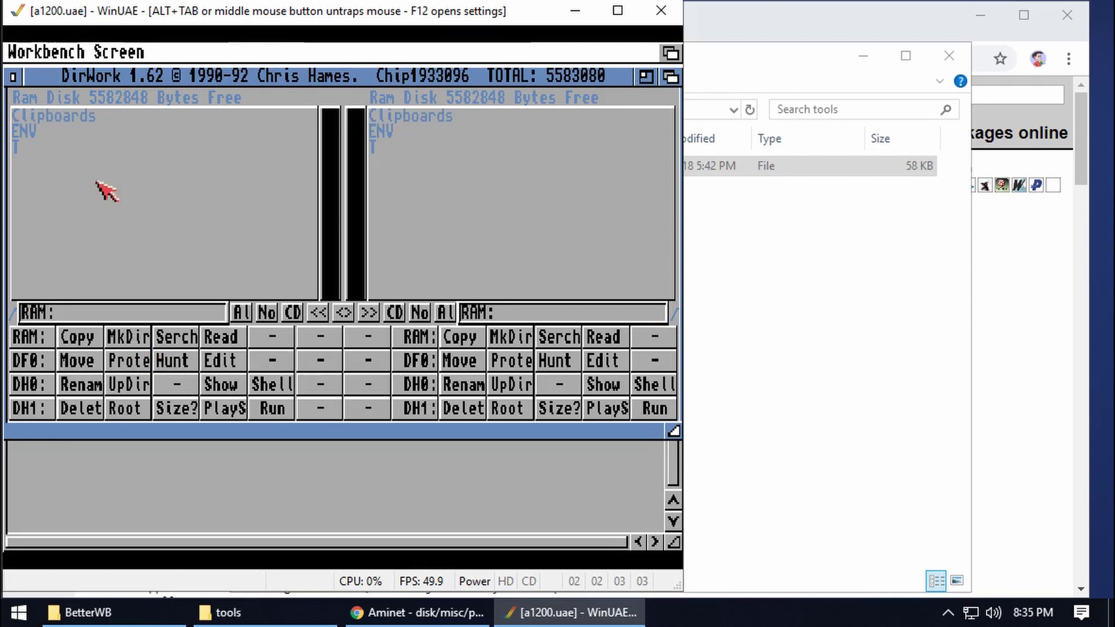
left_click(13, 76)
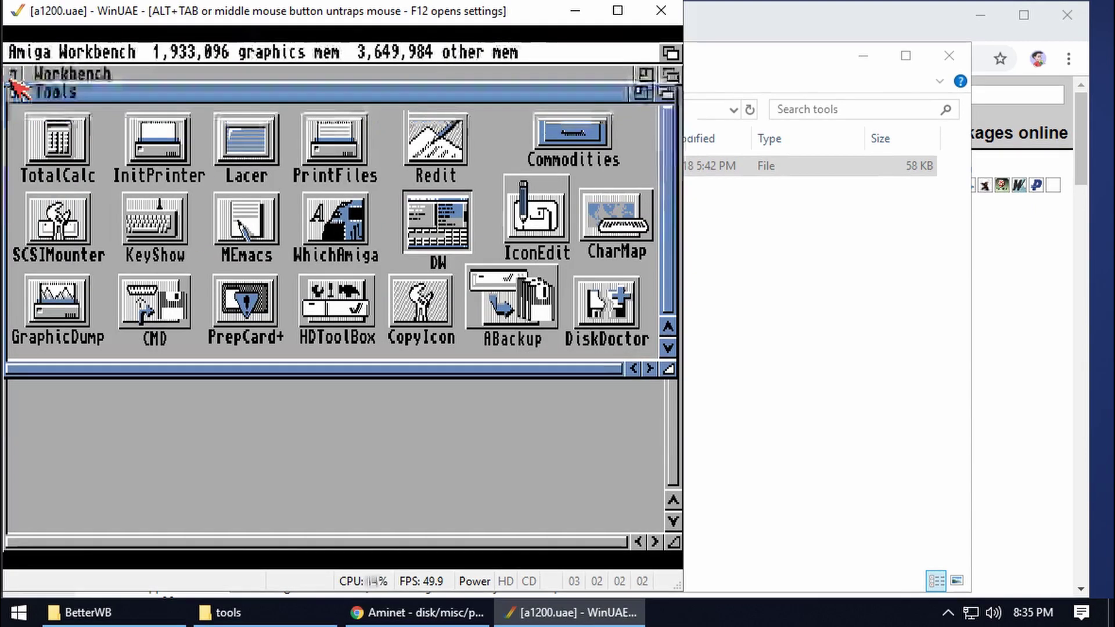
double_click(35, 145)
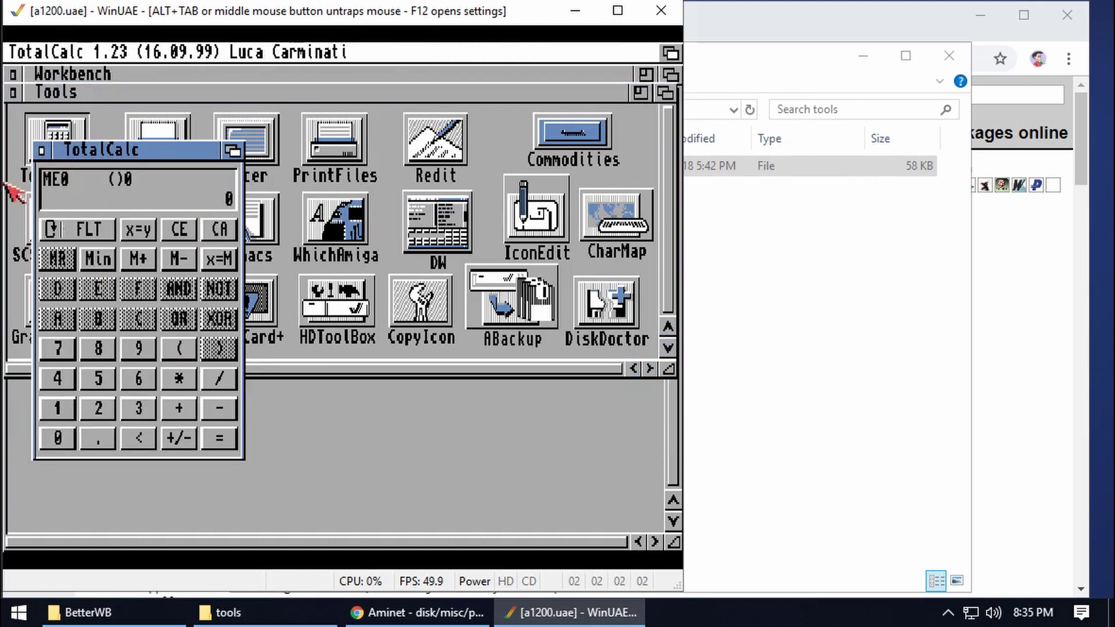
left_click(42, 150)
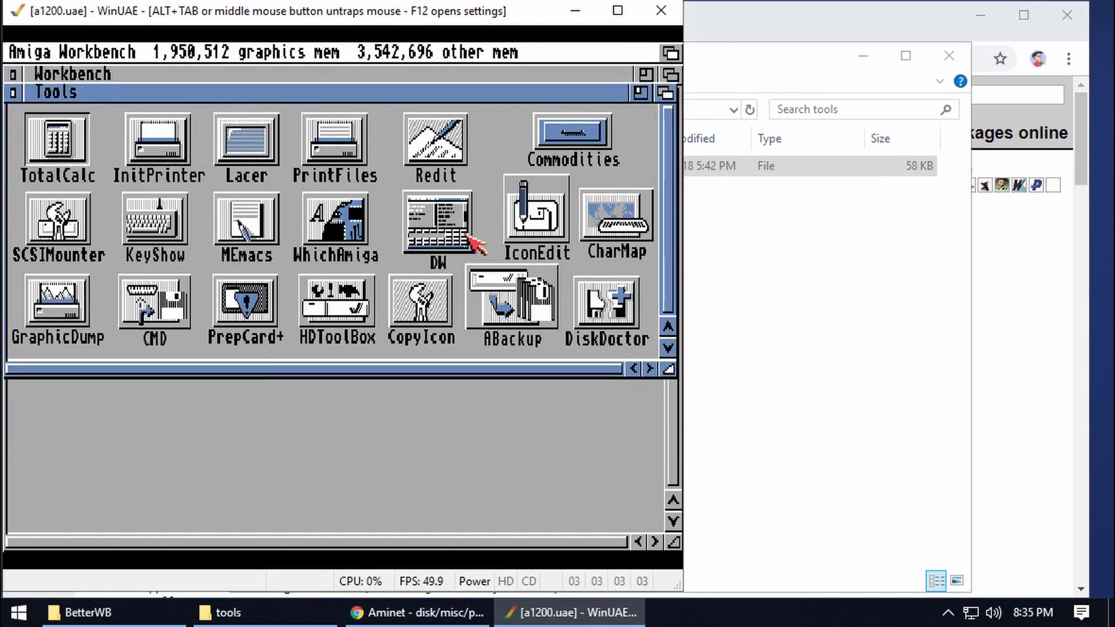
left_click(13, 92)
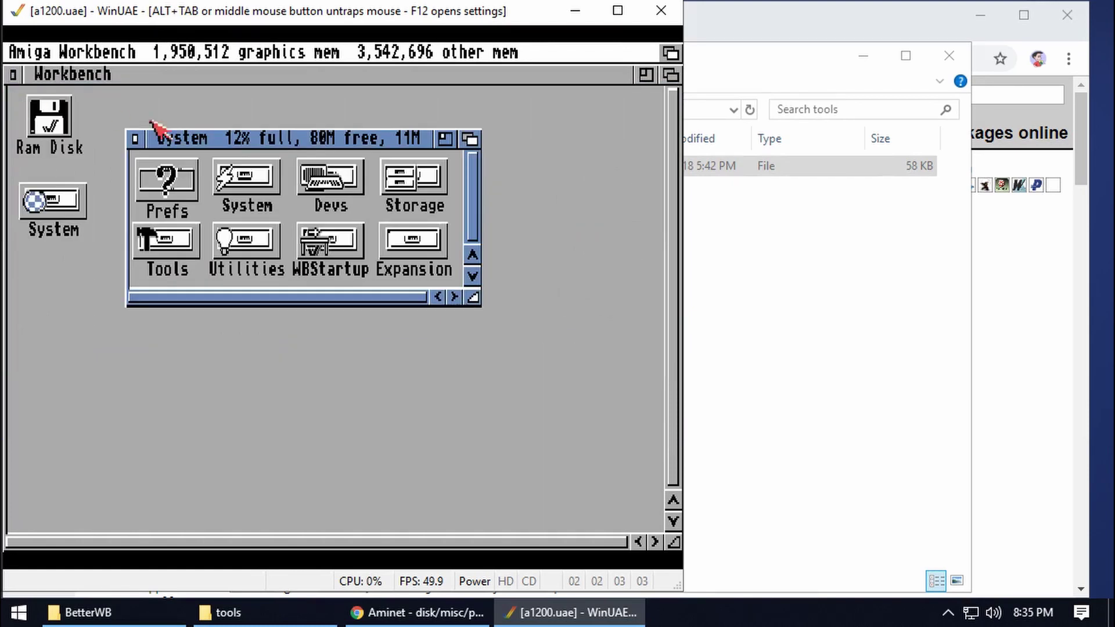
Examine TSGUI in the System drawer of the hard disk, closing the program and the drawer after viewing.
double_click(261, 176)
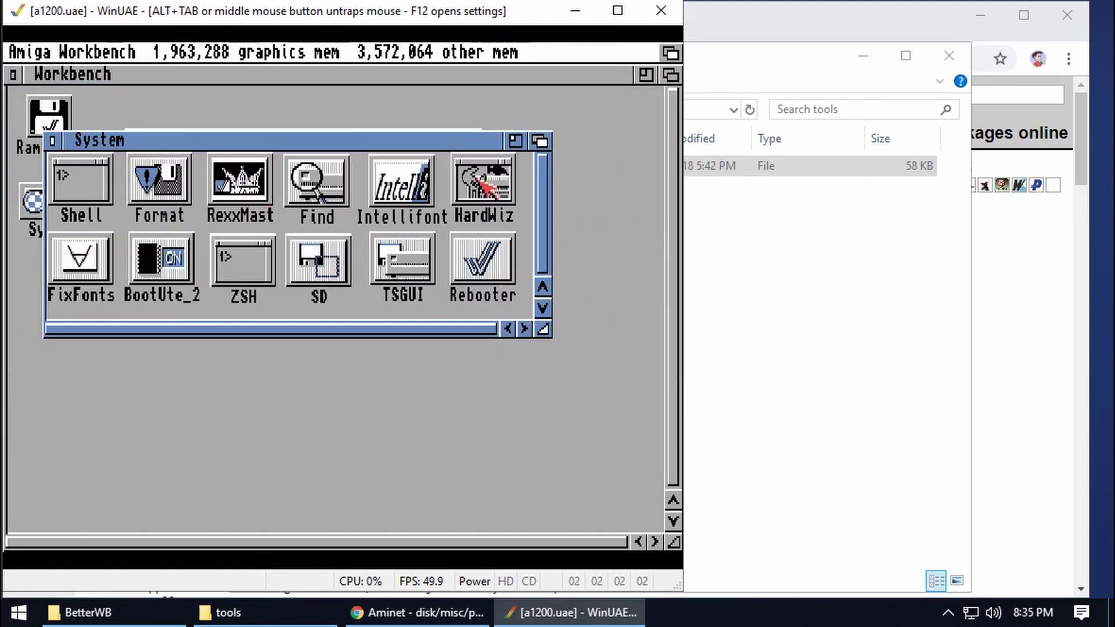
double_click(421, 270)
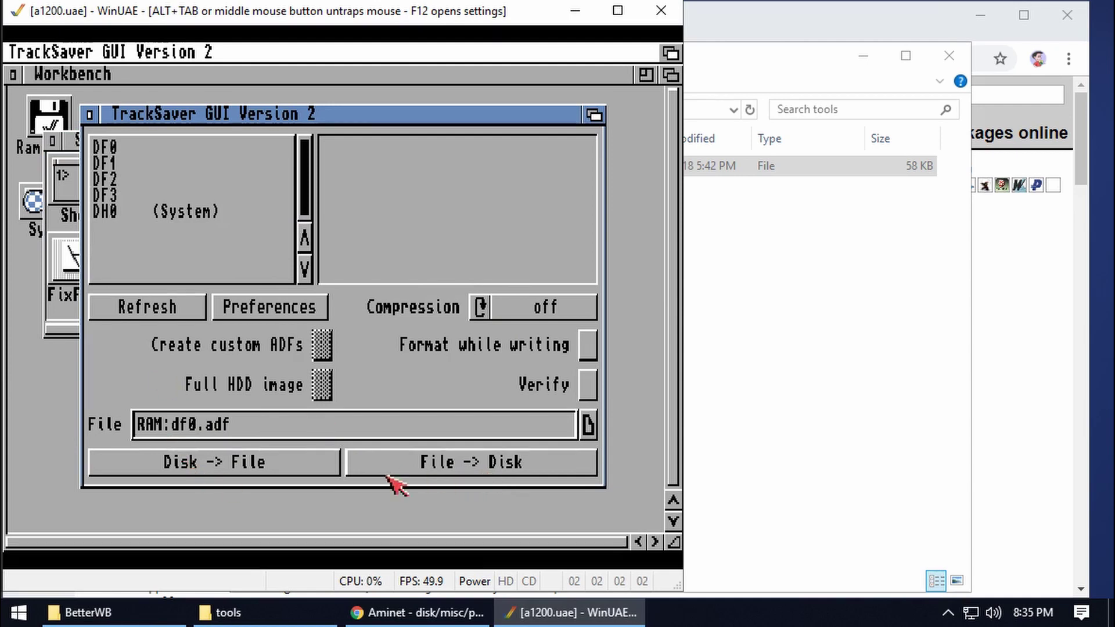
left_click(93, 115)
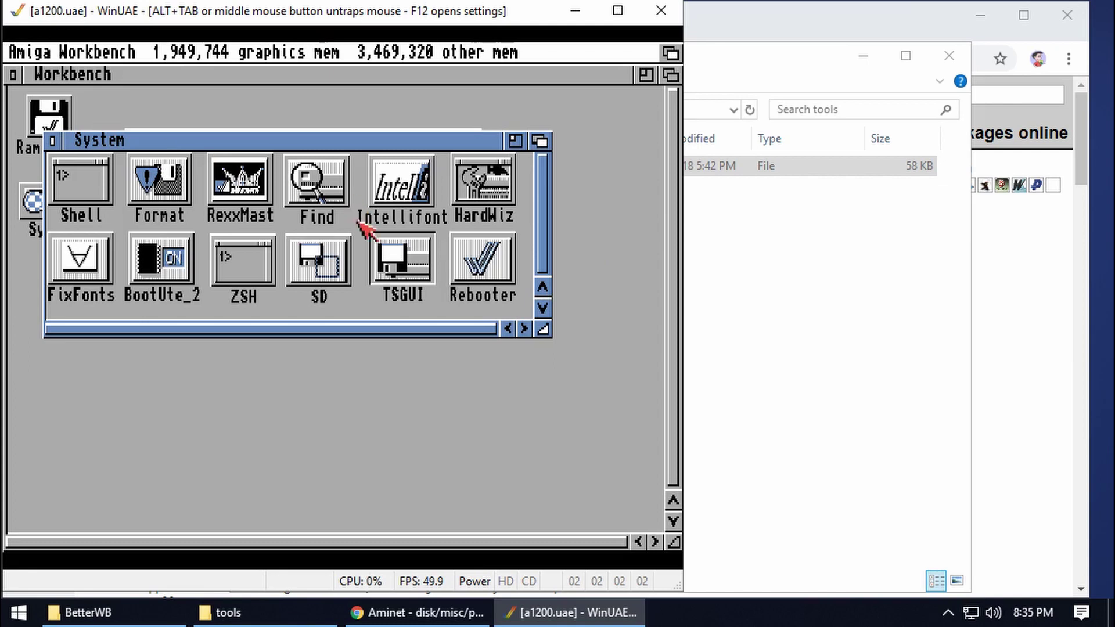
left_click(54, 142)
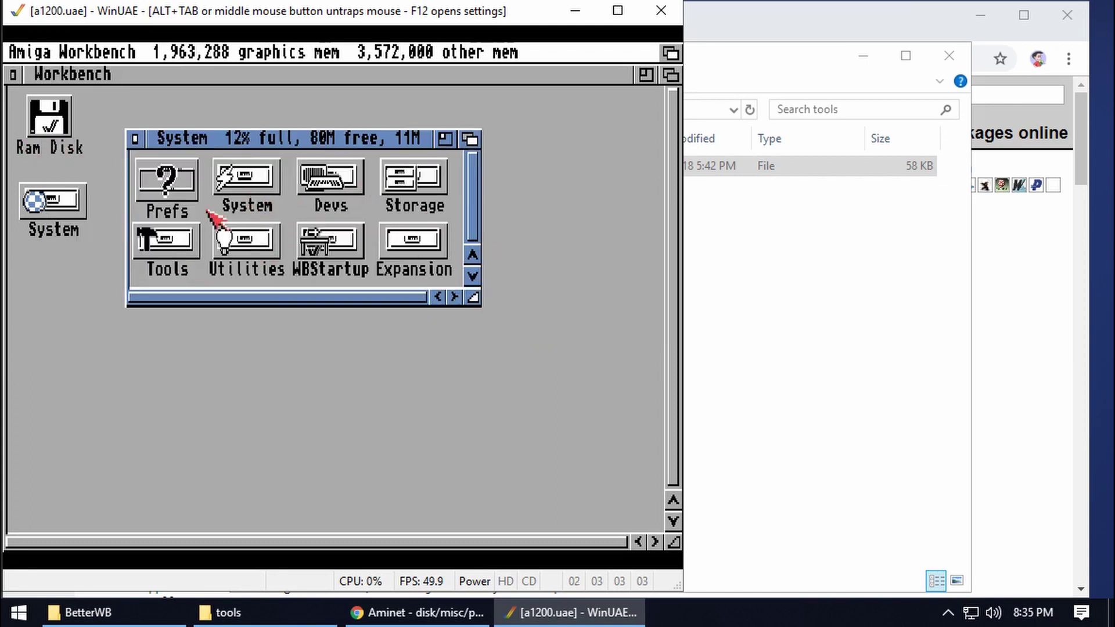
Set the Workbench display to 16 colors in the ScreenMode preferences and save the setting.
double_click(180, 184)
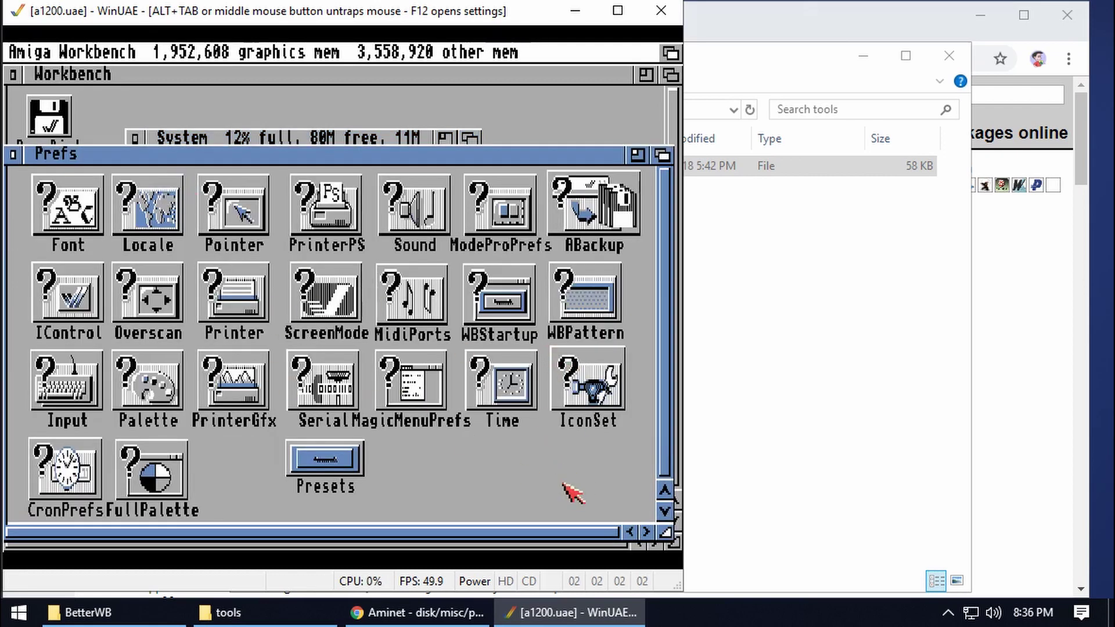
double_click(347, 303)
left_click_drag(195, 358, 239, 357)
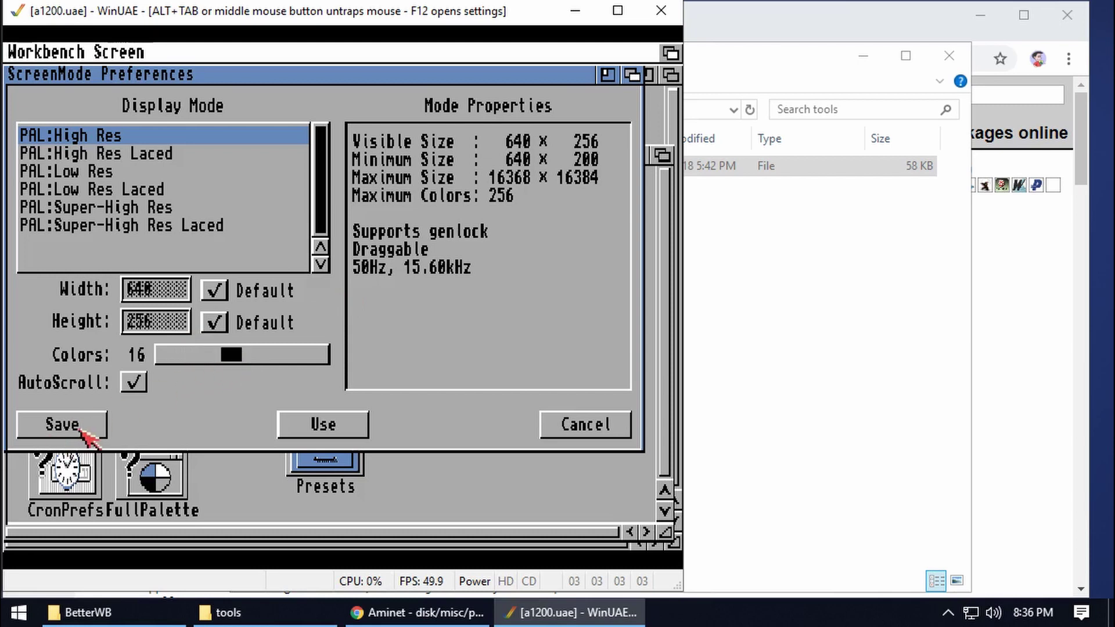
left_click(81, 430)
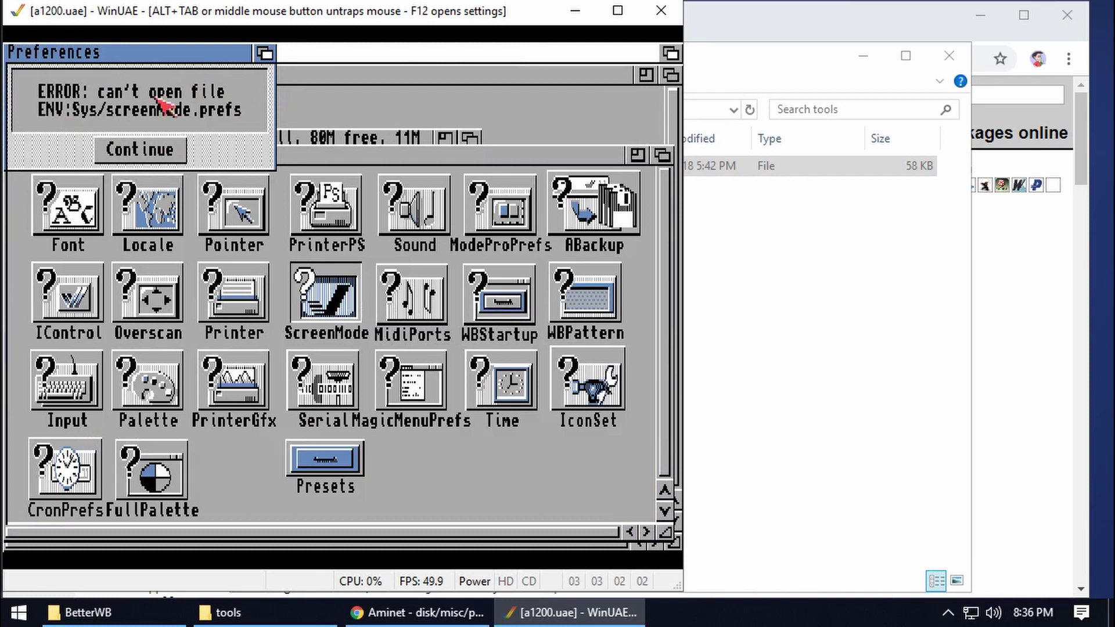
left_click(173, 153)
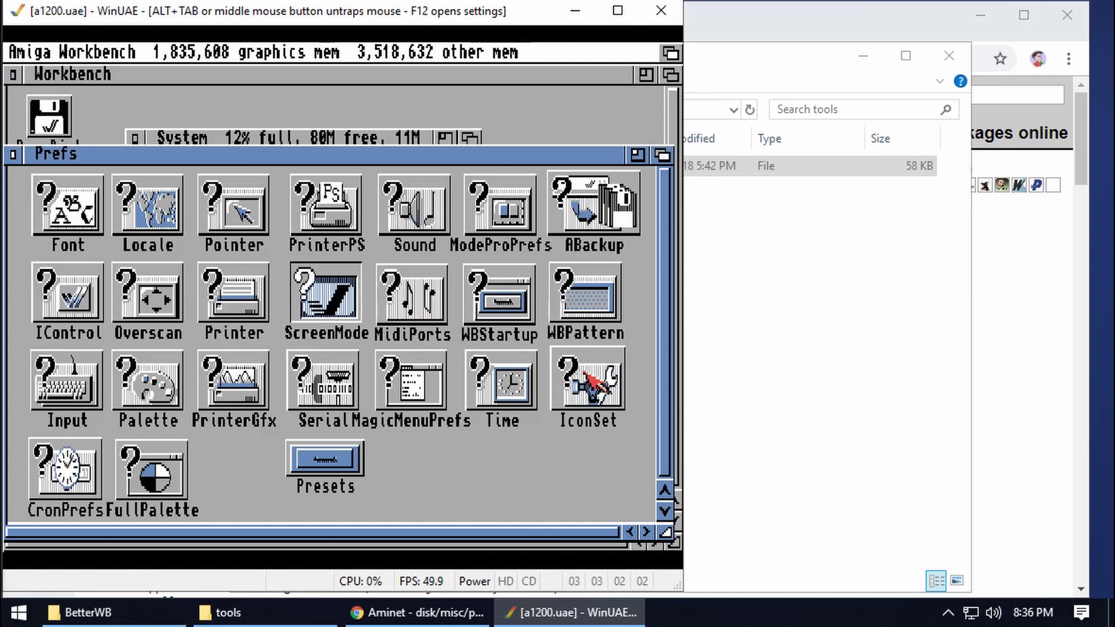
Switch the icon set to GlowIcons with IconSet and reboot to apply the change.
double_click(591, 372)
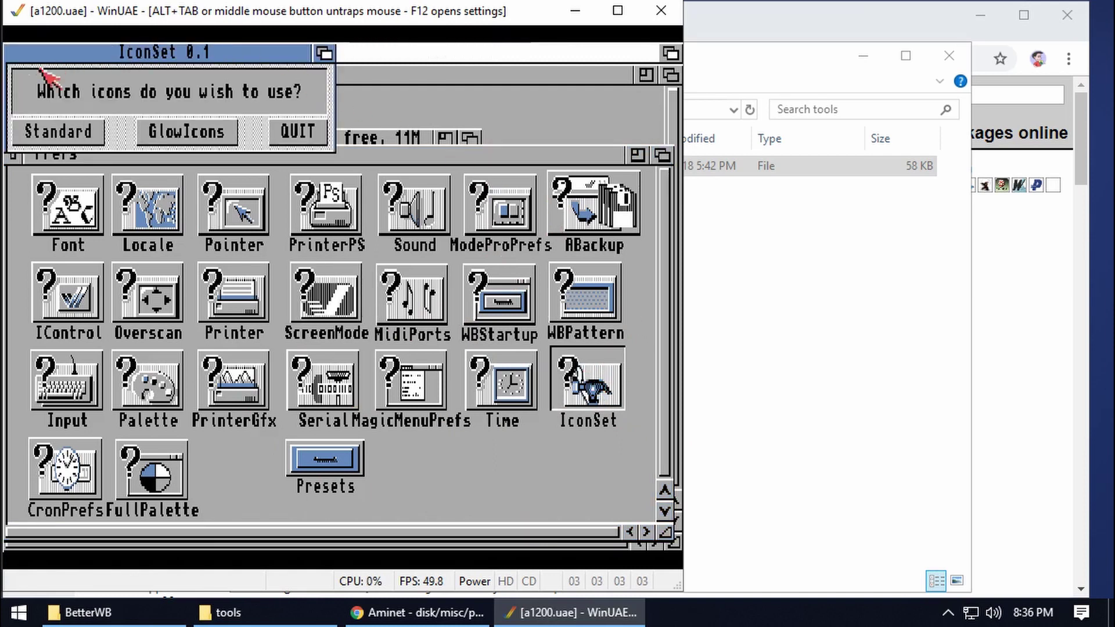
left_click(202, 132)
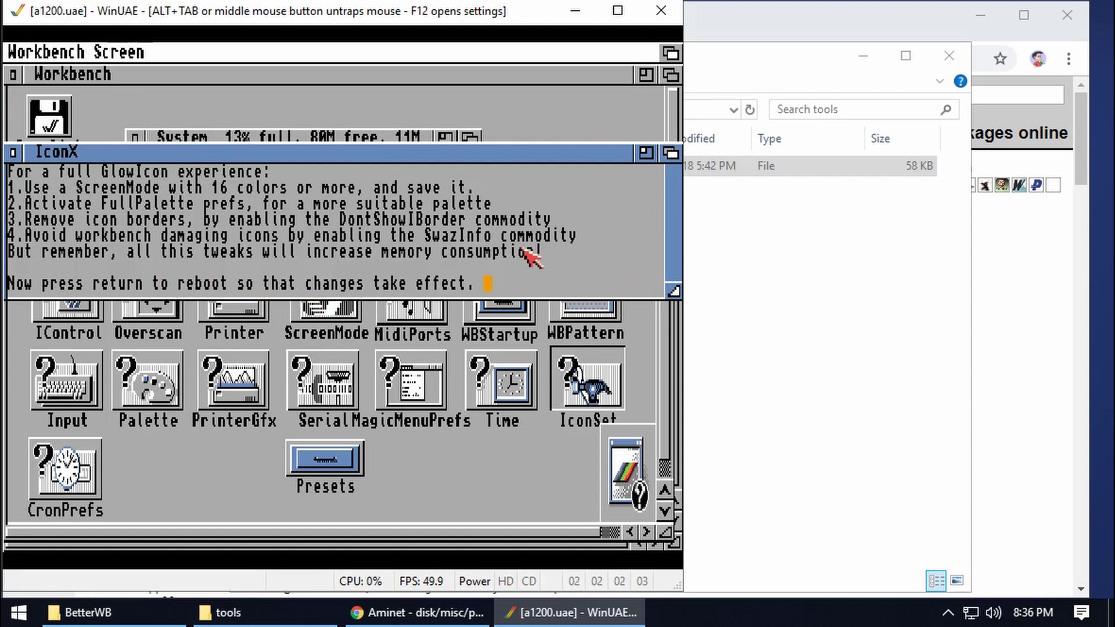
key("Return")
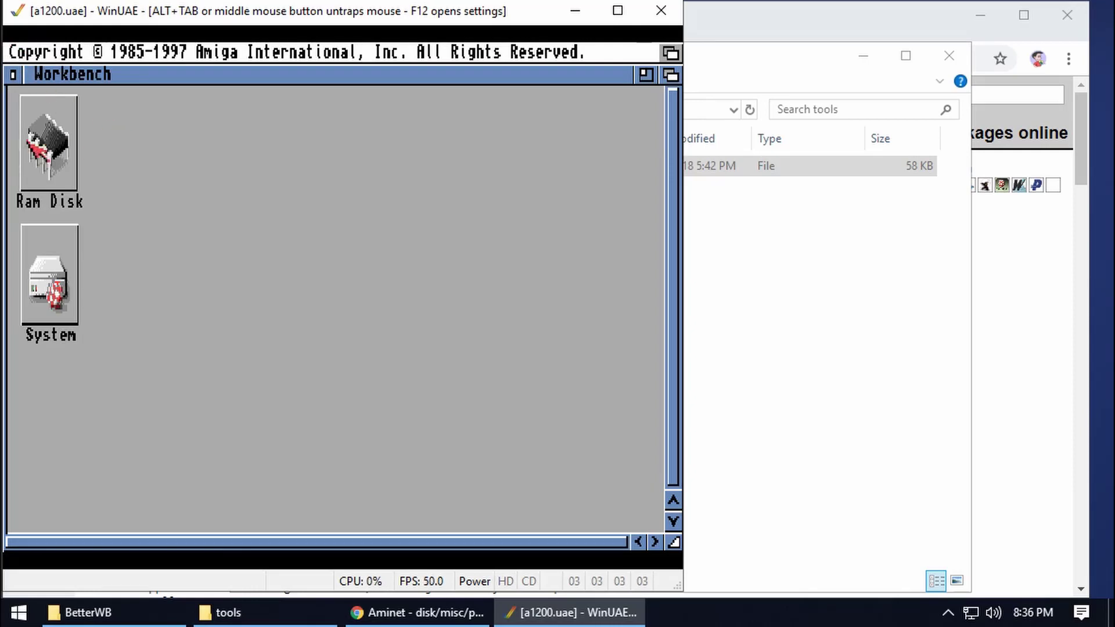
Open the System disk in an enlarged window nearer the middle of the Workbench and open its Prefs drawer.
double_click(63, 267)
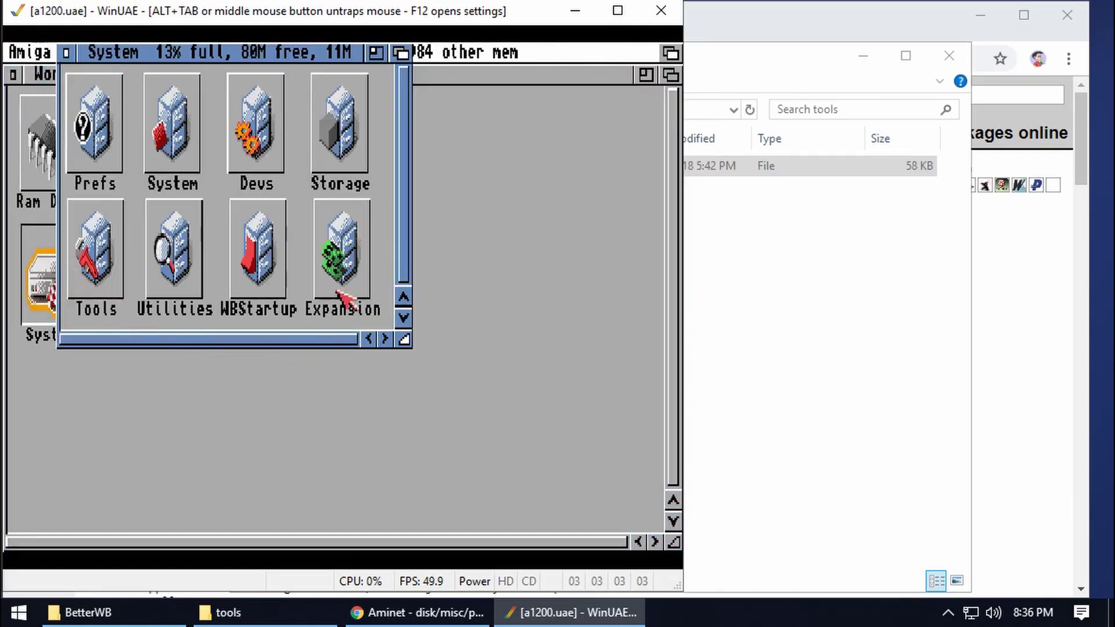
left_click_drag(406, 341, 450, 384)
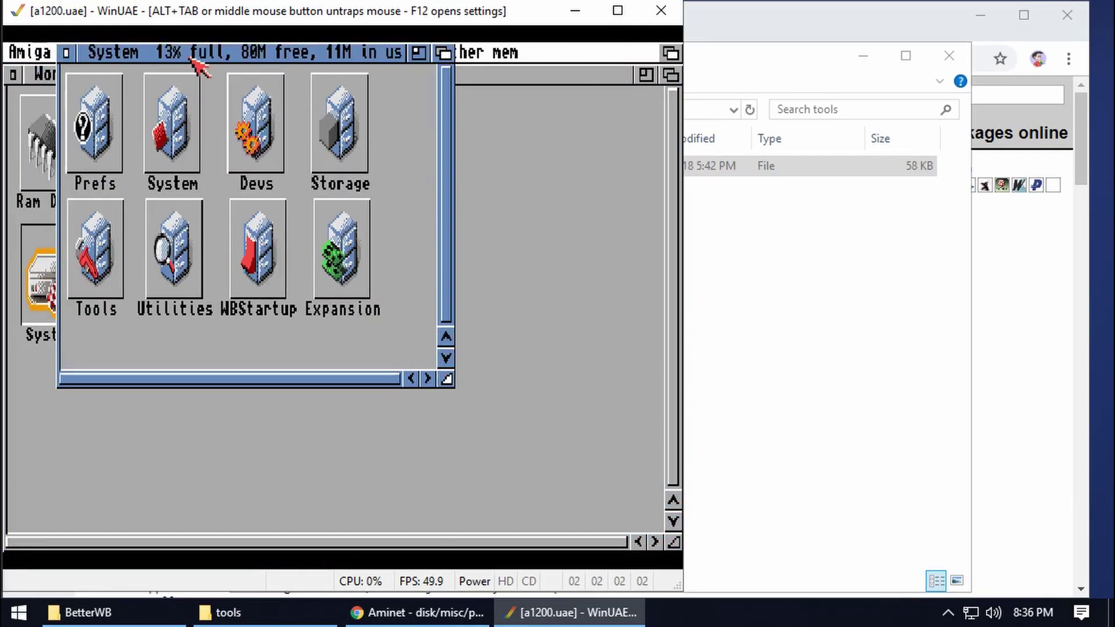
left_click_drag(201, 58, 331, 148)
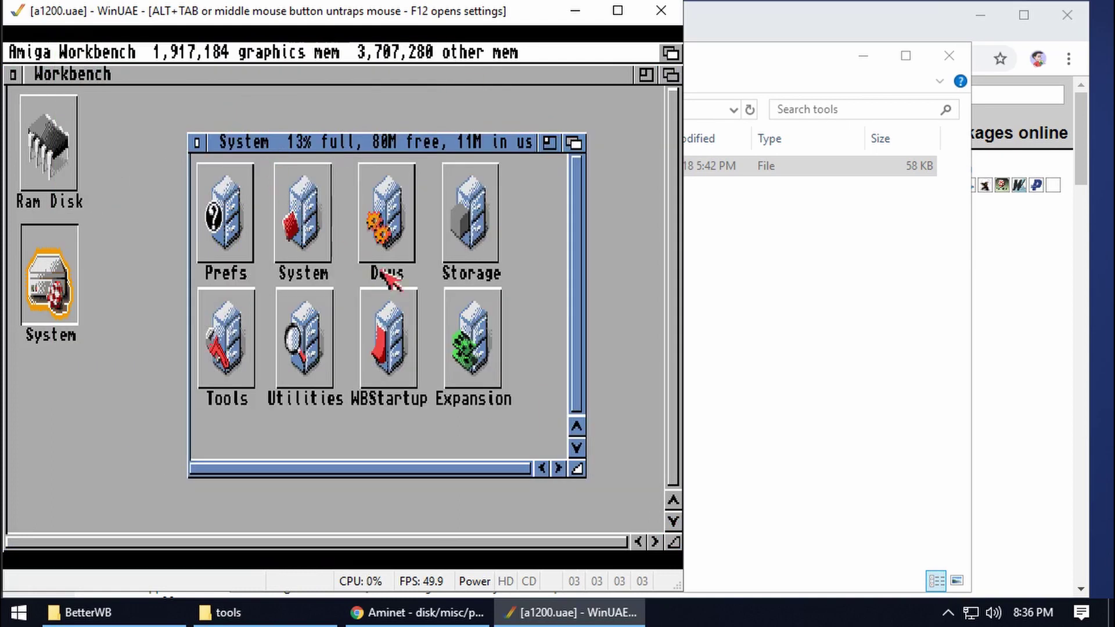
left_click(227, 231)
double_click(232, 233)
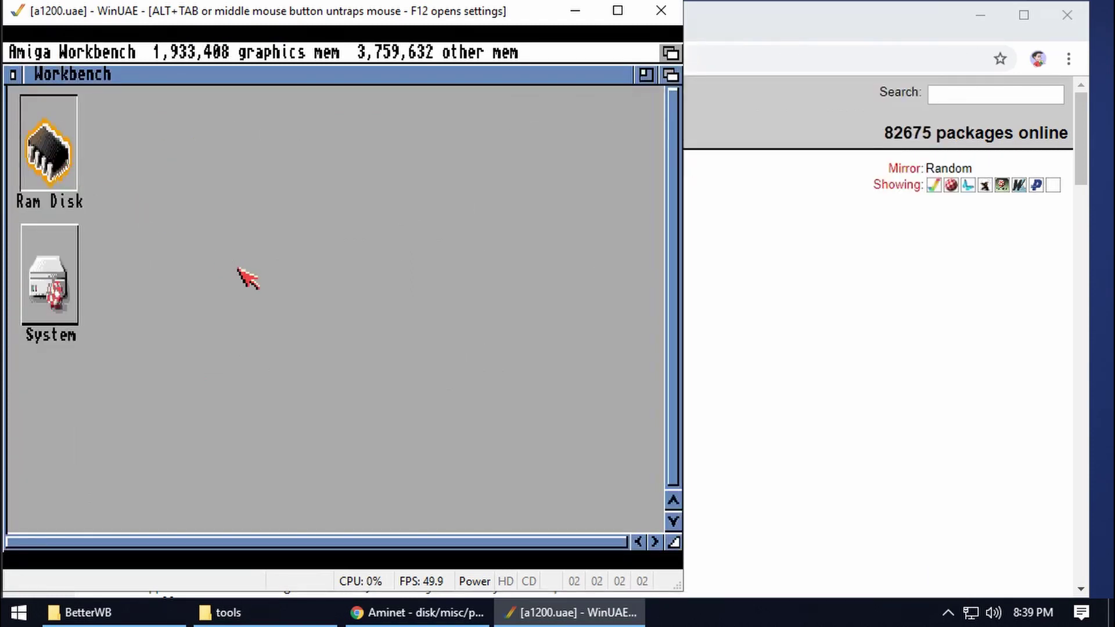
Save the emulator configuration under the name a1200 hdd.uae and return to the emulation.
left_click(247, 278)
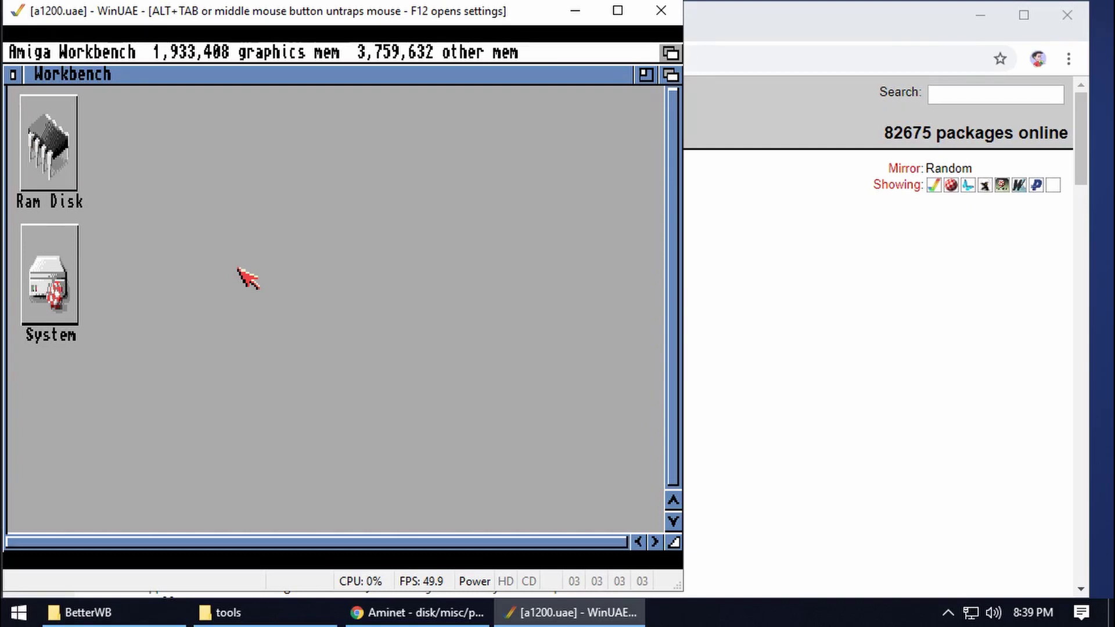
key("F12")
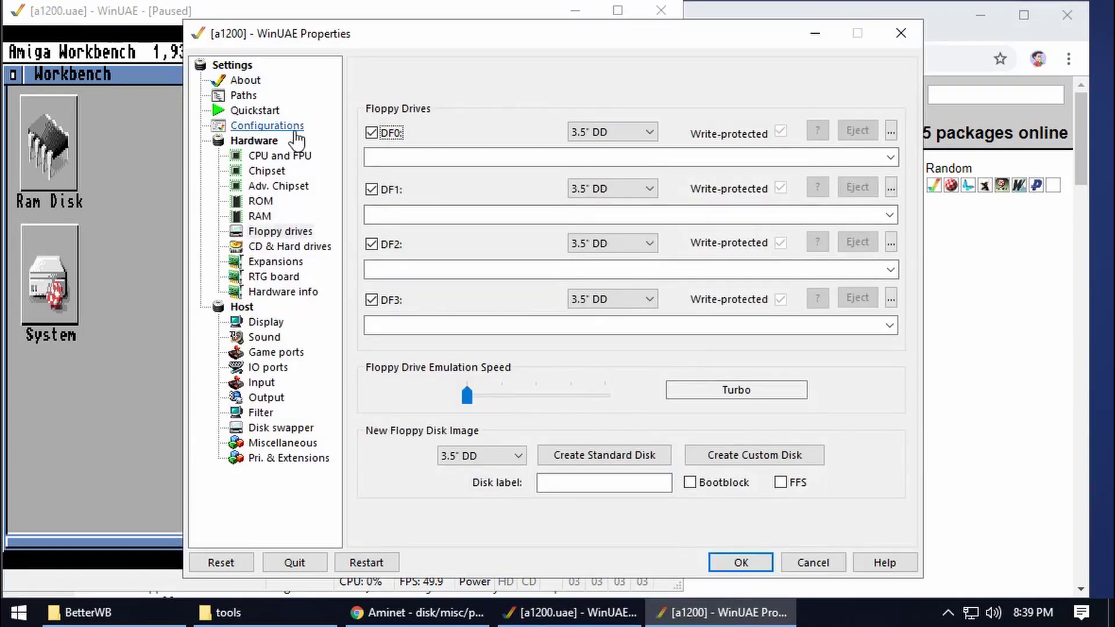
left_click(278, 126)
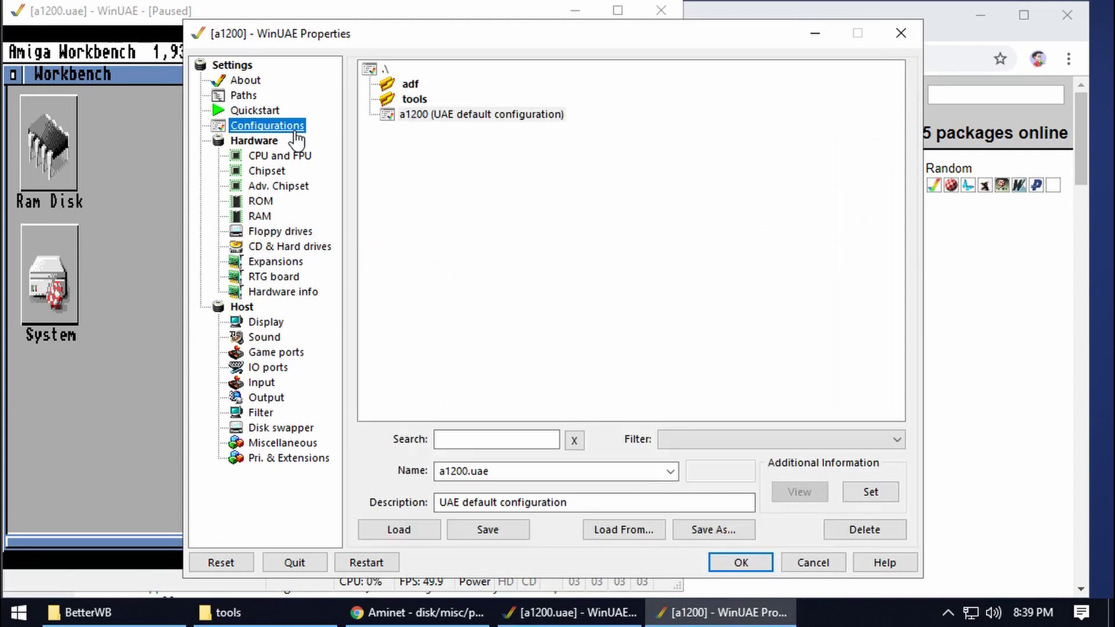
left_click(470, 470)
left_click(470, 471)
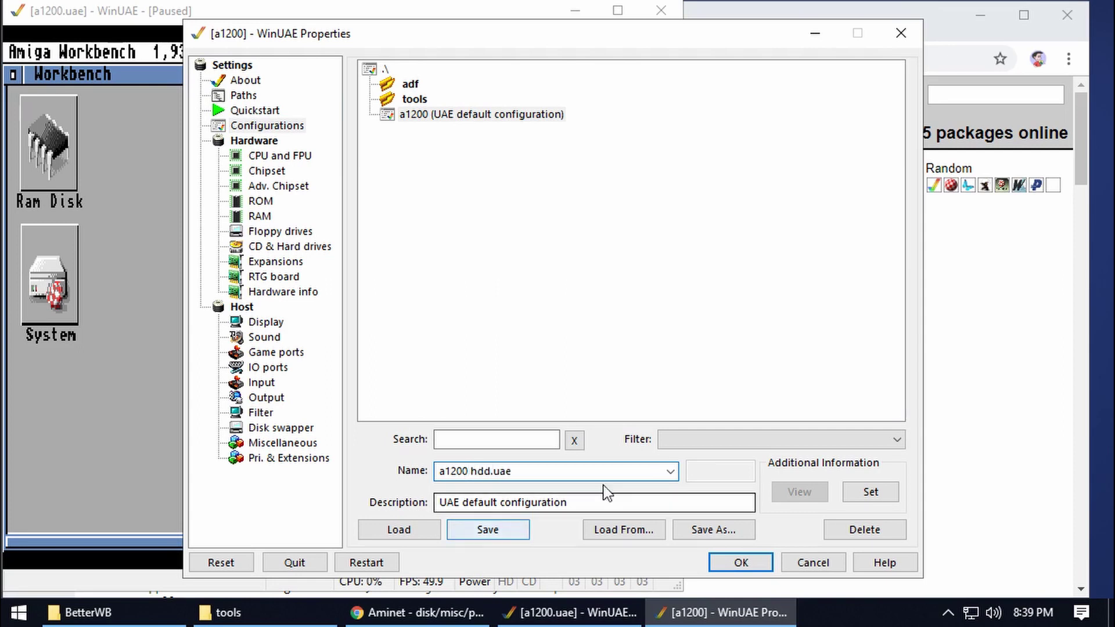
left_click(487, 534)
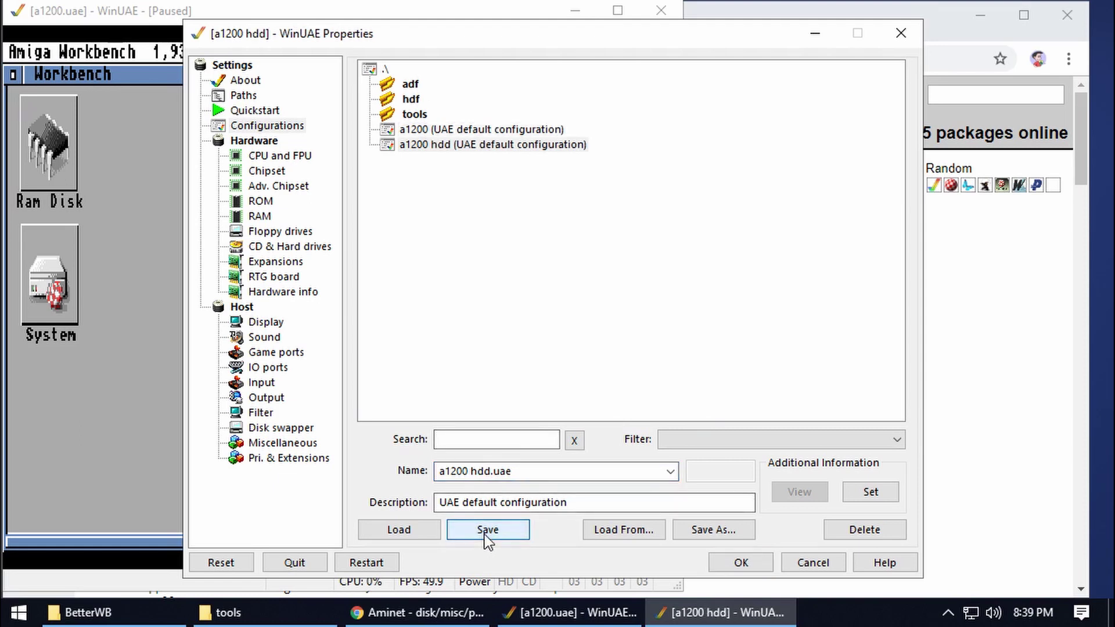
left_click(448, 149)
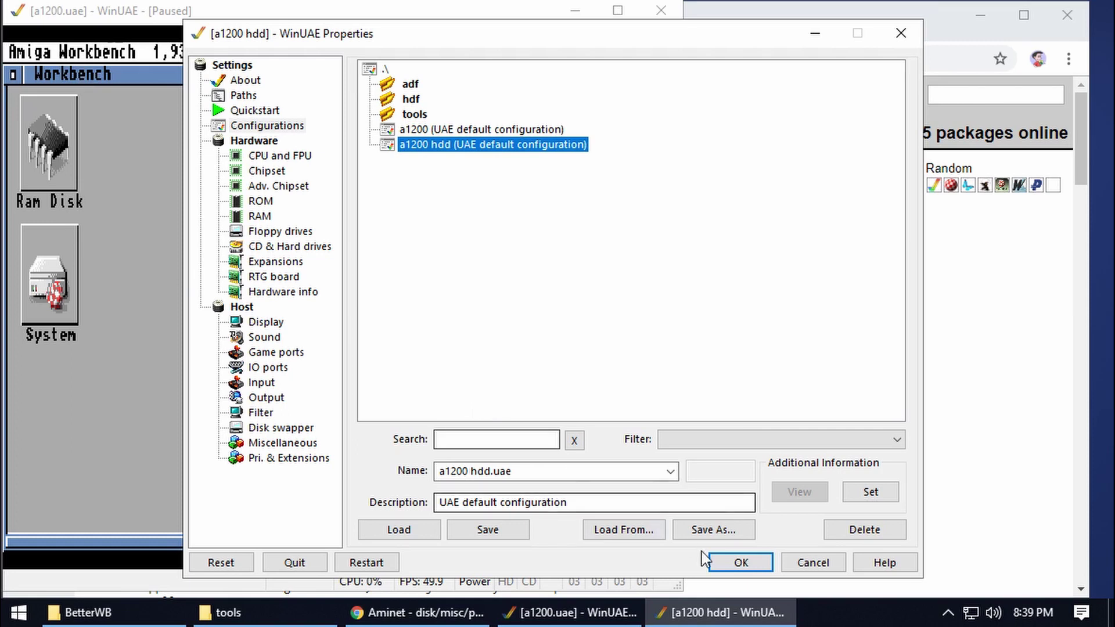
left_click(731, 566)
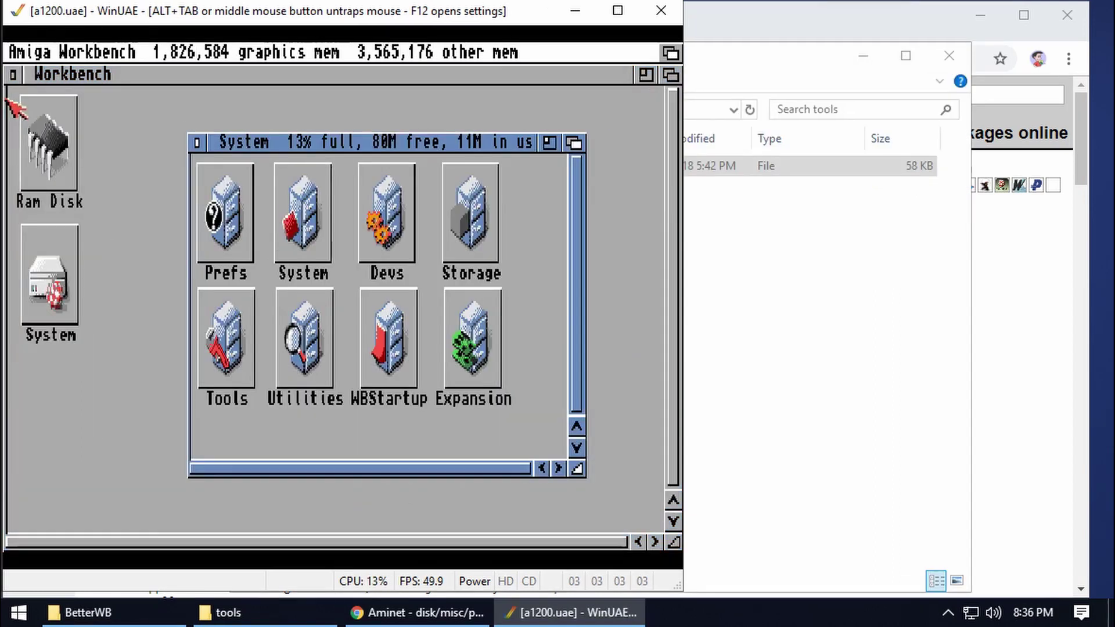
Close the System disk window on the Workbench.
left_click(197, 142)
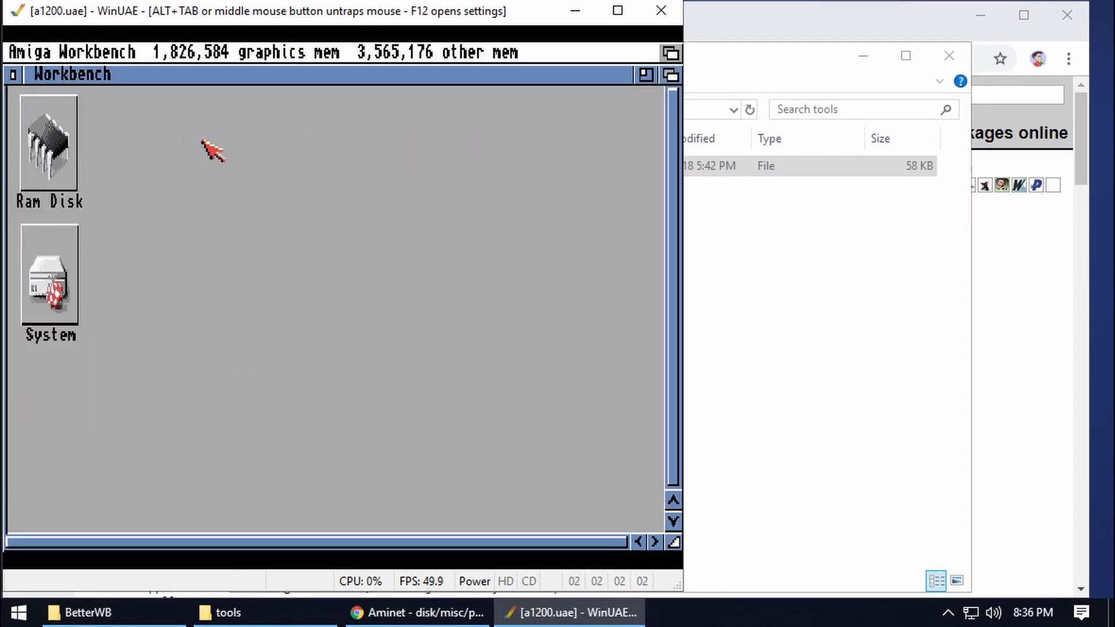